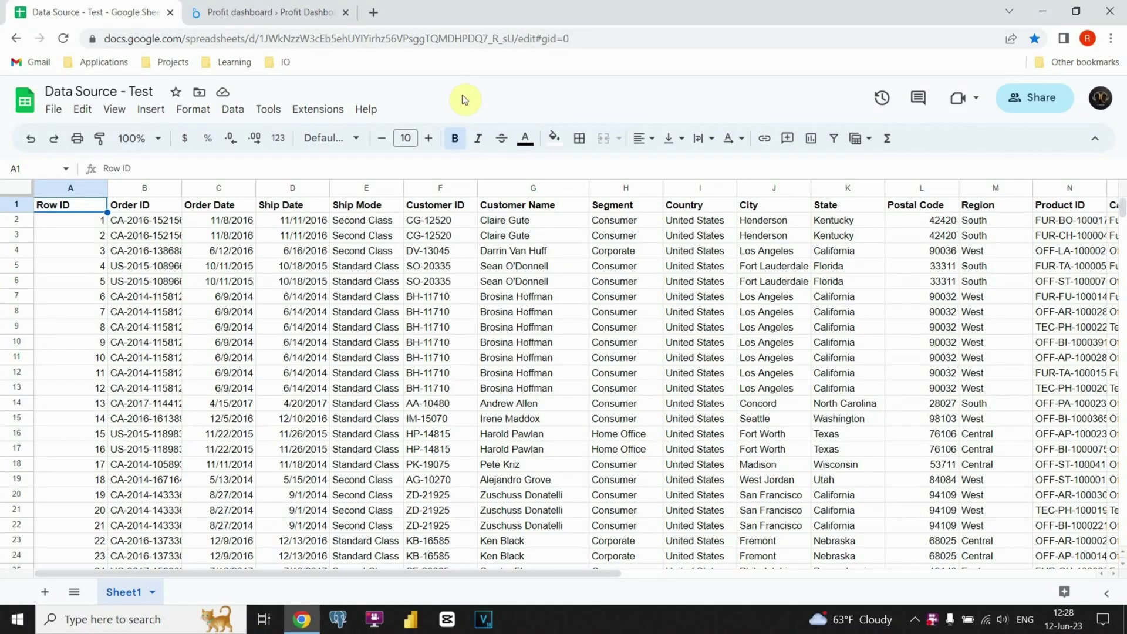
{"action": "mouse_move", "coordinate": [323, 573]}
{"action": "left_mouse_down"}
{"action": "mouse_move", "coordinate": [692, 578]}
{"action": "mouse_move", "coordinate": [315, 568]}
{"action": "left_mouse_up"}
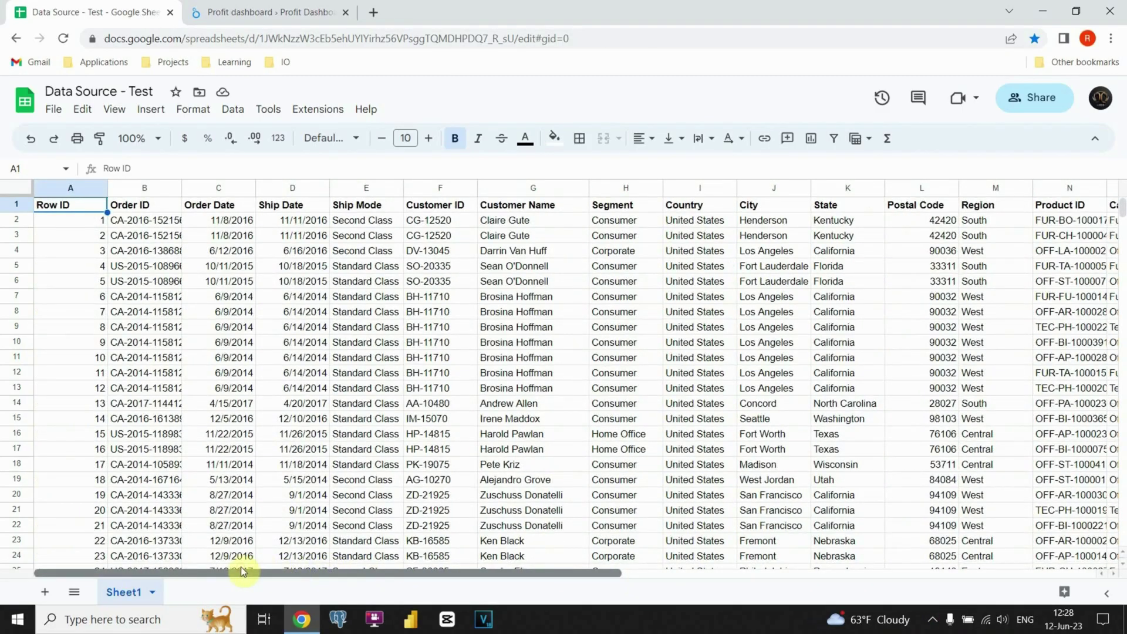
{"action": "left_click_drag", "start_coordinate": [145, 235], "coordinate": [147, 250]}
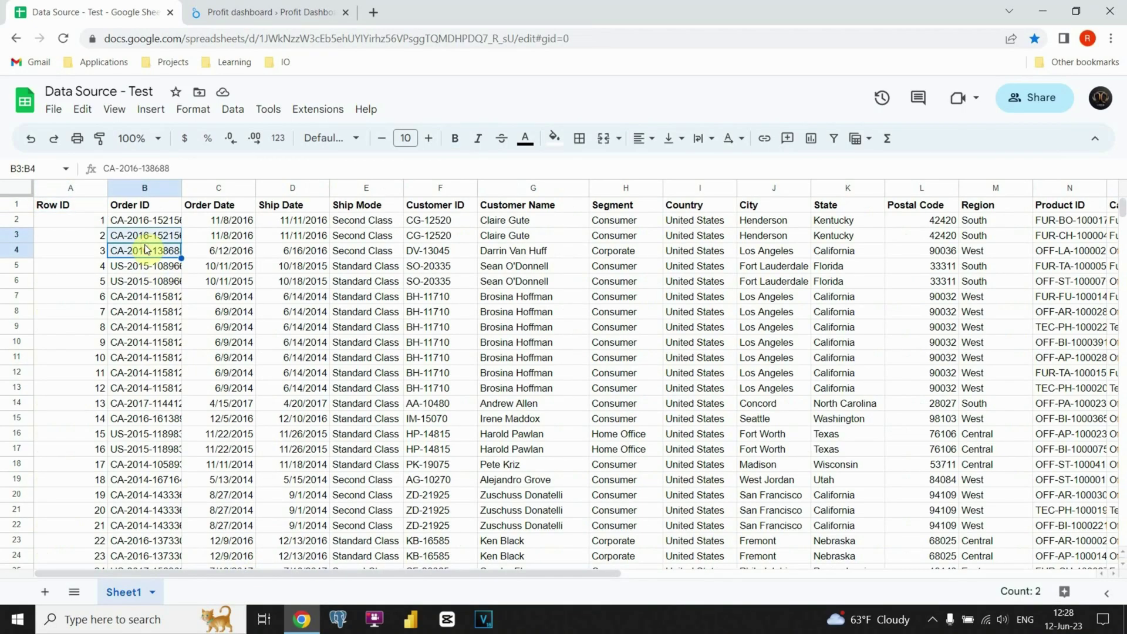
{"action": "left_click", "coordinate": [152, 252]}
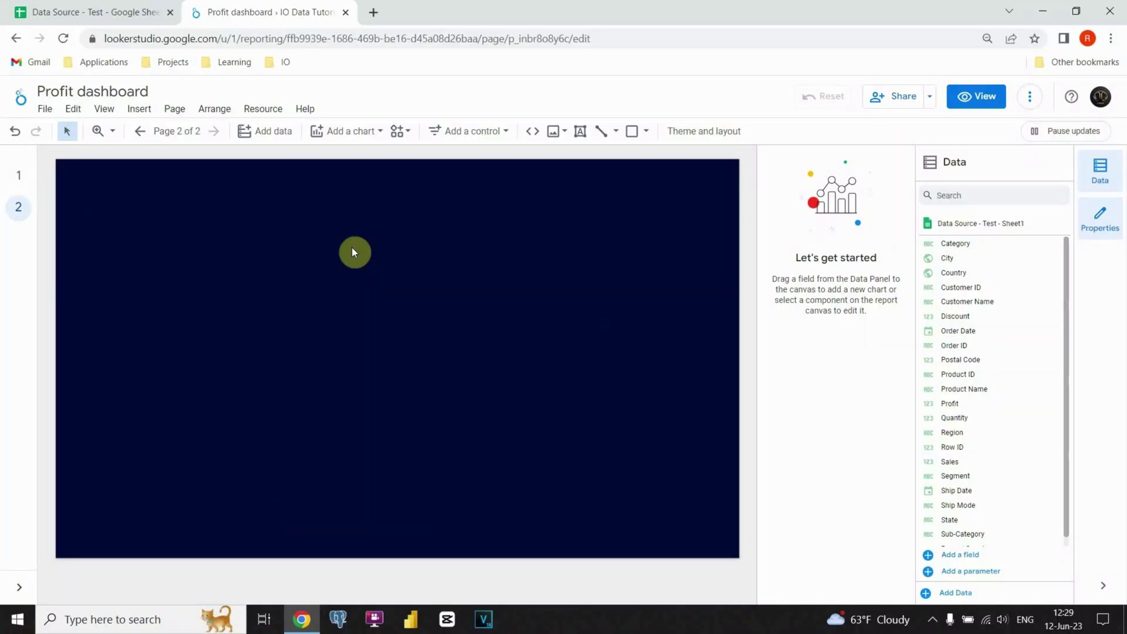
- Check the report background colour in the current theme's customization settings
{"action": "left_click", "coordinate": [705, 130]}
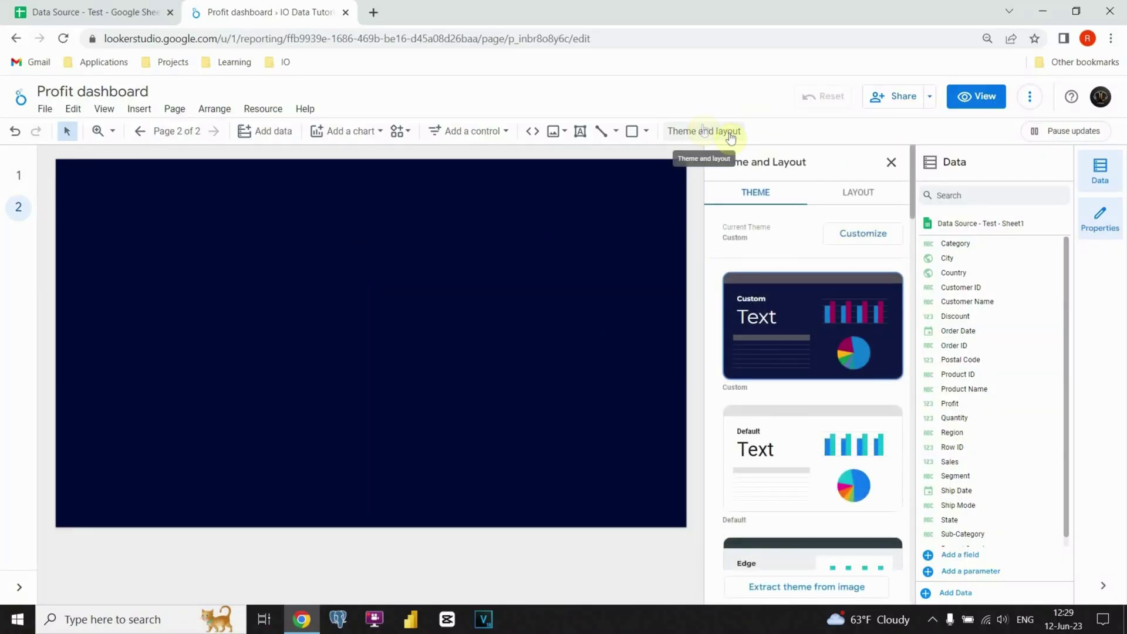
{"action": "left_click", "coordinate": [870, 234]}
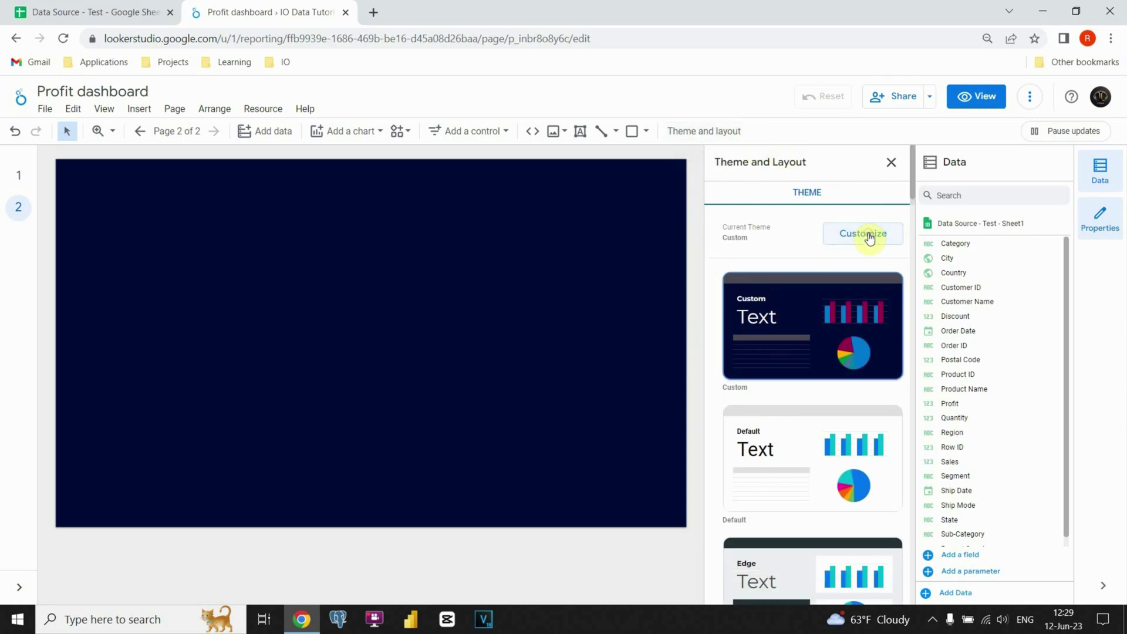
{"action": "left_click", "coordinate": [744, 235]}
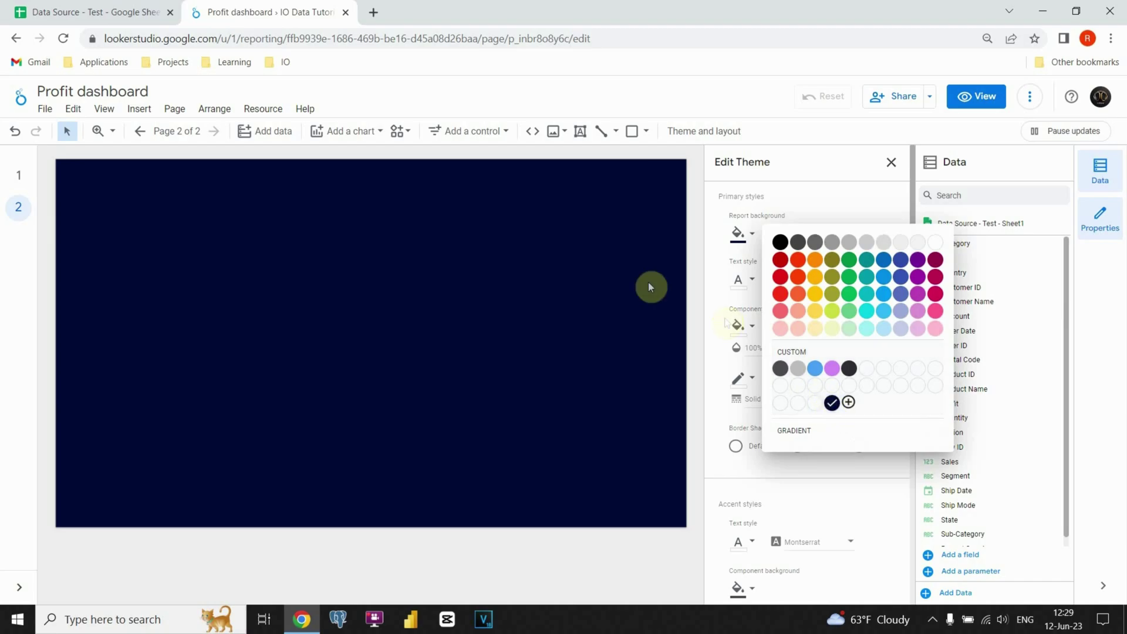
{"action": "left_click", "coordinate": [622, 260]}
{"action": "left_click", "coordinate": [891, 167]}
{"action": "left_click", "coordinate": [382, 269]}
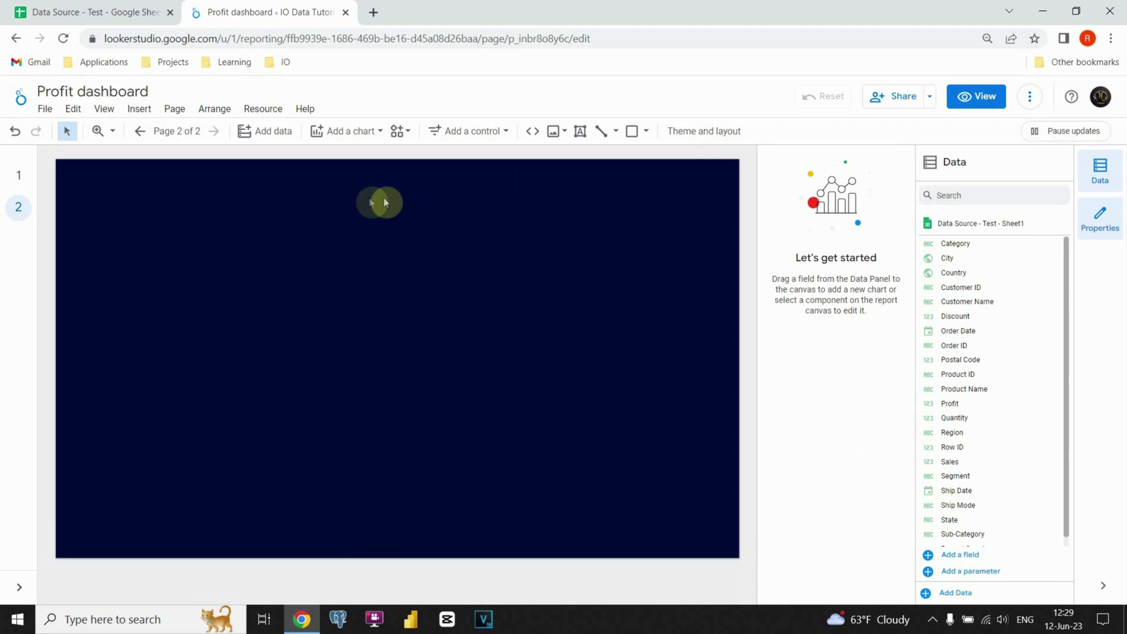
- Draw a rectangle and reshape it into a thin header band spanning the full width of the page's upper edge
{"action": "left_click", "coordinate": [639, 133]}
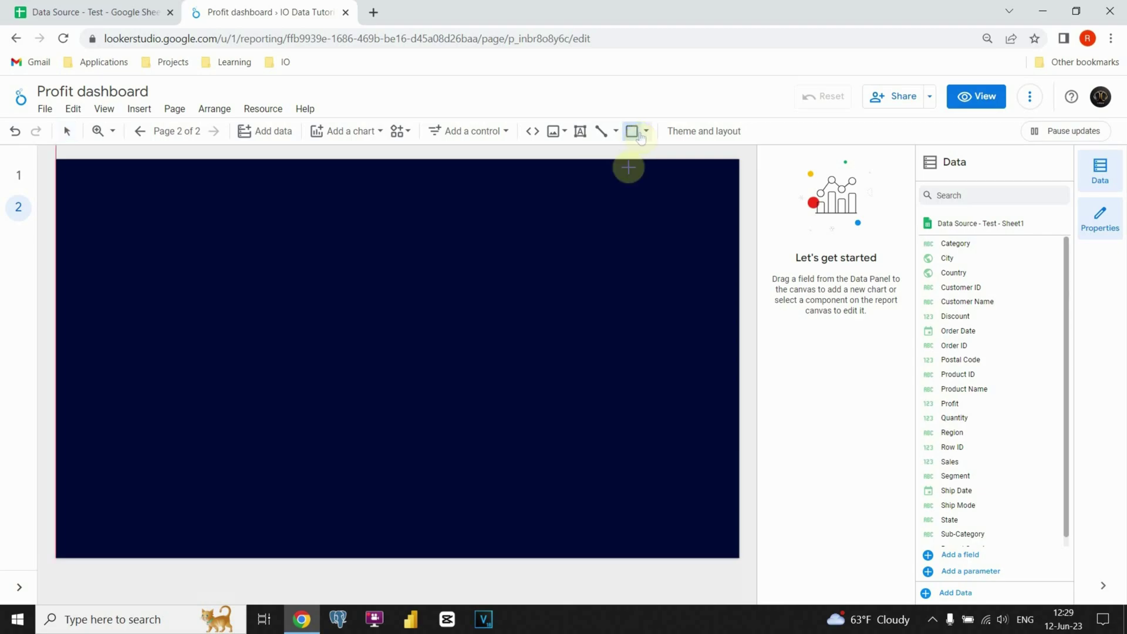
{"action": "left_click_drag", "start_coordinate": [118, 203], "coordinate": [284, 287]}
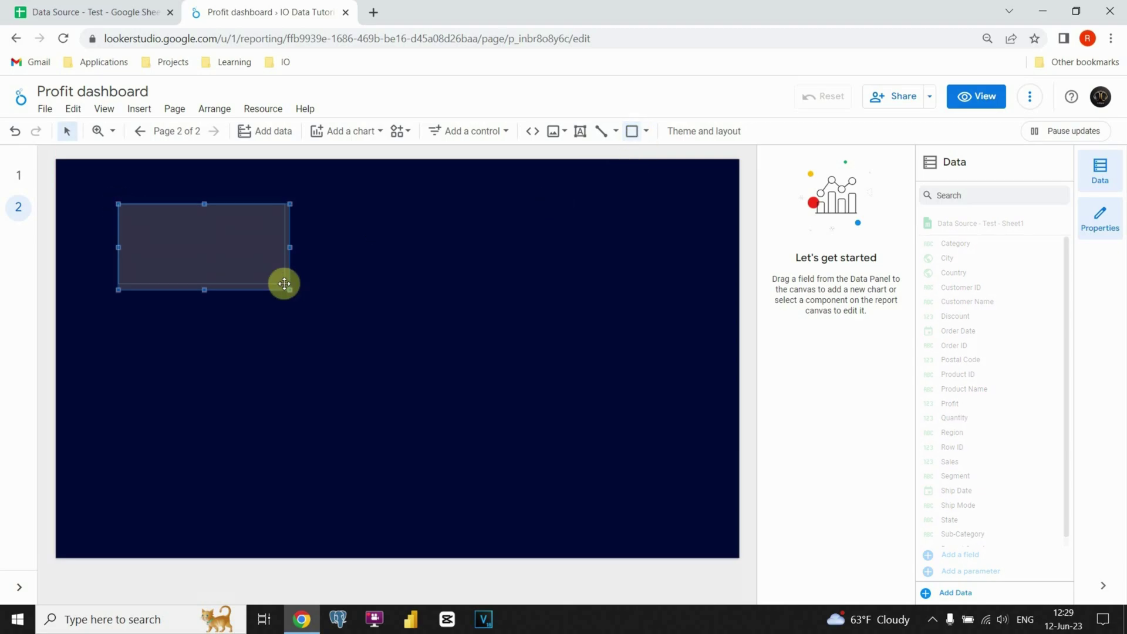
{"action": "left_click_drag", "start_coordinate": [211, 204], "coordinate": [149, 166]}
{"action": "left_click_drag", "start_coordinate": [141, 245], "coordinate": [141, 196]}
{"action": "left_click_drag", "start_coordinate": [227, 197], "coordinate": [740, 196]}
{"action": "left_click", "coordinate": [295, 216]}
{"action": "left_click", "coordinate": [212, 177]}
{"action": "left_click_drag", "start_coordinate": [399, 197], "coordinate": [398, 198]}
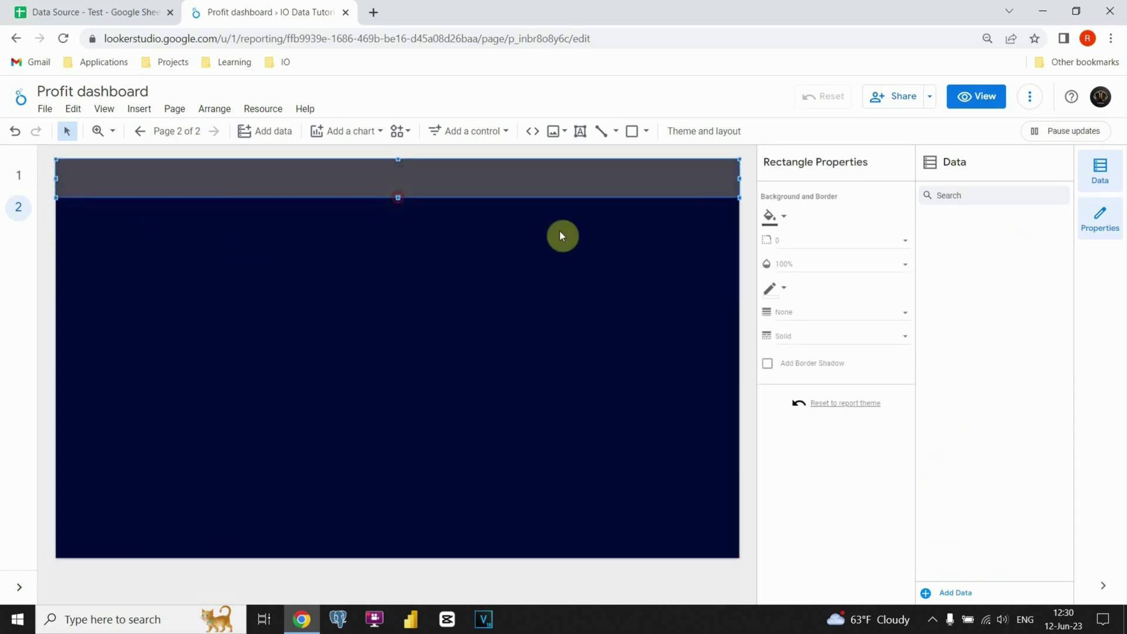
- Fill the header rectangle with the theme's dark navy and give it an amber-yellow border
{"action": "left_click", "coordinate": [785, 216]}
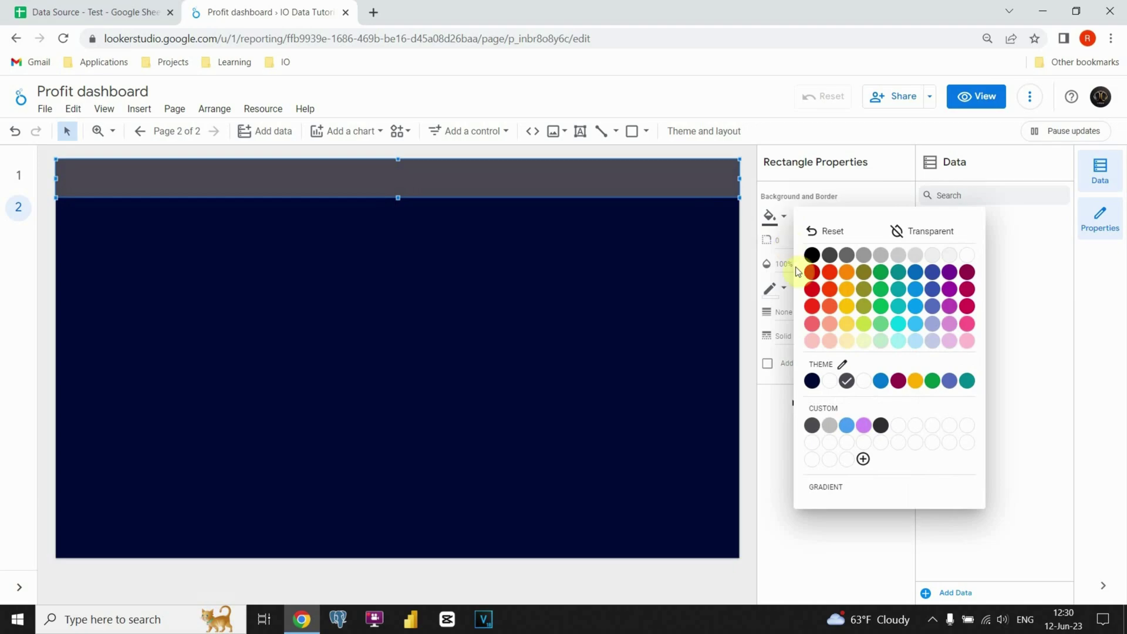
{"action": "left_click", "coordinate": [812, 381]}
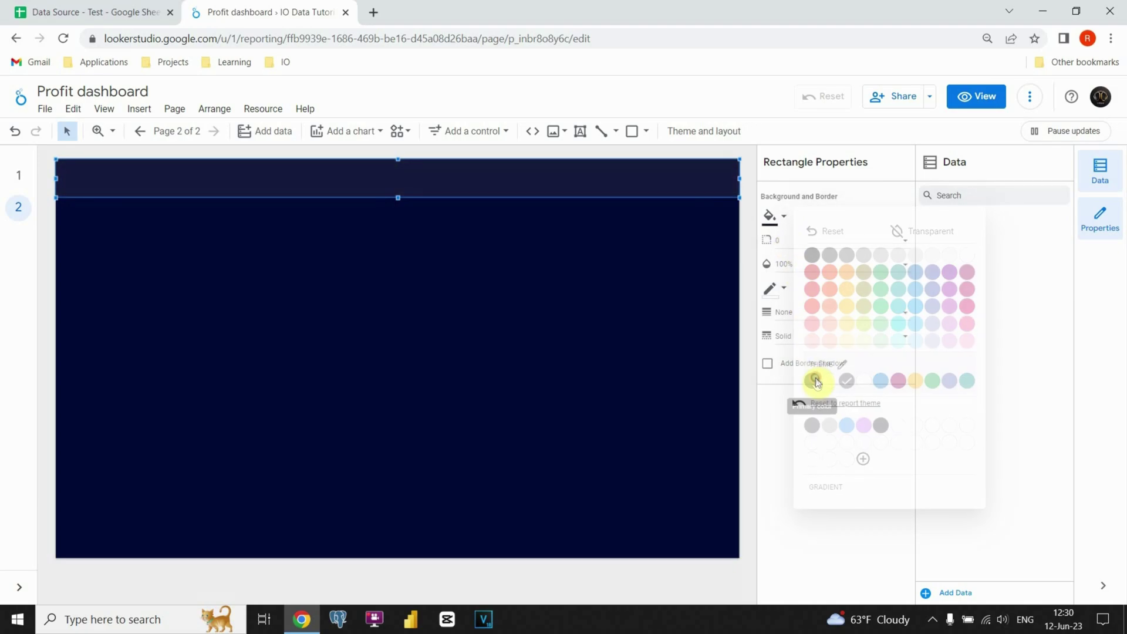
{"action": "left_click", "coordinate": [783, 289]}
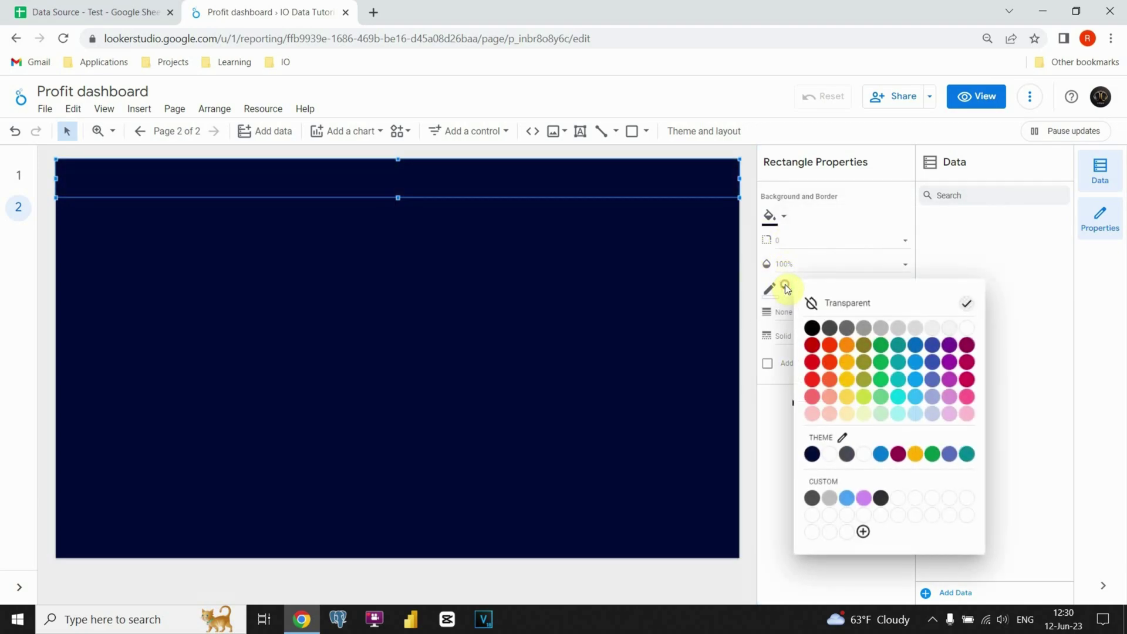
{"action": "left_click", "coordinate": [850, 364]}
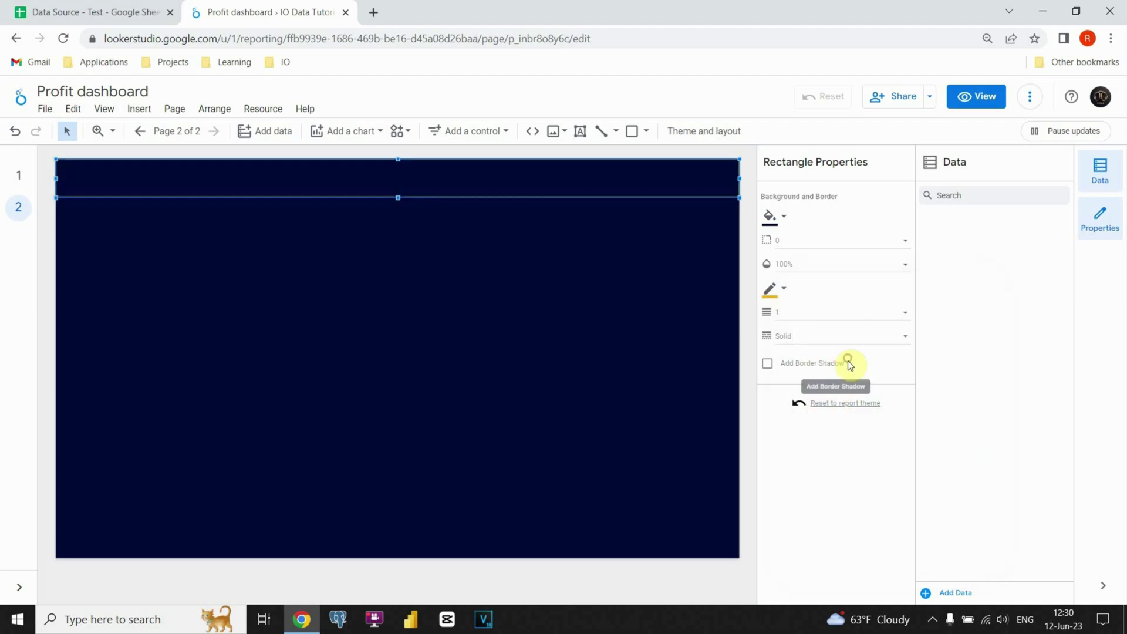
{"action": "left_click", "coordinate": [350, 248]}
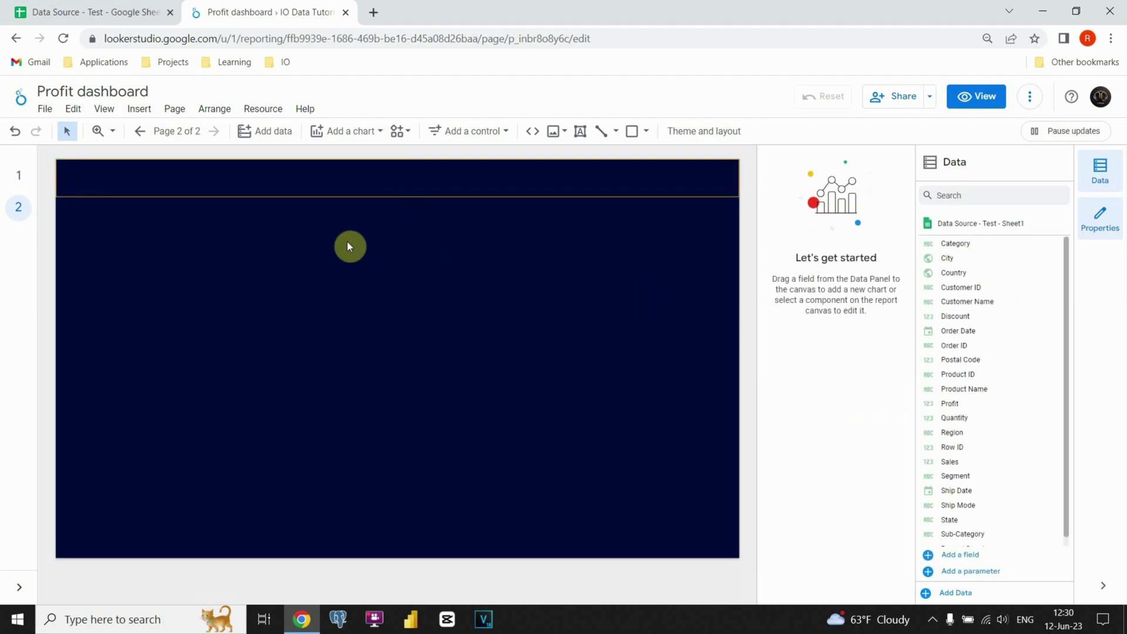
- Duplicate the header rectangle on the page
{"action": "left_click", "coordinate": [210, 174]}
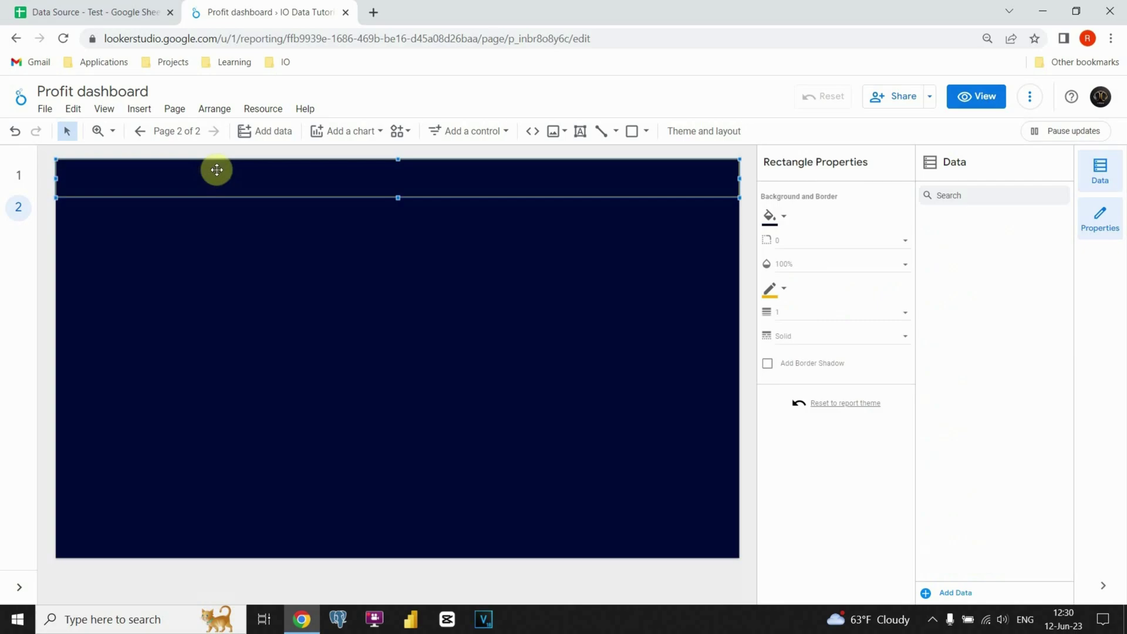
{"action": "right_click", "coordinate": [216, 170]}
{"action": "right_click", "coordinate": [220, 265]}
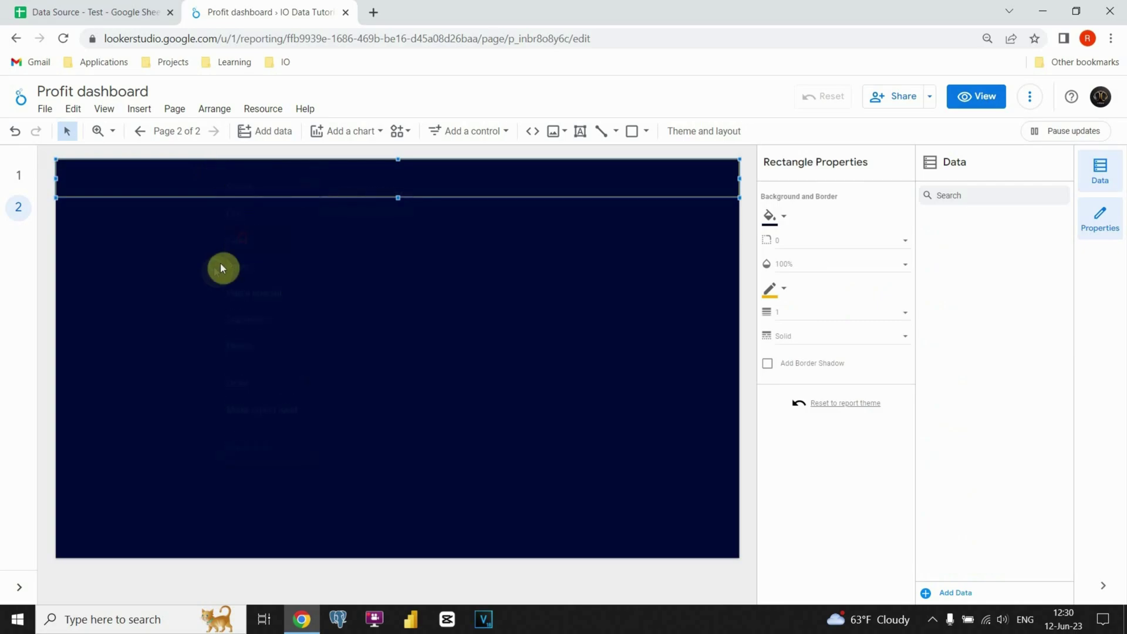
{"action": "left_click", "coordinate": [235, 390]}
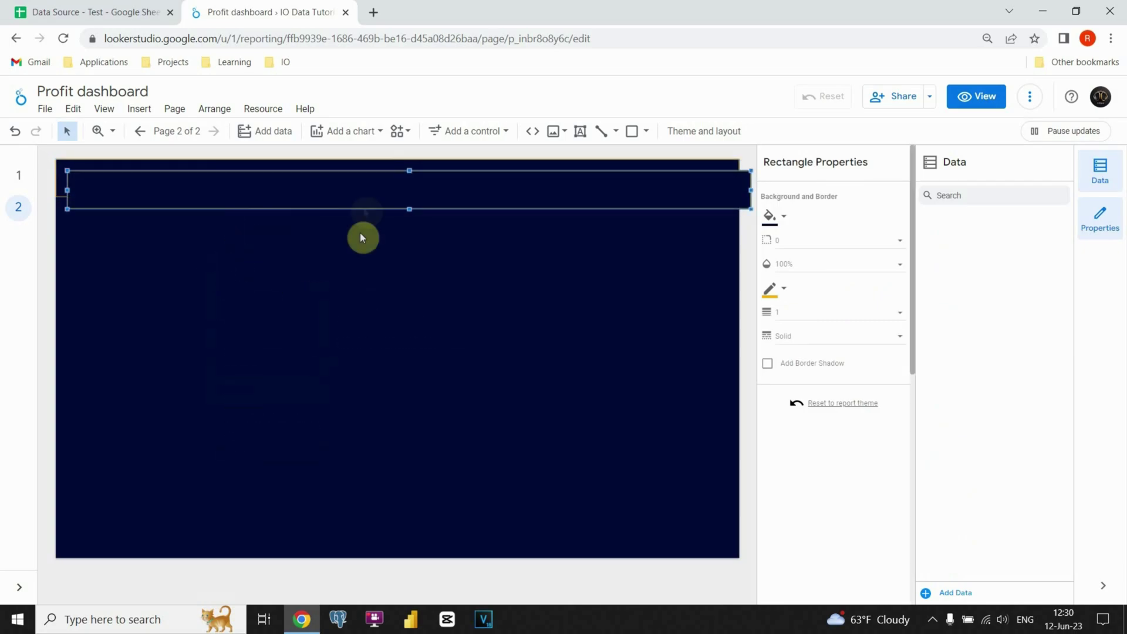
- Reshape the rectangle copy into a tall narrow panel below the header's left end and round its corners
{"action": "left_click_drag", "start_coordinate": [352, 191], "coordinate": [354, 232]}
{"action": "left_click", "coordinate": [749, 235]}
{"action": "left_click_drag", "start_coordinate": [749, 234], "coordinate": [208, 223]}
{"action": "left_click_drag", "start_coordinate": [135, 245], "coordinate": [142, 432]}
{"action": "left_click", "coordinate": [783, 242]}
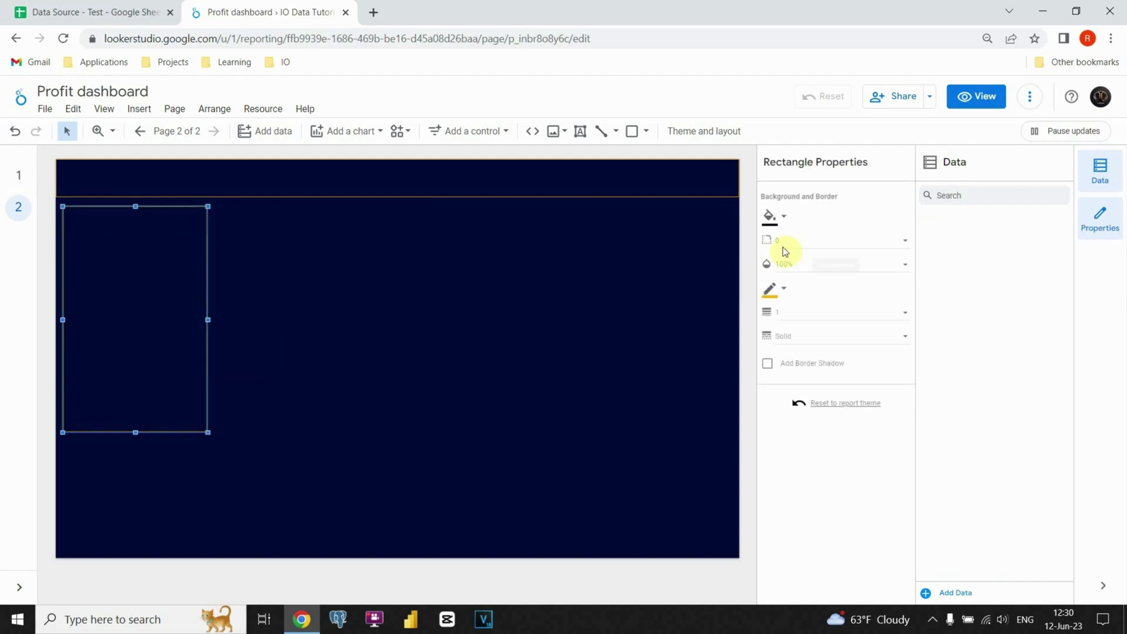
{"action": "left_click", "coordinate": [790, 364]}
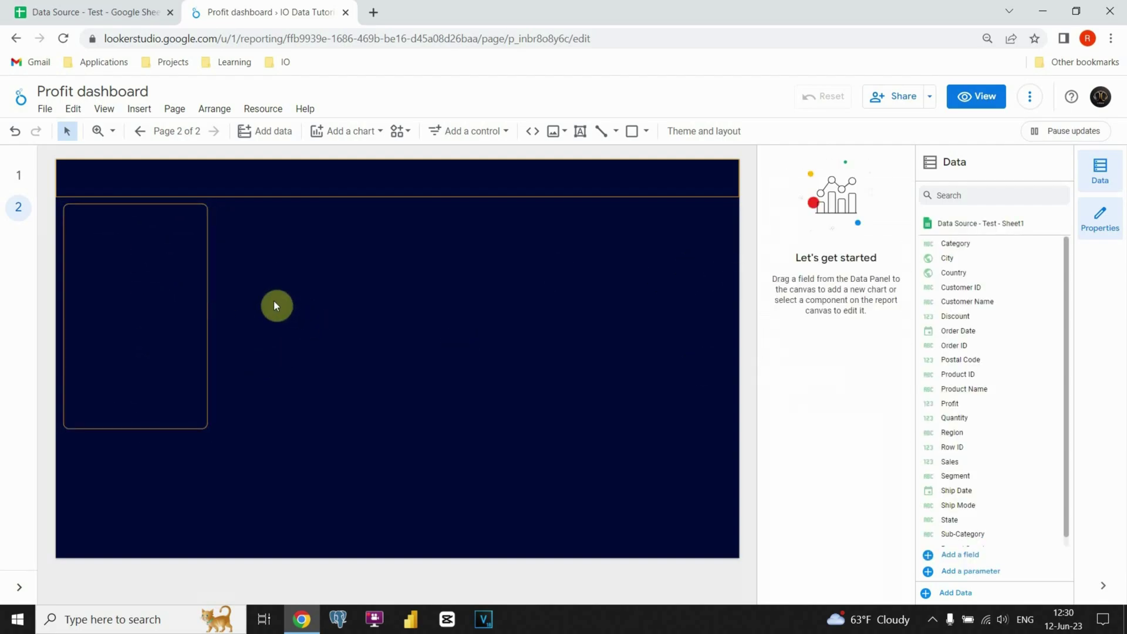
- Duplicate the narrow rounded panel, placing the copy directly to its right and making it wider
{"action": "left_click", "coordinate": [168, 356]}
{"action": "key", "text": "ctrl+c"}
{"action": "key", "text": "ctrl+v"}
{"action": "left_click_drag", "start_coordinate": [150, 337], "coordinate": [294, 337]}
{"action": "left_click_drag", "start_coordinate": [360, 317], "coordinate": [621, 314]}
- Duplicate the wide panel and fit the copy into the right end of the upper row
{"action": "key", "text": "ctrl+c"}
{"action": "key", "text": "ctrl+v"}
{"action": "left_click_drag", "start_coordinate": [456, 317], "coordinate": [493, 319]}
{"action": "left_click", "coordinate": [491, 477]}
- Duplicate the upper-right panel and fit a shorter copy beneath it in the page's lower-right corner
{"action": "left_click", "coordinate": [541, 397]}
{"action": "key", "text": "ctrl+c"}
{"action": "key", "text": "ctrl+v"}
{"action": "left_click_drag", "start_coordinate": [559, 333], "coordinate": [553, 452]}
{"action": "left_click_drag", "start_coordinate": [614, 324], "coordinate": [614, 436]}
{"action": "left_click", "coordinate": [390, 458]}
- Duplicate the lower-right panel and stretch the copy across the lower left, beneath the first two upper panels
{"action": "left_click", "coordinate": [511, 455]}
{"action": "key", "text": "ctrl+c"}
{"action": "key", "text": "ctrl+v"}
{"action": "left_click_drag", "start_coordinate": [532, 469], "coordinate": [63, 495]}
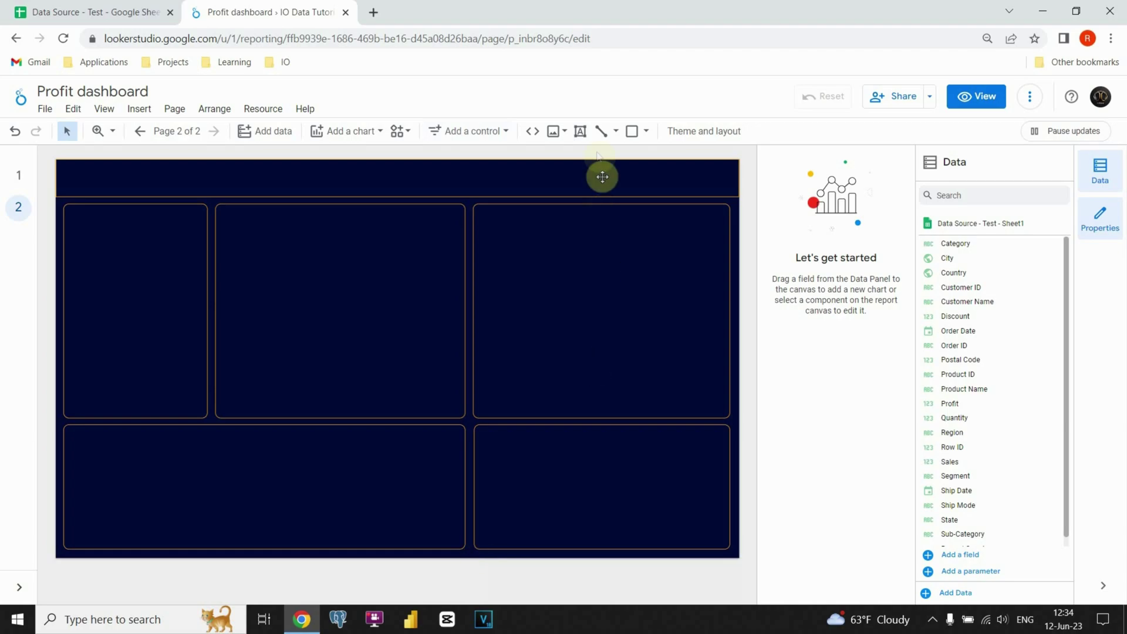
- Add a text box and place it at the left end of the header band
{"action": "left_click", "coordinate": [580, 133]}
{"action": "left_click_drag", "start_coordinate": [250, 228], "coordinate": [423, 313]}
{"action": "left_click_drag", "start_coordinate": [347, 228], "coordinate": [155, 159]}
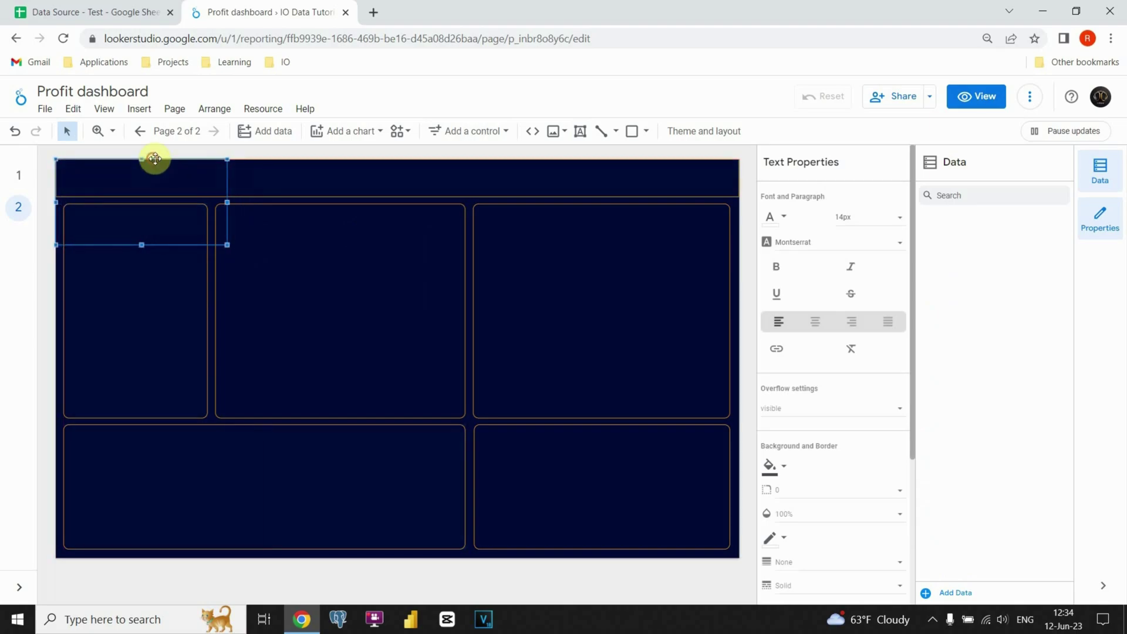
- Format the header text box with 48px Courier New text in amber yellow
{"action": "left_click", "coordinate": [876, 219]}
{"action": "scroll", "coordinate": [877, 223], "scroll_direction": "down", "scroll_amount": 6}
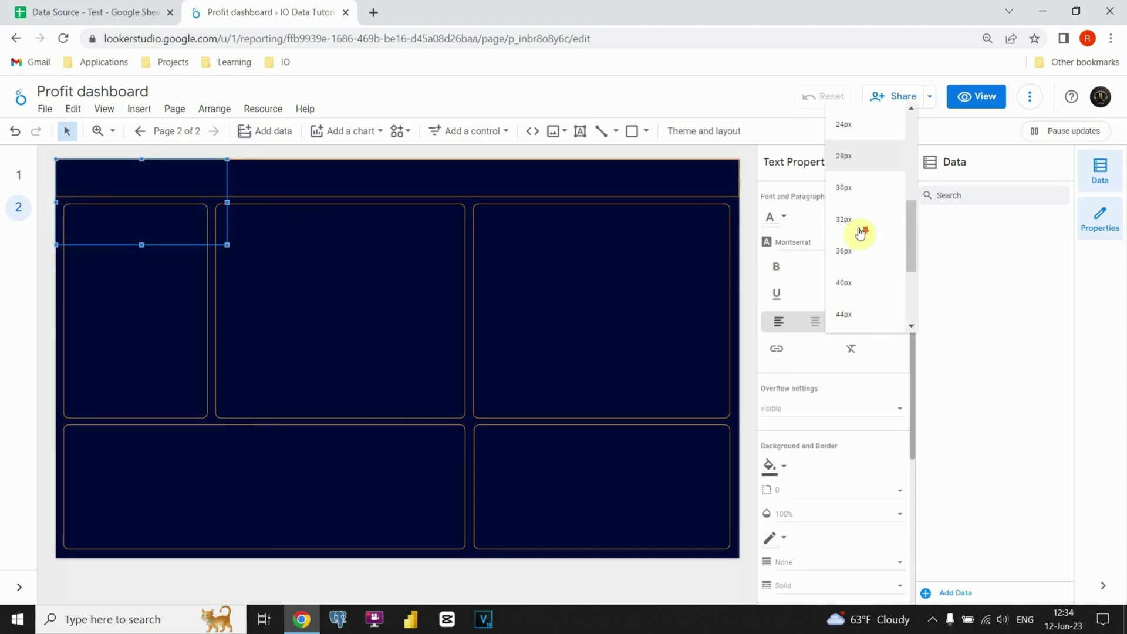
{"action": "left_click", "coordinate": [853, 269]}
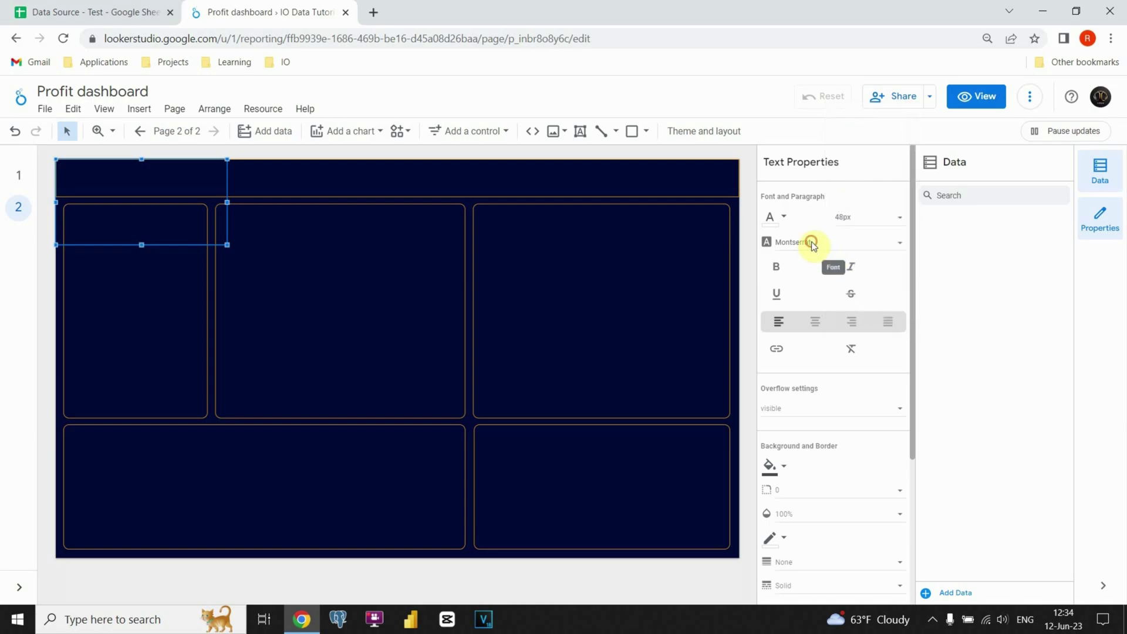
{"action": "left_click", "coordinate": [812, 242]}
{"action": "scroll", "coordinate": [818, 232], "scroll_direction": "up", "scroll_amount": 5}
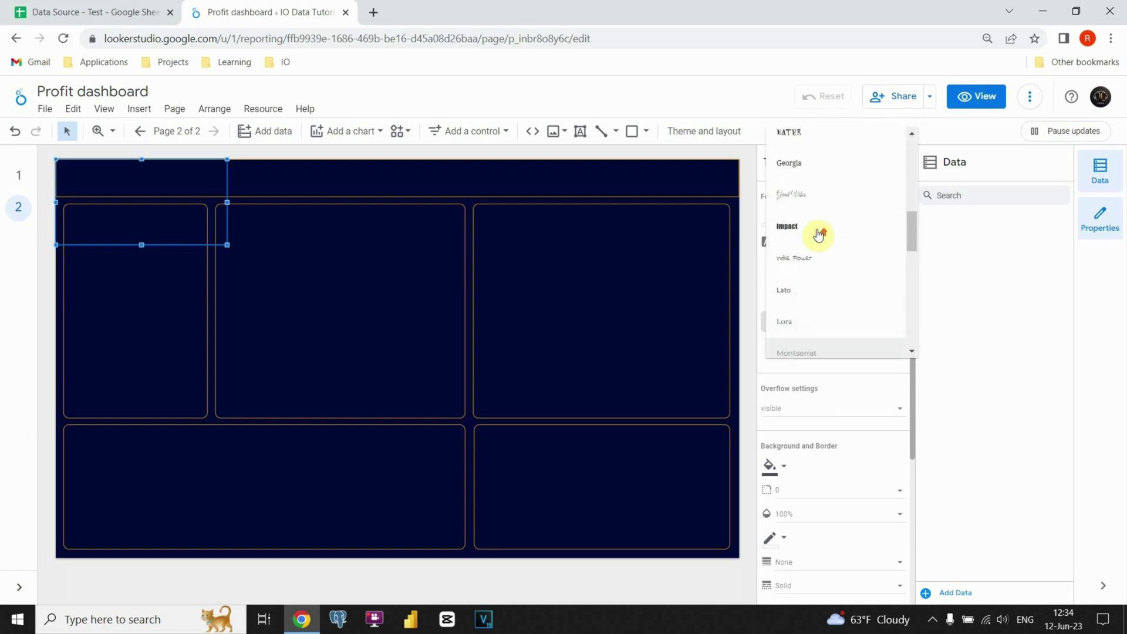
{"action": "left_click", "coordinate": [814, 222]}
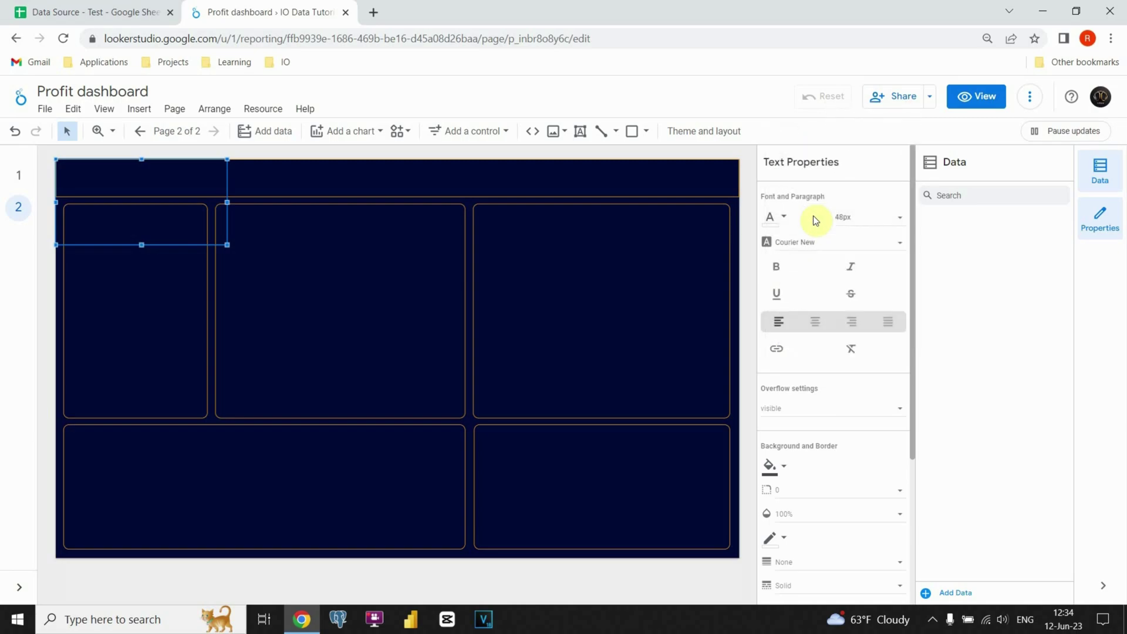
{"action": "left_click", "coordinate": [780, 218]}
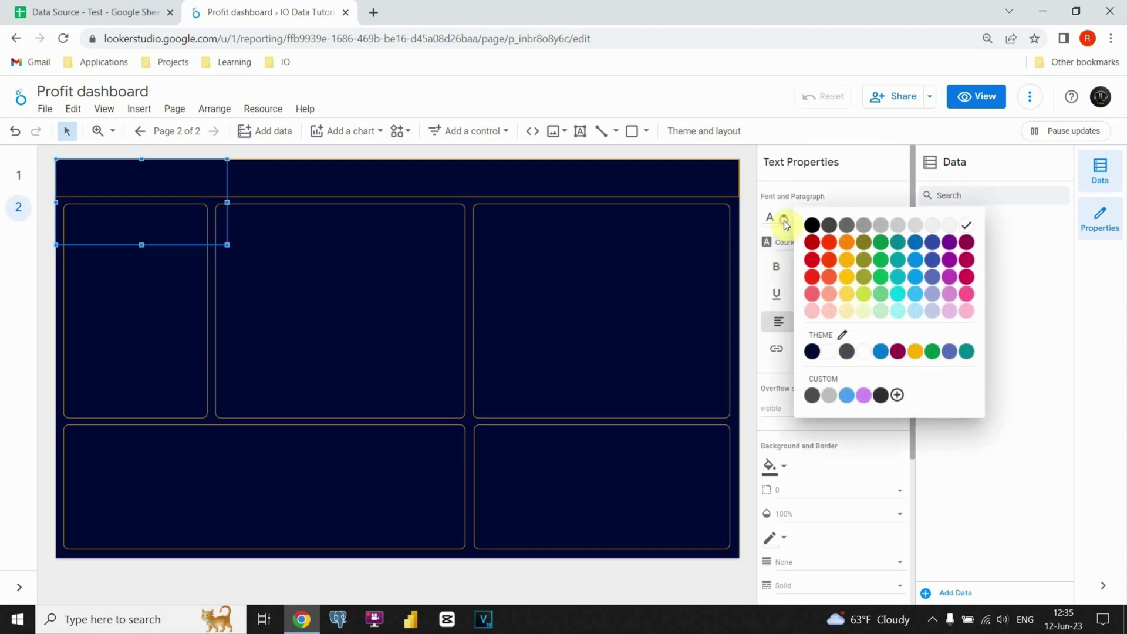
{"action": "left_click", "coordinate": [846, 265]}
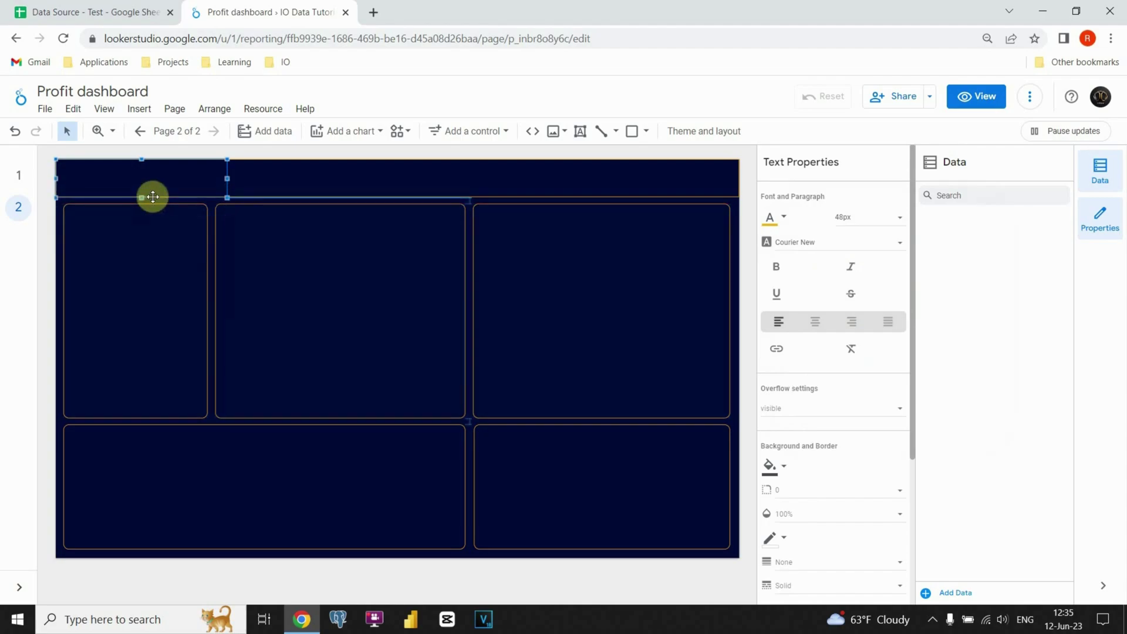
- Enter the bold title PROFIT ANALYSIS in the header text box and align it with the narrow panel's left edge
{"action": "left_click_drag", "start_coordinate": [229, 178], "coordinate": [332, 179]}
{"action": "double_click", "coordinate": [243, 179]}
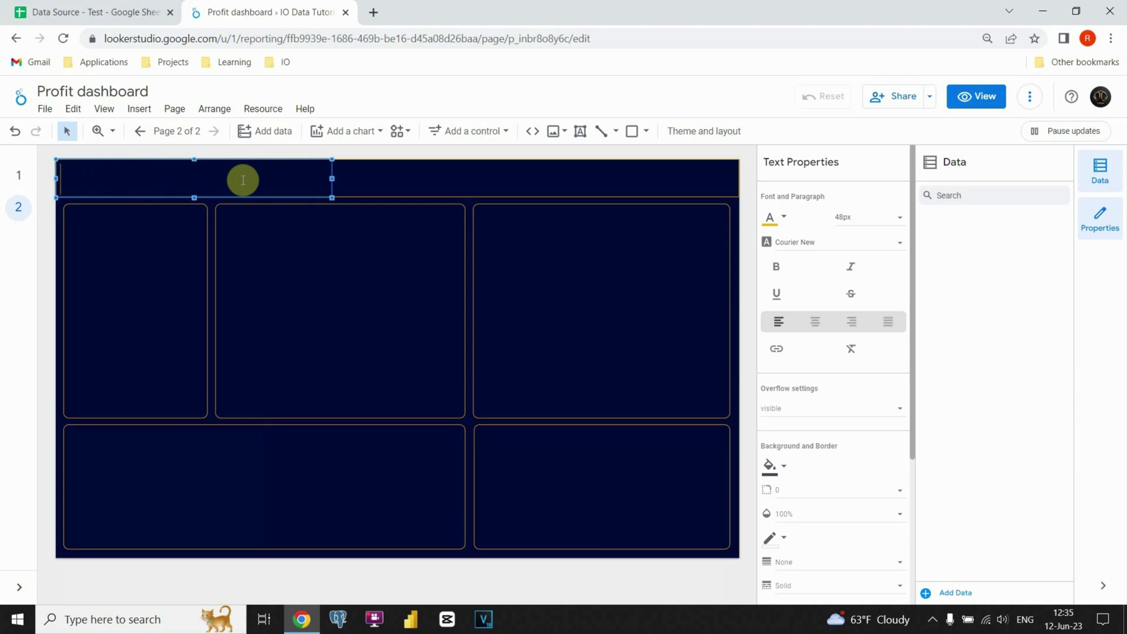
{"action": "left_click", "coordinate": [776, 266]}
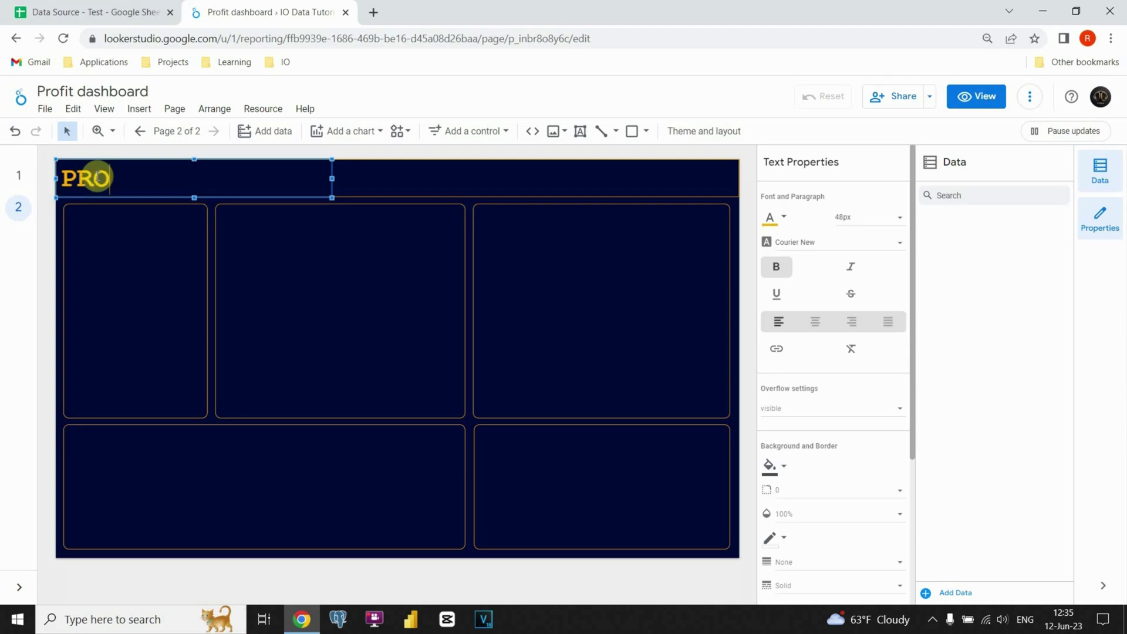
{"action": "type", "text": "NALYSIS"}
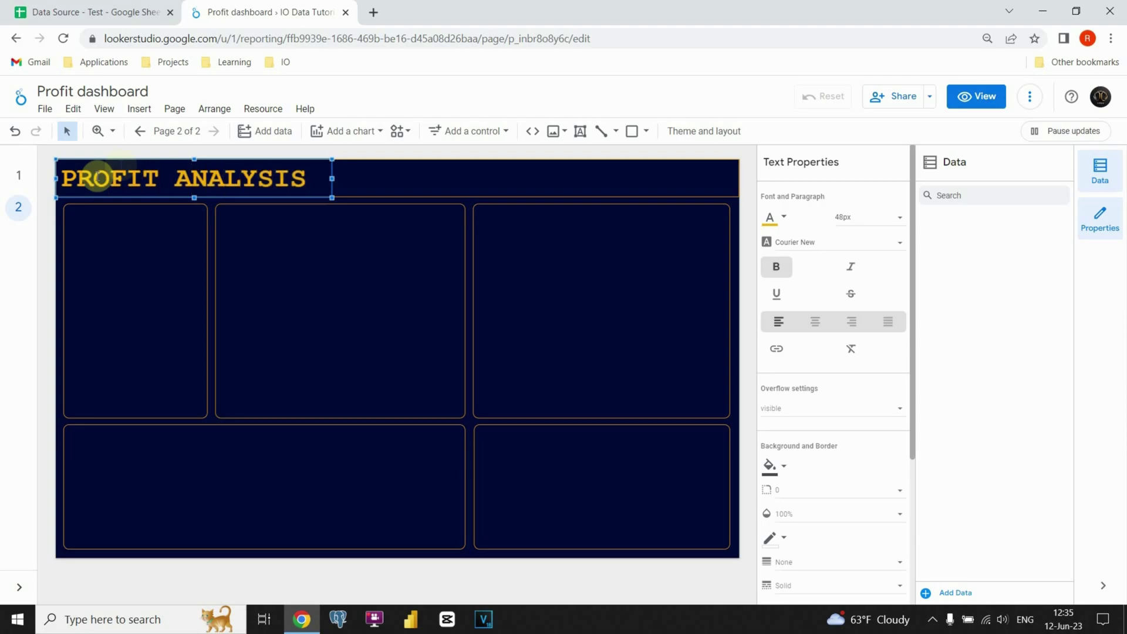
{"action": "left_click_drag", "start_coordinate": [164, 159], "coordinate": [207, 194]}
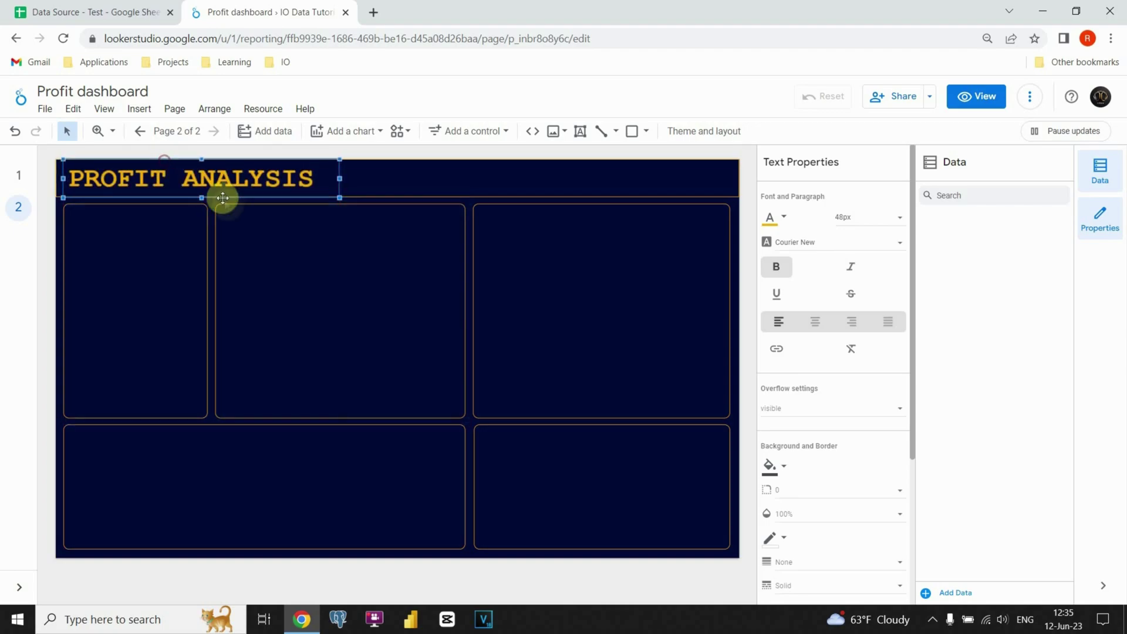
{"action": "left_click", "coordinate": [212, 198]}
- Copy the PROFIT ANALYSIS title to the top of the upper middle panel and set the copy's font size to 18px
{"action": "left_click", "coordinate": [241, 180]}
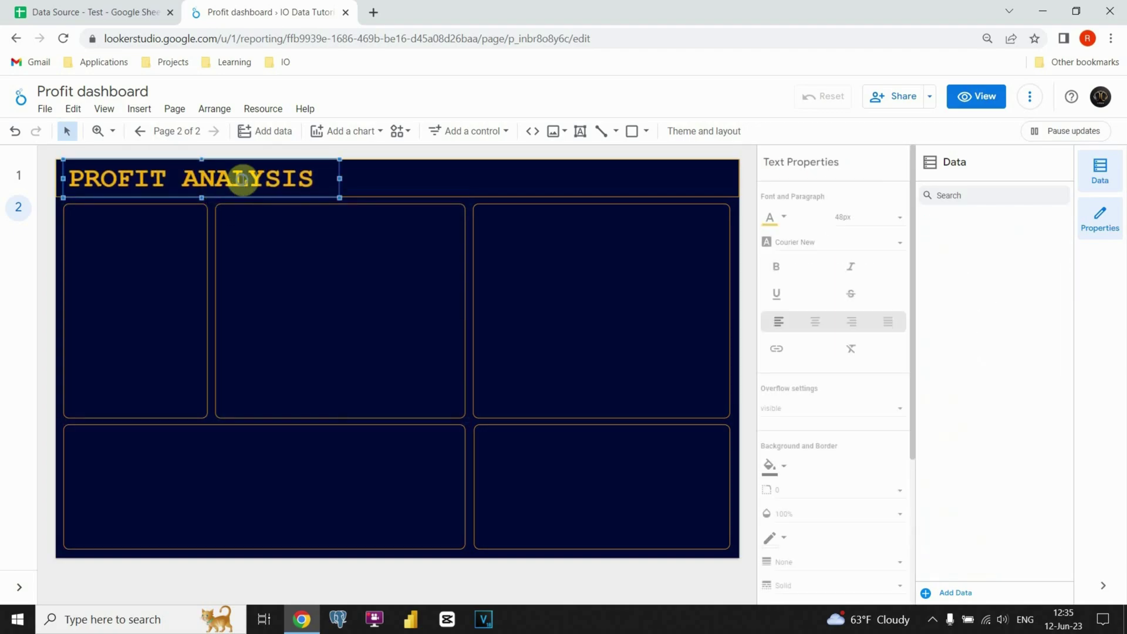
{"action": "right_click", "coordinate": [245, 189]}
{"action": "left_click", "coordinate": [277, 251]}
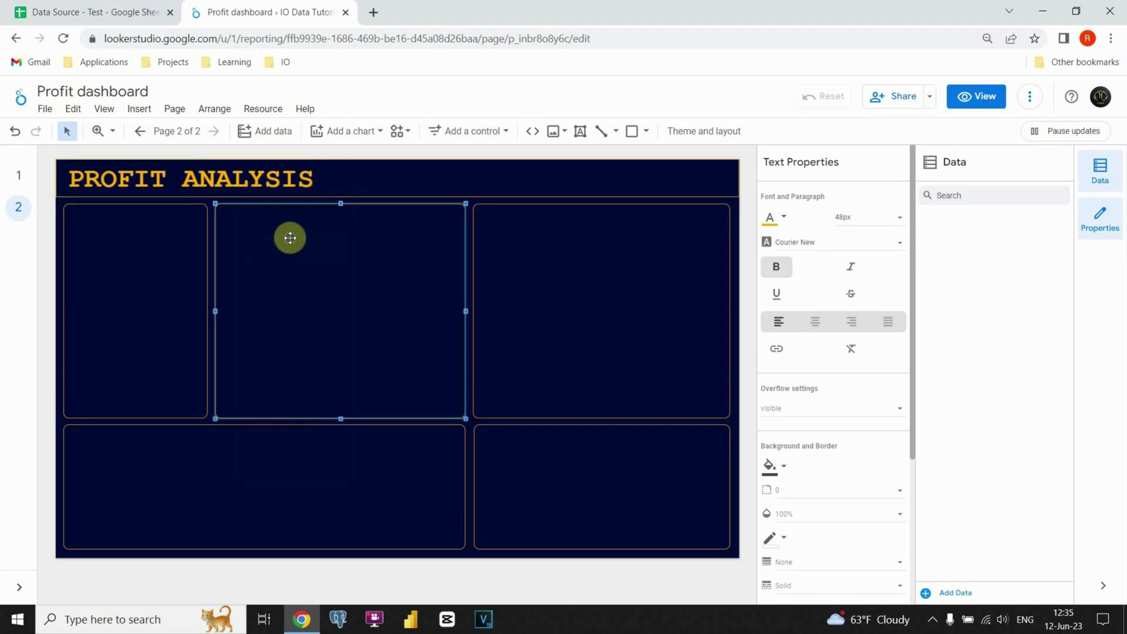
{"action": "right_click", "coordinate": [290, 237]}
{"action": "left_click", "coordinate": [322, 337]}
{"action": "left_click_drag", "start_coordinate": [332, 187], "coordinate": [477, 208]}
{"action": "left_click", "coordinate": [866, 218]}
{"action": "left_click", "coordinate": [853, 163]}
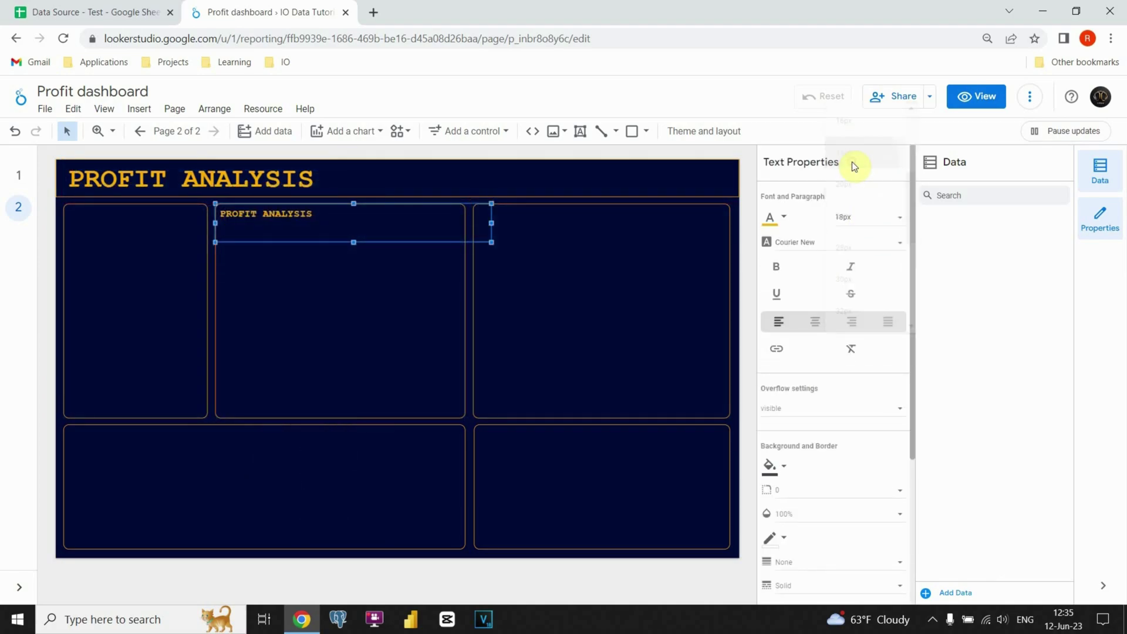
- Set the font of the title copy in the upper middle panel to Lora and clear its text
{"action": "left_click", "coordinate": [823, 244]}
{"action": "scroll", "coordinate": [828, 236], "scroll_direction": "down", "scroll_amount": 1}
{"action": "left_click", "coordinate": [813, 239]}
{"action": "double_click", "coordinate": [272, 217]}
{"action": "key", "text": "BackSpace"}
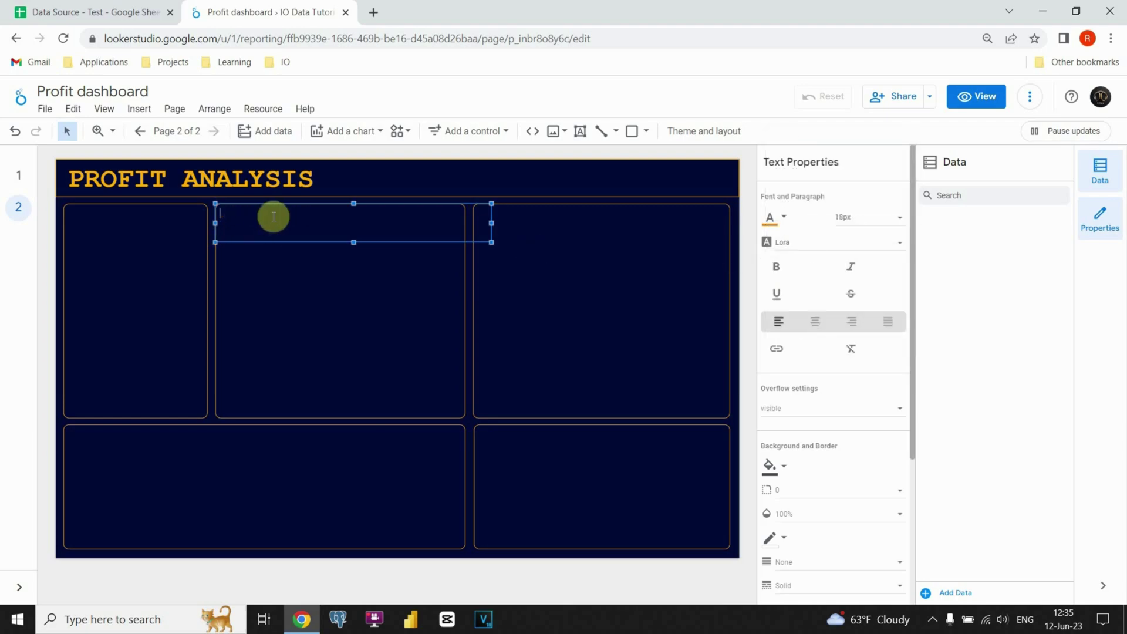
- Shrink the upper middle panel's text box and enter the centred heading US Map in it
{"action": "left_click_drag", "start_coordinate": [354, 243], "coordinate": [354, 228]}
{"action": "left_click_drag", "start_coordinate": [491, 217], "coordinate": [355, 228]}
{"action": "left_click", "coordinate": [816, 325]}
- Copy the US Map heading to the top of the upper right panel and rename the copy Region | Ship mode
{"action": "left_click_drag", "start_coordinate": [299, 206], "coordinate": [579, 213]}
{"action": "key", "text": "ctrl+c"}
{"action": "key", "text": "ctrl+v"}
{"action": "double_click", "coordinate": [551, 216]}
{"action": "type", "text": "P"}
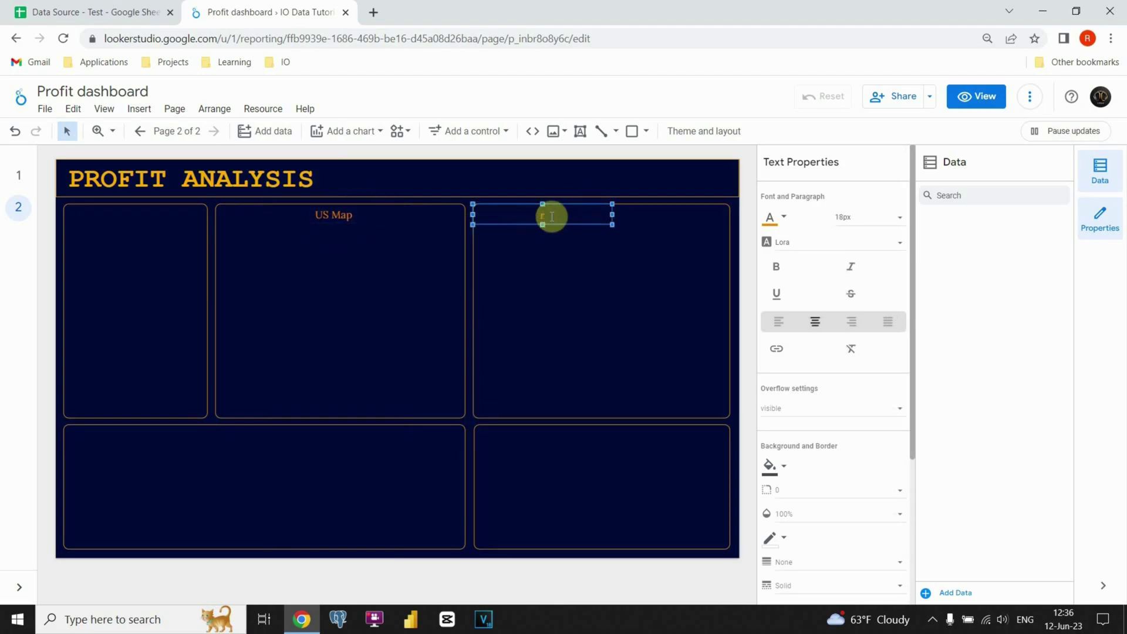
- Make the Region | Ship mode and US Map headings bold
{"action": "triple_click", "coordinate": [571, 213]}
{"action": "left_click", "coordinate": [775, 262]}
{"action": "left_click", "coordinate": [408, 212]}
{"action": "triple_click", "coordinate": [337, 216]}
{"action": "left_click", "coordinate": [776, 266]}
- Copy the Region | Ship mode heading beside itself in the upper right panel and rename the copy Region | Category
{"action": "left_click", "coordinate": [562, 209]}
{"action": "key", "text": "ctrl+c"}
{"action": "key", "text": "ctrl+v"}
{"action": "left_click_drag", "start_coordinate": [591, 222], "coordinate": [674, 213]}
{"action": "left_click", "coordinate": [574, 208]}
{"action": "left_click", "coordinate": [740, 245]}
{"action": "double_click", "coordinate": [699, 216]}
{"action": "type", "text": "Category"}
{"action": "left_click", "coordinate": [709, 234]}
- Copy the Region | Ship mode heading to the top of the lower right panel and shorten it to Ship mode
{"action": "left_click", "coordinate": [536, 219]}
{"action": "key", "text": "ctrl+v"}
{"action": "left_click_drag", "start_coordinate": [583, 232], "coordinate": [705, 436]}
{"action": "double_click", "coordinate": [541, 436]}
{"action": "key", "text": "BackSpace"}
{"action": "key", "text": "BackSpace"}
{"action": "key", "text": "BackSpace"}
{"action": "key", "text": "BackSpace"}
{"action": "key", "text": "BackSpace"}
{"action": "key", "text": "BackSpace"}
{"action": "key", "text": "BackSpace"}
{"action": "key", "text": "BackSpace"}
{"action": "key", "text": "BackSpace"}
- Copy the Ship mode heading beside itself in the lower right panel and rename the copy Category
{"action": "key", "text": "ctrl+c"}
{"action": "key", "text": "ctrl+v"}
{"action": "double_click", "coordinate": [661, 436]}
{"action": "type", "text": "Category"}
{"action": "left_click", "coordinate": [737, 468]}
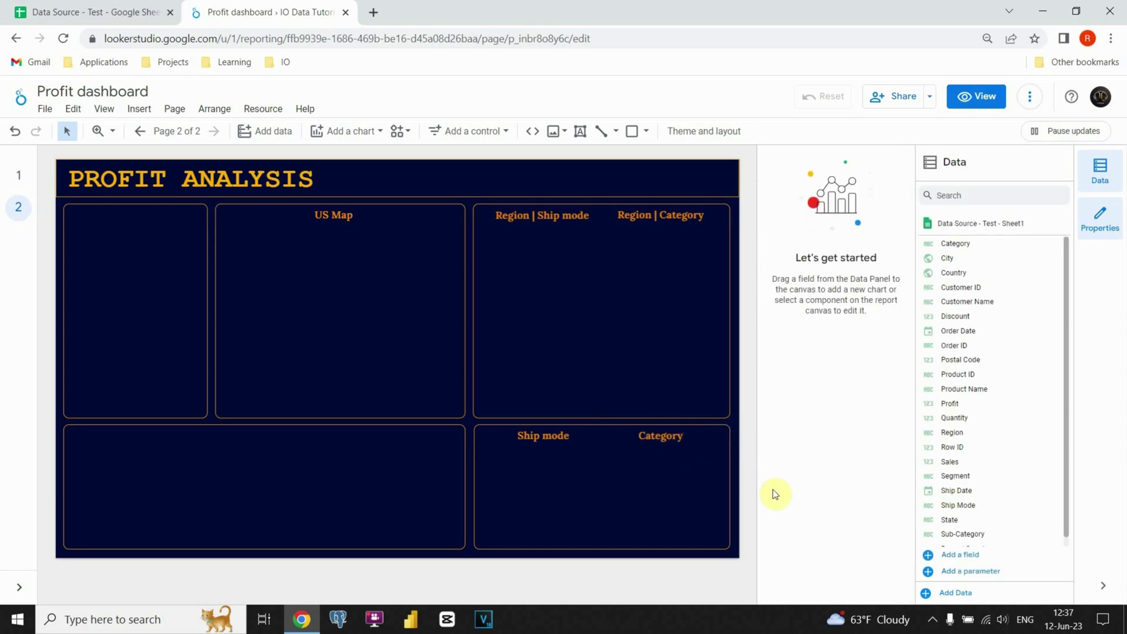
- Place two copies of the Category heading side by side at the top of the lower wide panel
{"action": "left_click", "coordinate": [672, 433]}
{"action": "key", "text": "ctrl+c"}
{"action": "key", "text": "ctrl+v"}
{"action": "left_click_drag", "start_coordinate": [704, 435], "coordinate": [388, 433]}
{"action": "key", "text": "ctrl+c"}
{"action": "key", "text": "ctrl+v"}
{"action": "left_click_drag", "start_coordinate": [165, 435], "coordinate": [189, 433]}
- Rename the lower wide panel's two headings Profit by Year and Profit by Quarter
{"action": "double_click", "coordinate": [172, 432]}
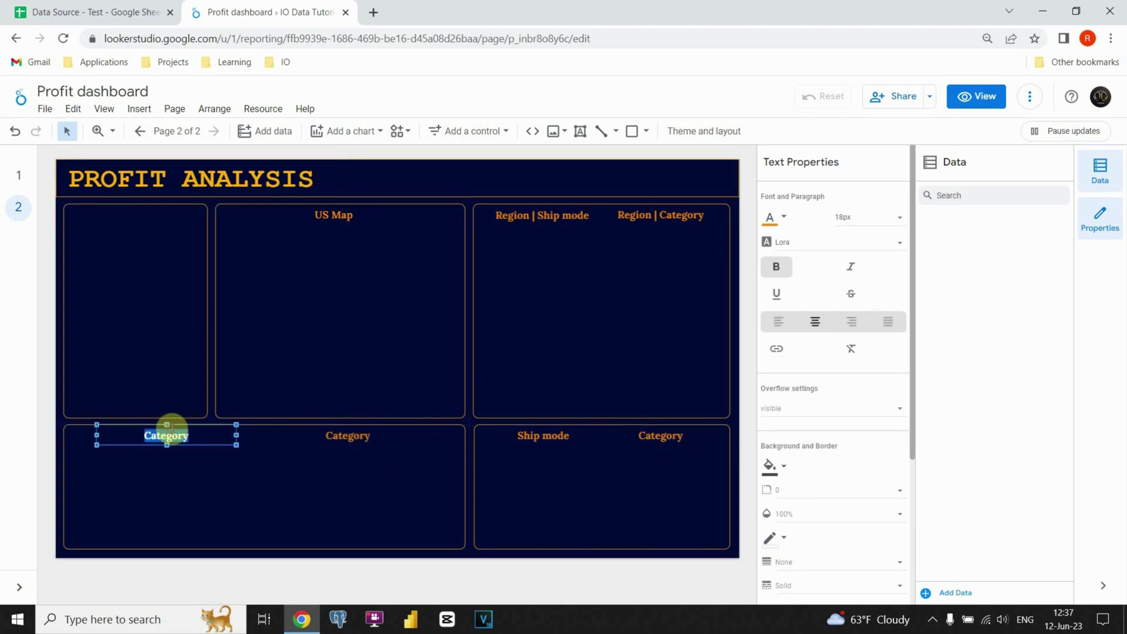
{"action": "type", "text": "Profit by Month"}
{"action": "double_click", "coordinate": [358, 436]}
{"action": "type", "text": "Prof"}
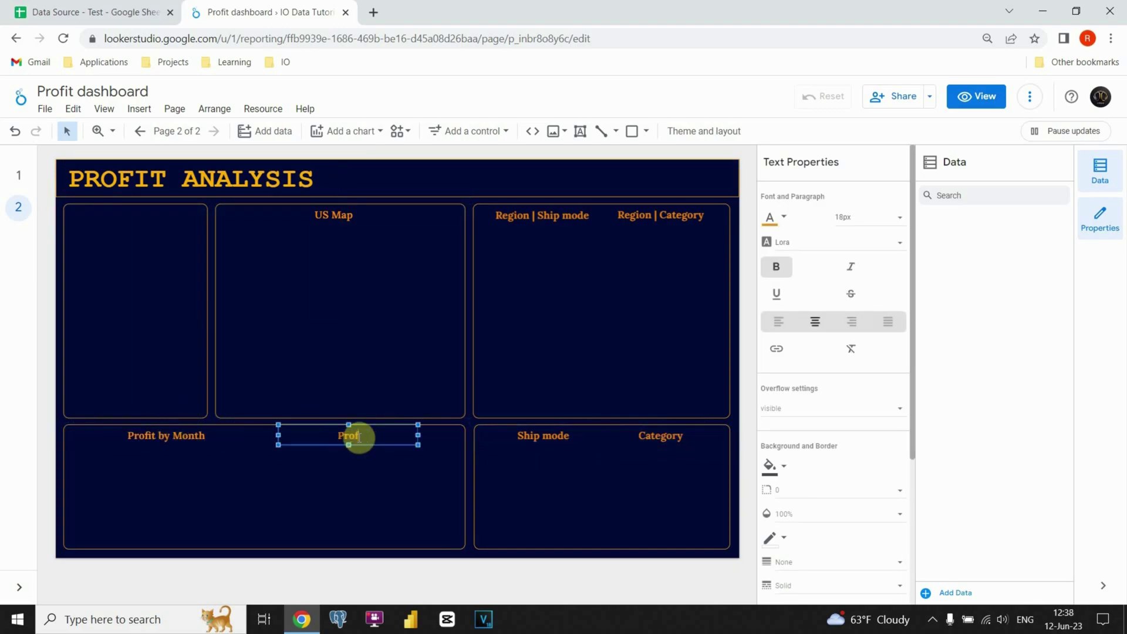
{"action": "type", "text": "it by Quarter"}
{"action": "double_click", "coordinate": [189, 434]}
{"action": "type", "text": "y"}
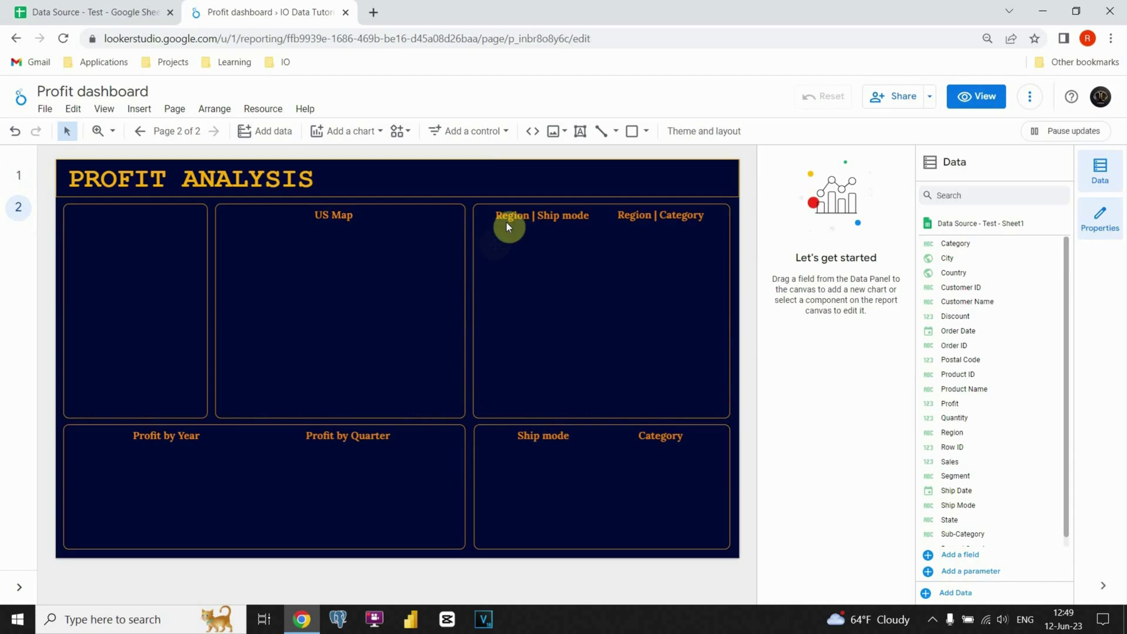
- Upload the dollar-3-512 image from the Icons for Dashboards folder on the Desktop to the page
{"action": "left_click", "coordinate": [557, 132]}
{"action": "left_click", "coordinate": [592, 157]}
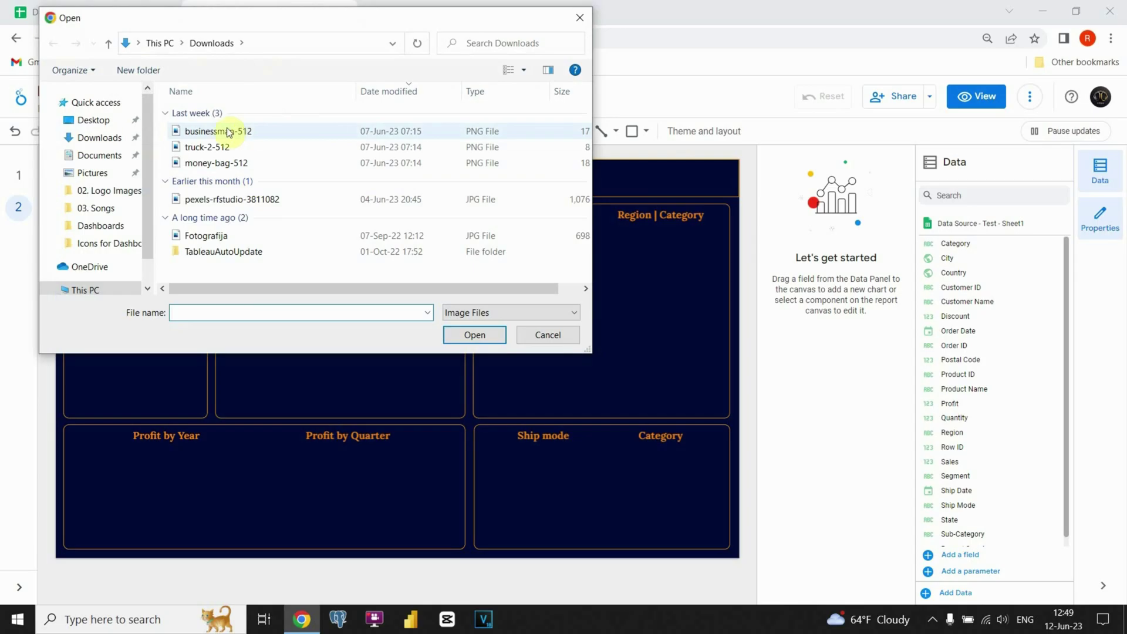
{"action": "left_click", "coordinate": [92, 121]}
{"action": "double_click", "coordinate": [465, 150]}
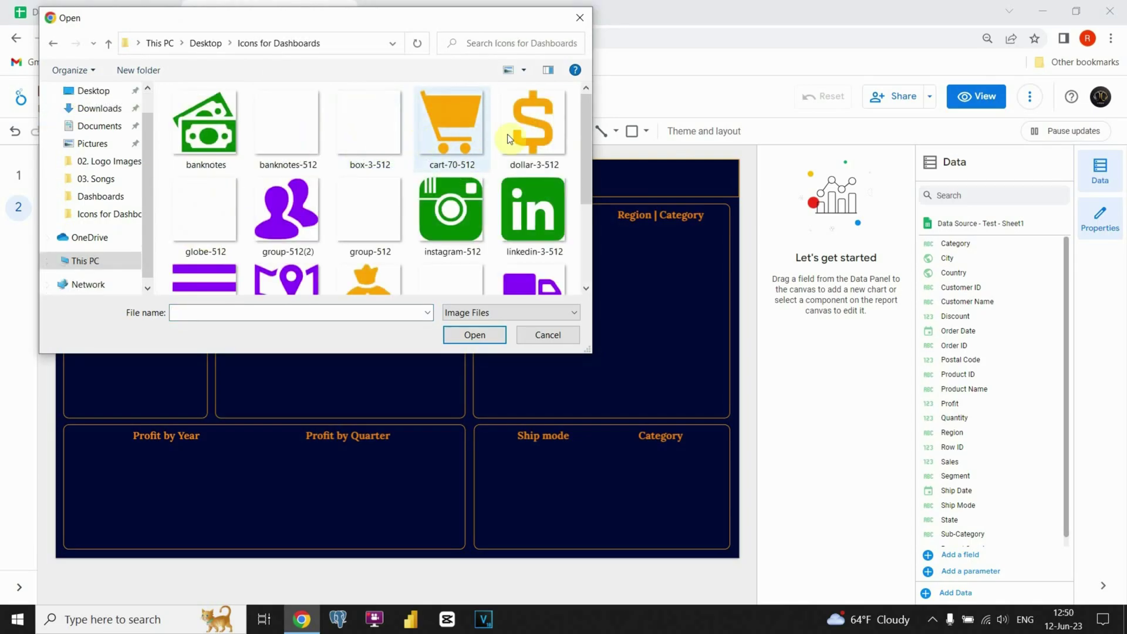
{"action": "left_click", "coordinate": [528, 126]}
{"action": "left_click", "coordinate": [467, 333]}
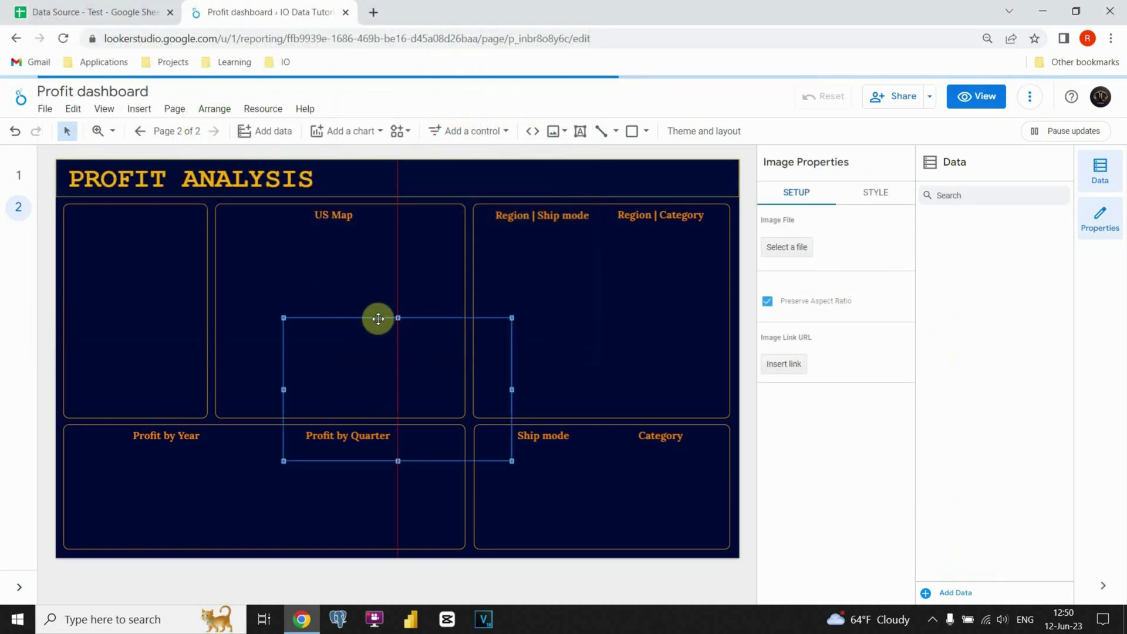
- Shrink the dollar icon to less than half the narrow panel's width and place it in the panel's upper left corner
{"action": "left_click_drag", "start_coordinate": [380, 317], "coordinate": [156, 202]}
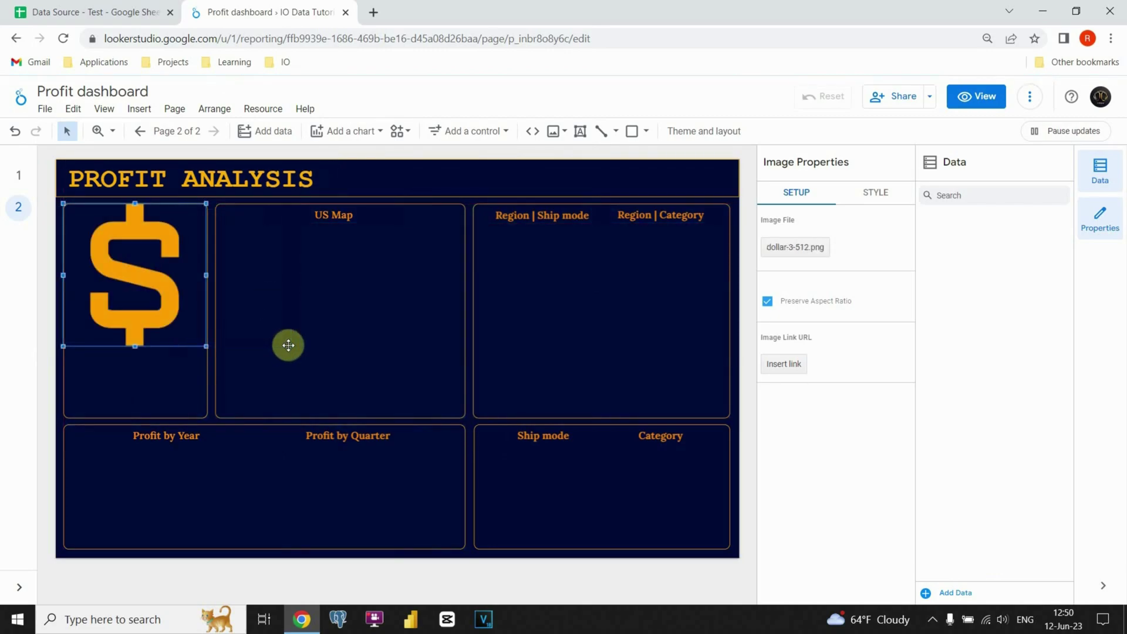
{"action": "left_click_drag", "start_coordinate": [206, 346], "coordinate": [111, 278]}
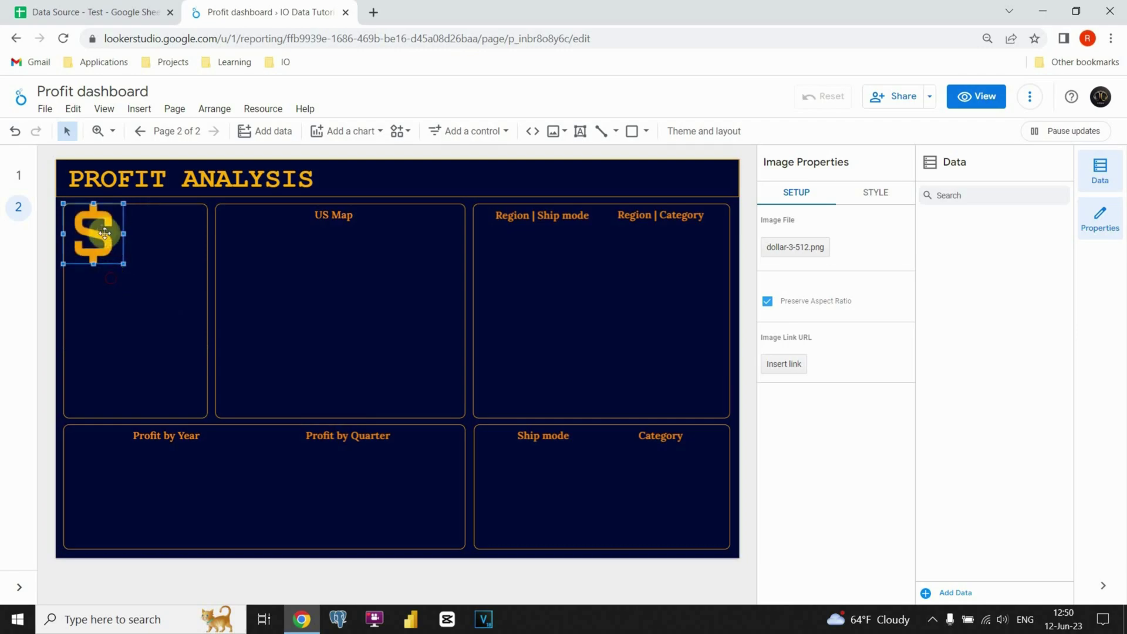
{"action": "left_click", "coordinate": [213, 198]}
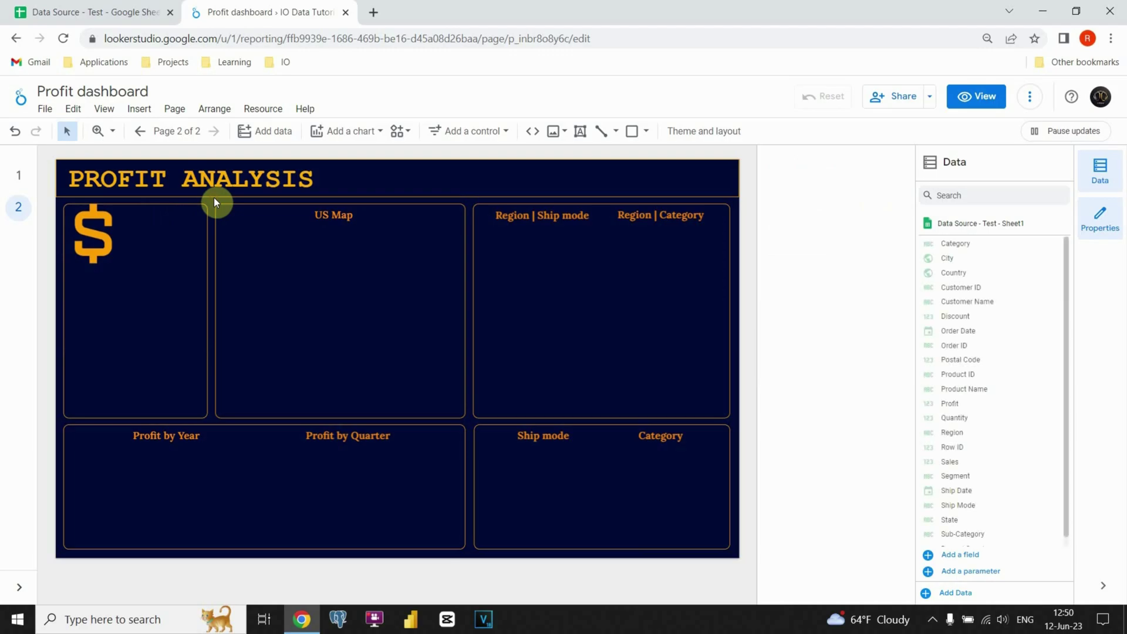
- Add a scorecard with compact numbers beside the dollar icon and widen it to the narrow panel's right edge
{"action": "left_click", "coordinate": [351, 132]}
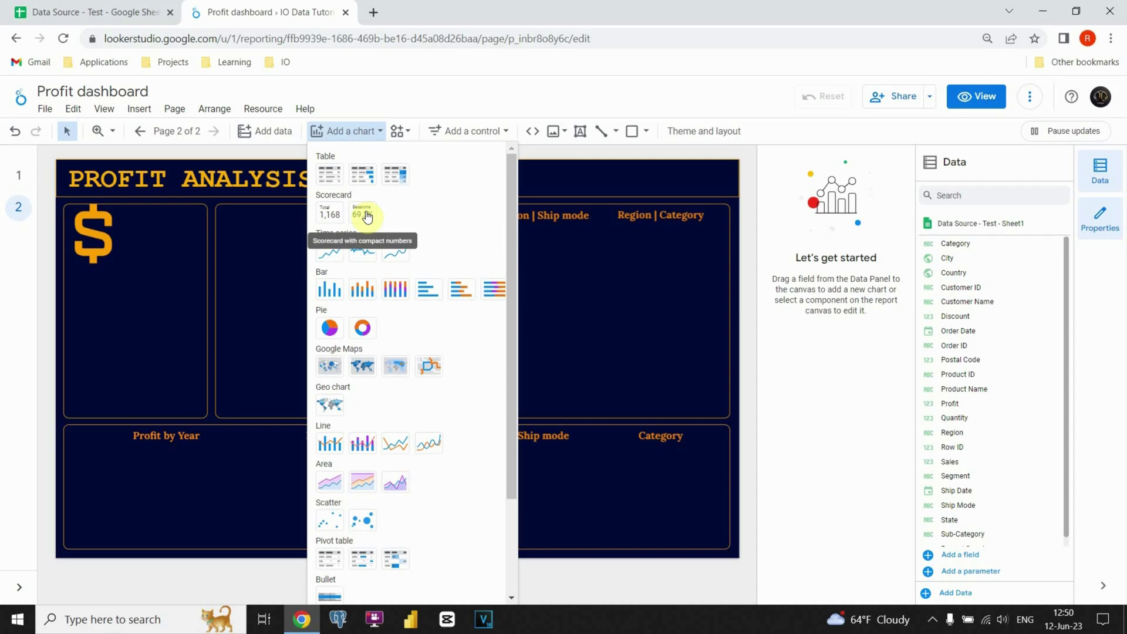
{"action": "left_click", "coordinate": [367, 216]}
{"action": "left_click", "coordinate": [297, 271]}
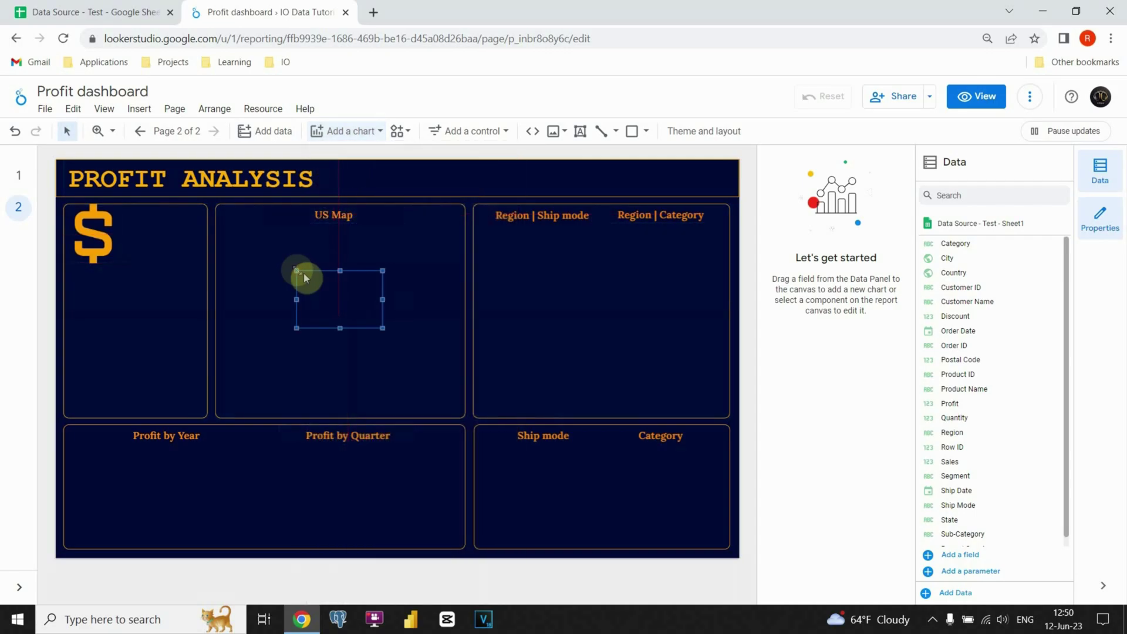
{"action": "left_click_drag", "start_coordinate": [324, 274], "coordinate": [142, 211]}
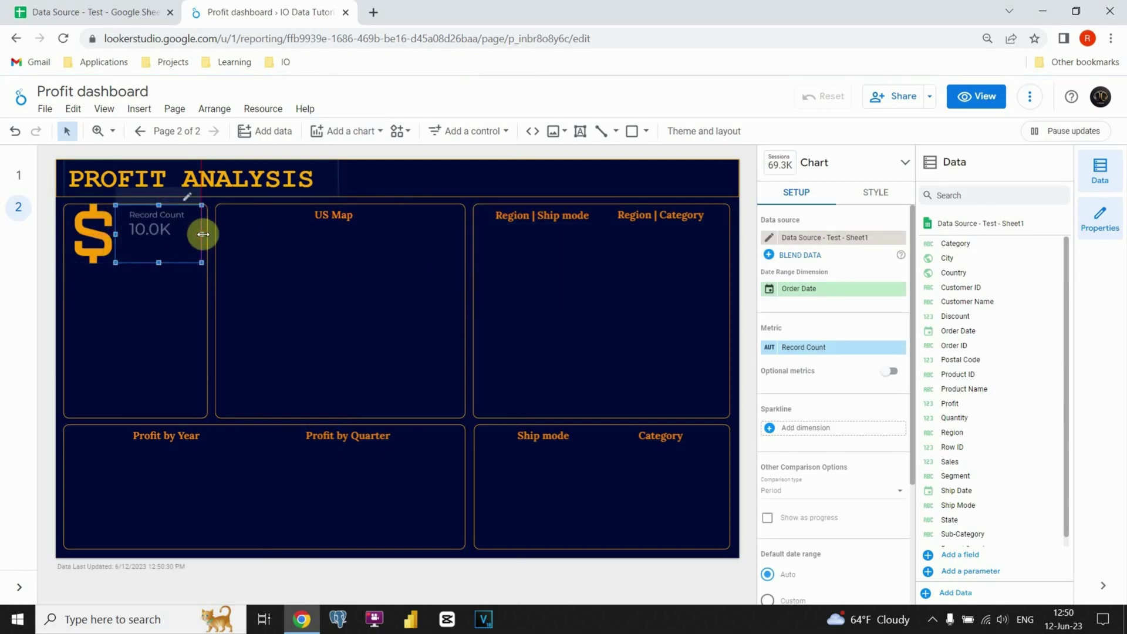
{"action": "left_click_drag", "start_coordinate": [207, 234], "coordinate": [207, 234]}
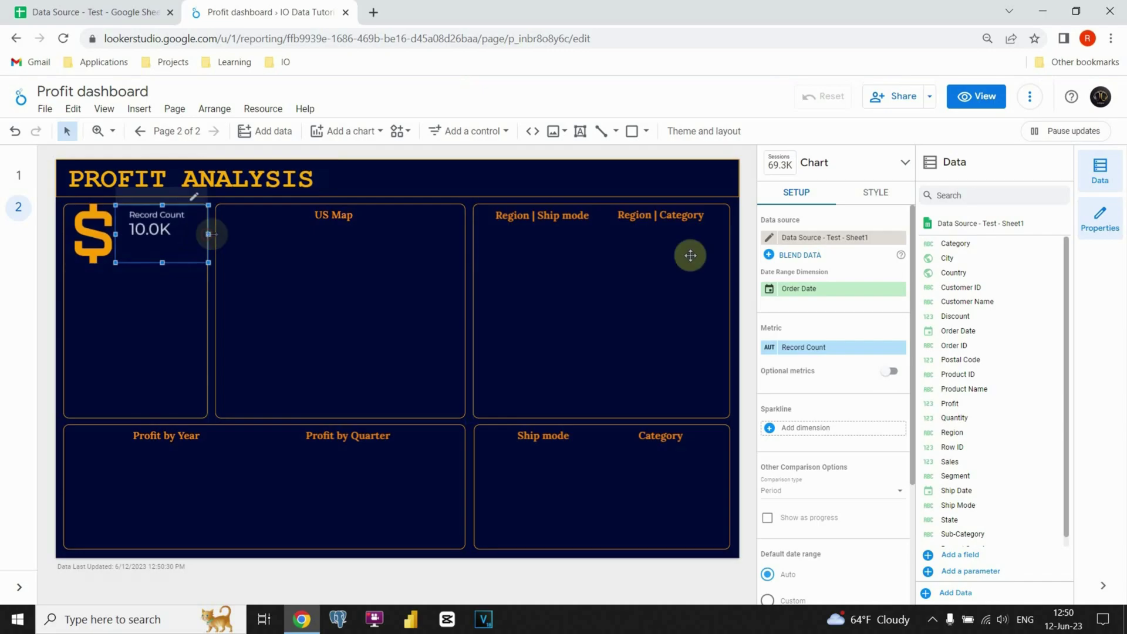
- Set the scorecard's labels to 48px Lora and shift the scorecard slightly closer to the dollar icon
{"action": "left_click", "coordinate": [864, 198]}
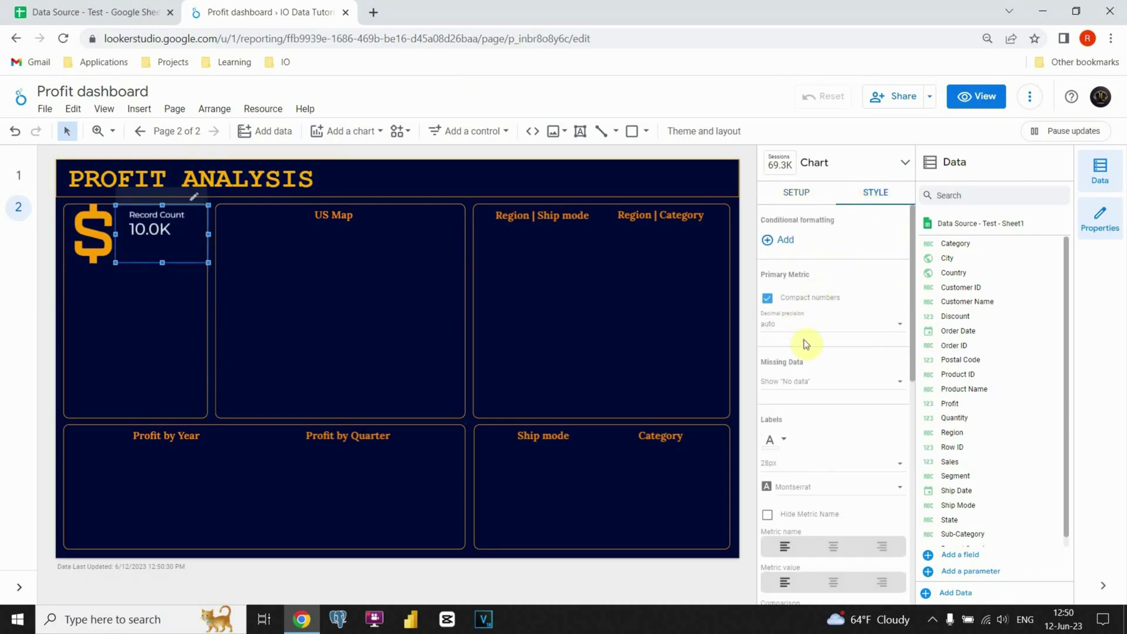
{"action": "scroll", "coordinate": [811, 340], "scroll_direction": "down", "scroll_amount": 1}
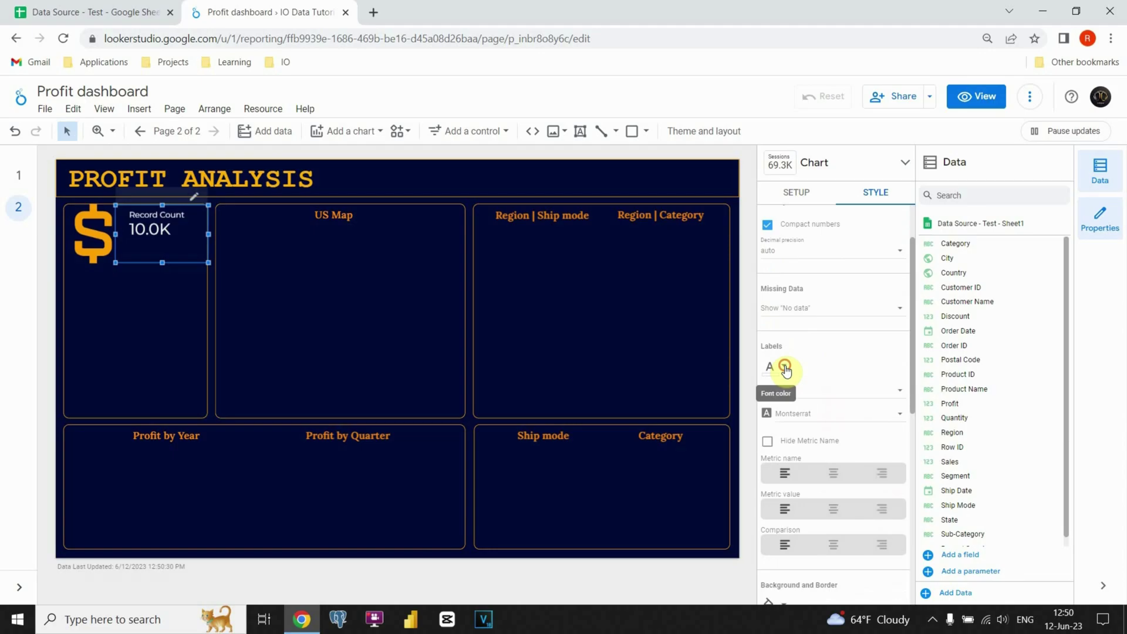
{"action": "left_click", "coordinate": [786, 368]}
{"action": "left_click", "coordinate": [789, 330]}
{"action": "scroll", "coordinate": [781, 330], "scroll_direction": "down", "scroll_amount": 1}
{"action": "left_click", "coordinate": [799, 344]}
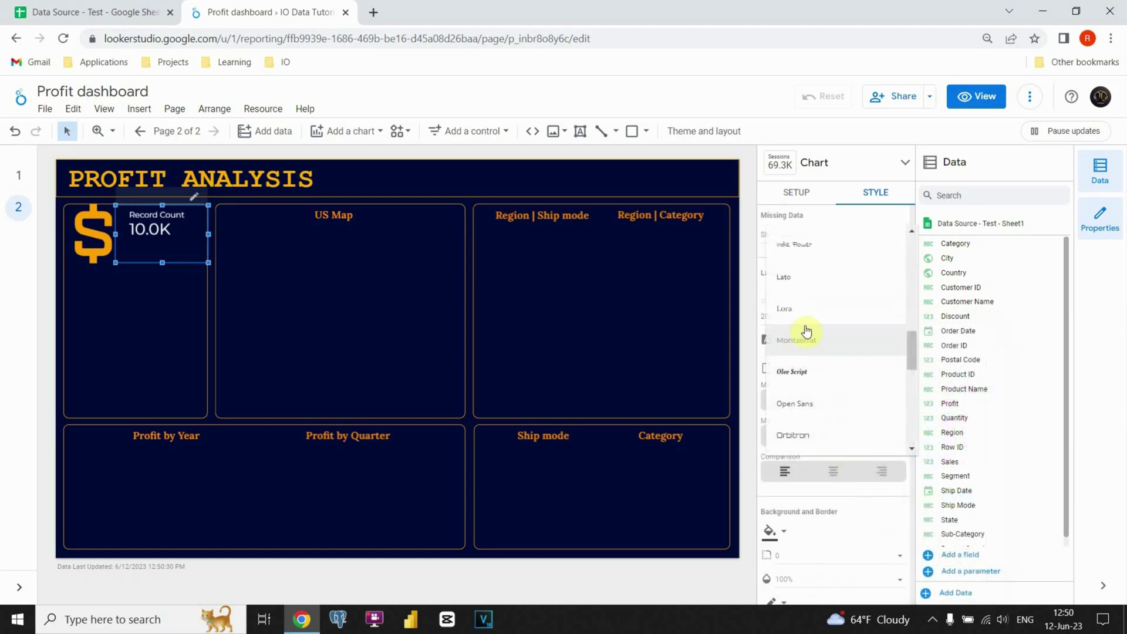
{"action": "left_click", "coordinate": [805, 309]}
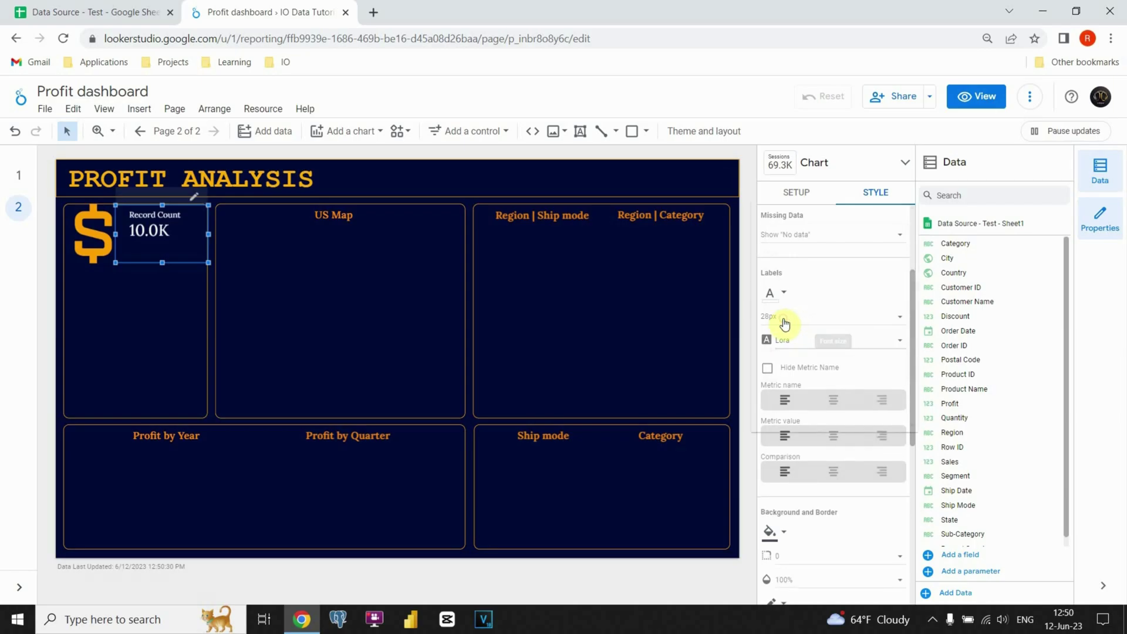
{"action": "left_click", "coordinate": [784, 323]}
{"action": "scroll", "coordinate": [783, 324], "scroll_direction": "down", "scroll_amount": 1}
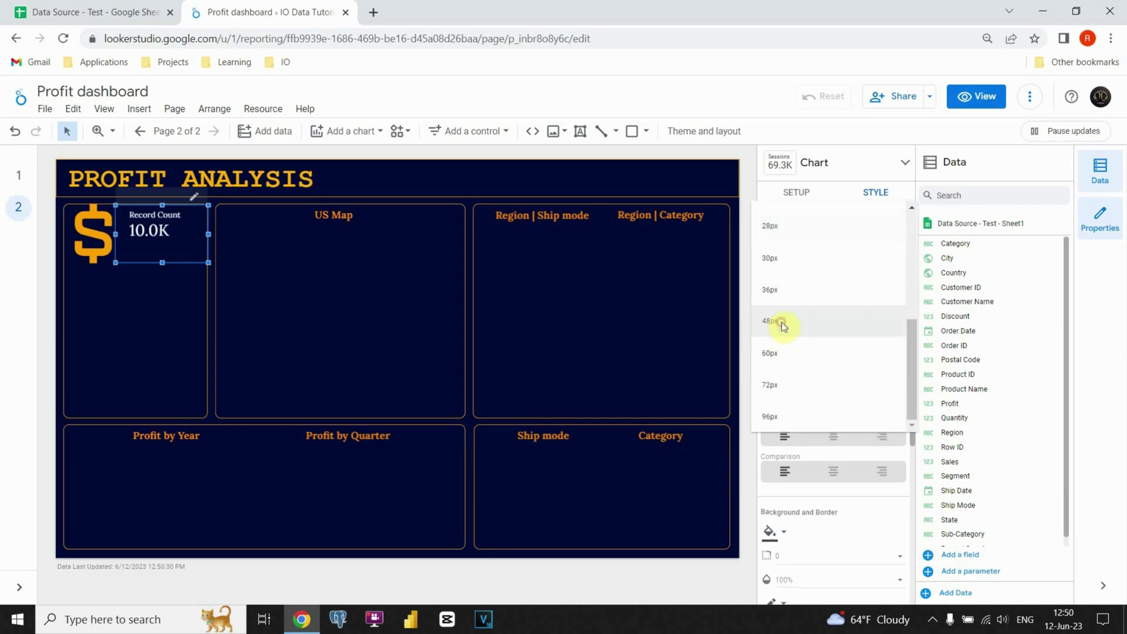
{"action": "left_click", "coordinate": [781, 326]}
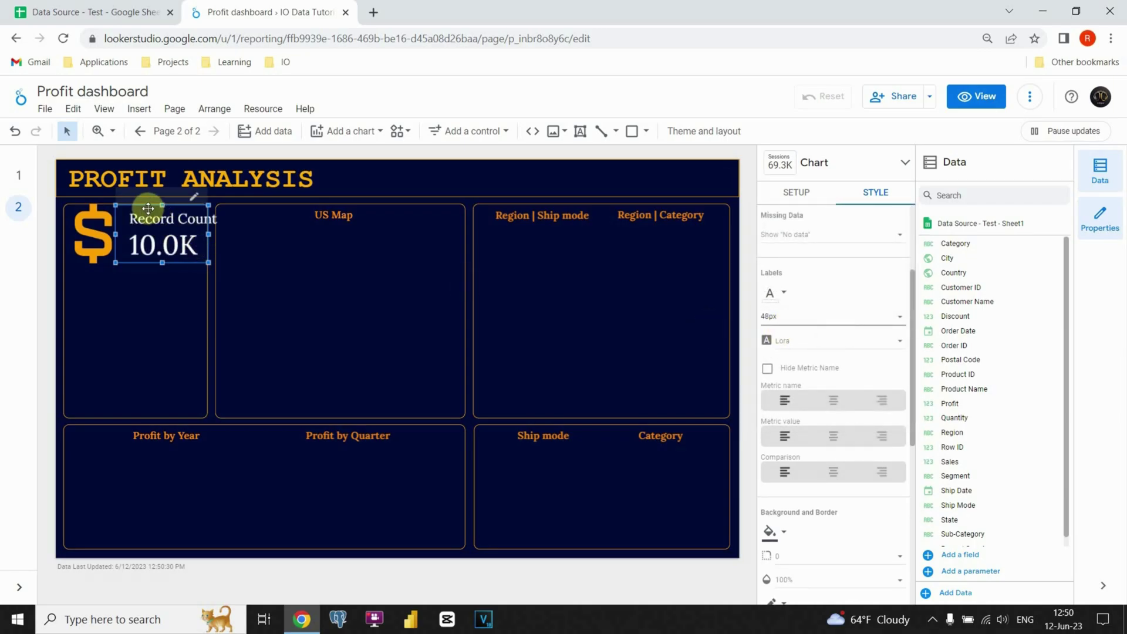
{"action": "left_click_drag", "start_coordinate": [146, 208], "coordinate": [144, 215]}
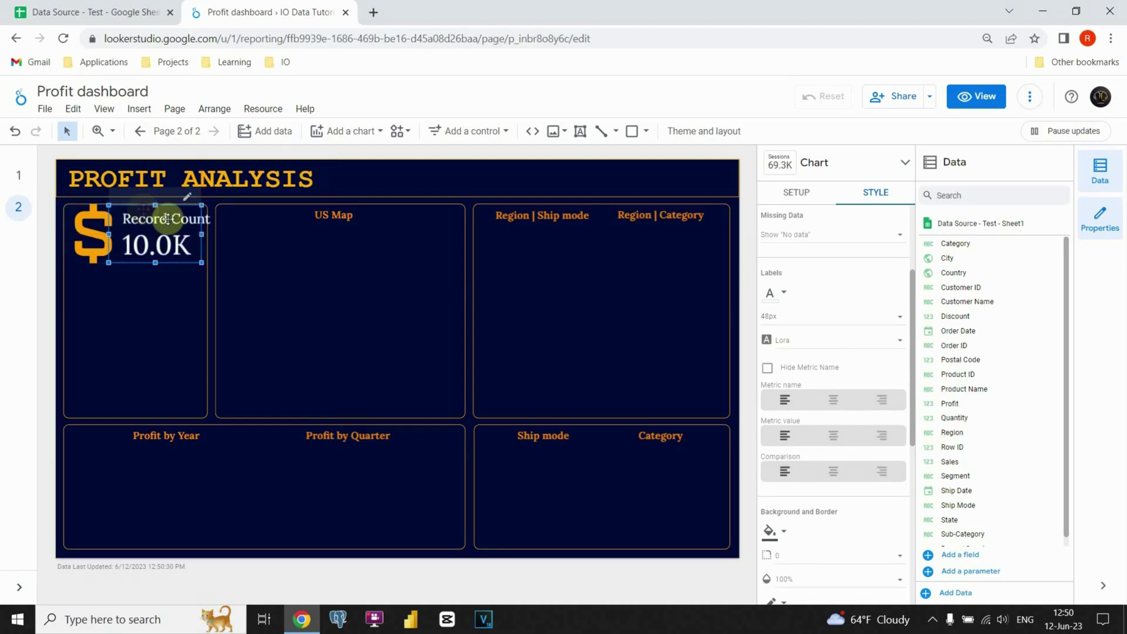
- Replace the scorecard's Record Count metric with Sales
{"action": "scroll", "coordinate": [822, 293], "scroll_direction": "up", "scroll_amount": 5}
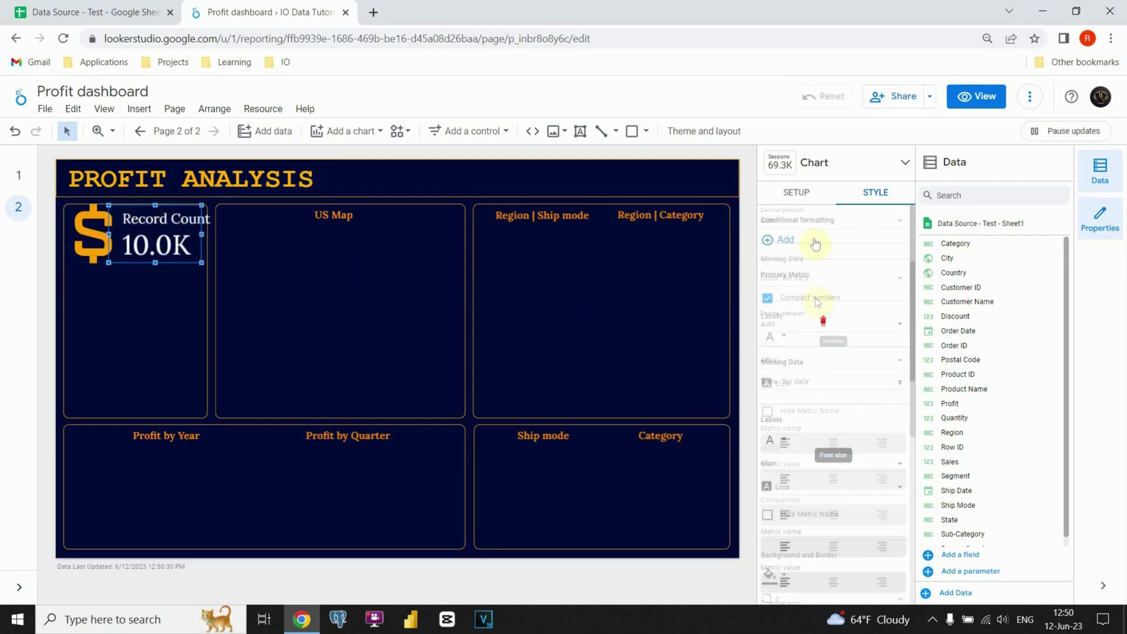
{"action": "left_click", "coordinate": [796, 192]}
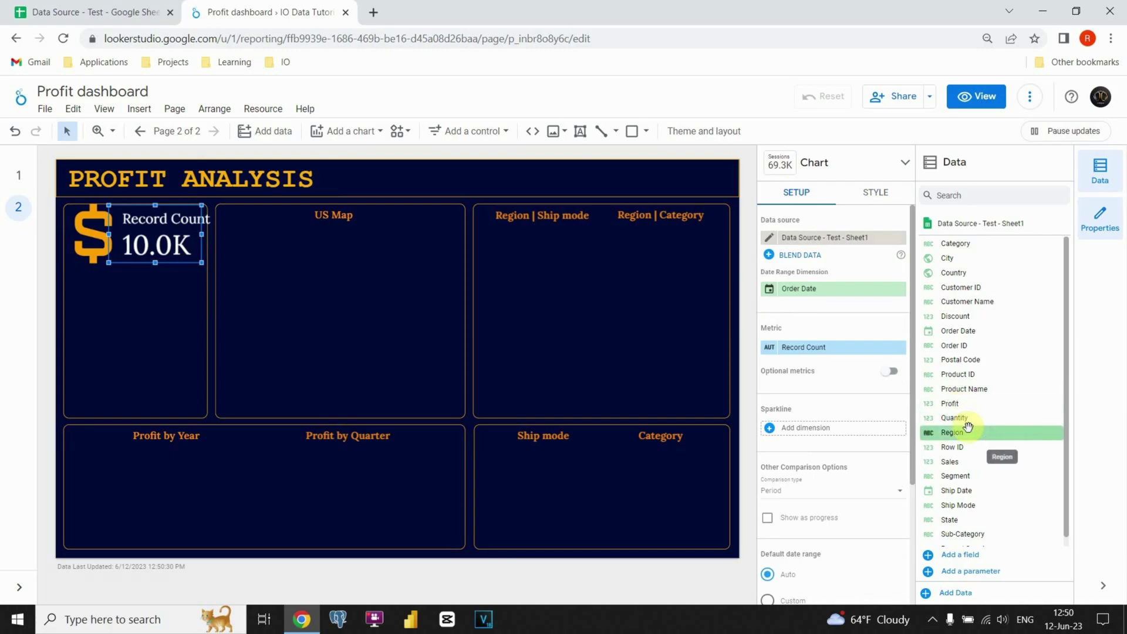
{"action": "scroll", "coordinate": [968, 427], "scroll_direction": "down", "scroll_amount": 1}
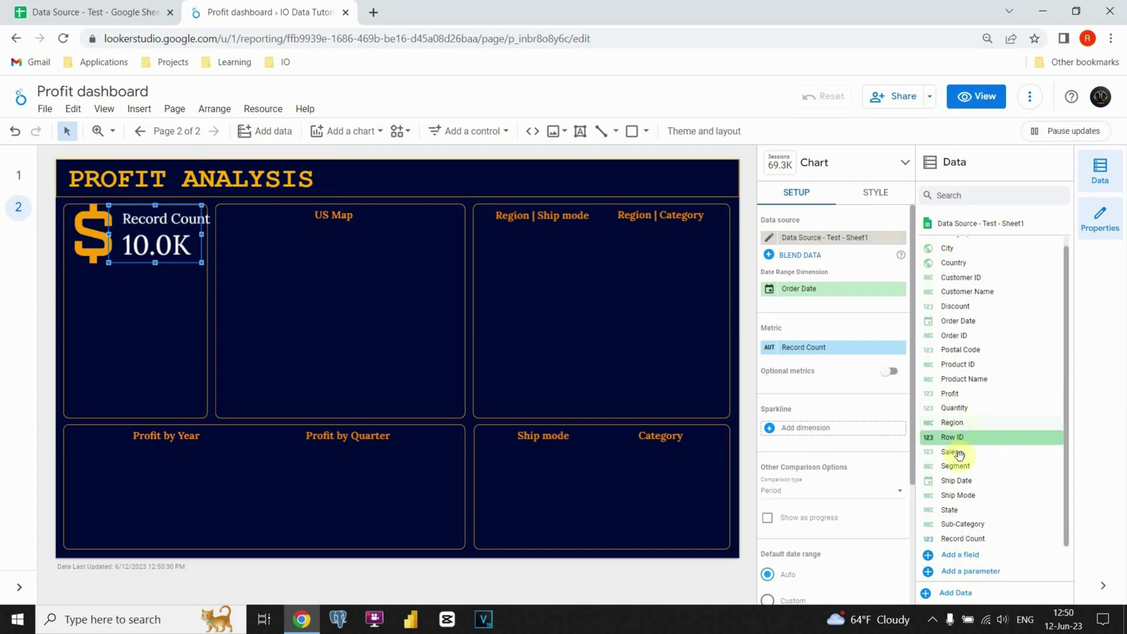
{"action": "left_click_drag", "start_coordinate": [963, 452], "coordinate": [809, 348]}
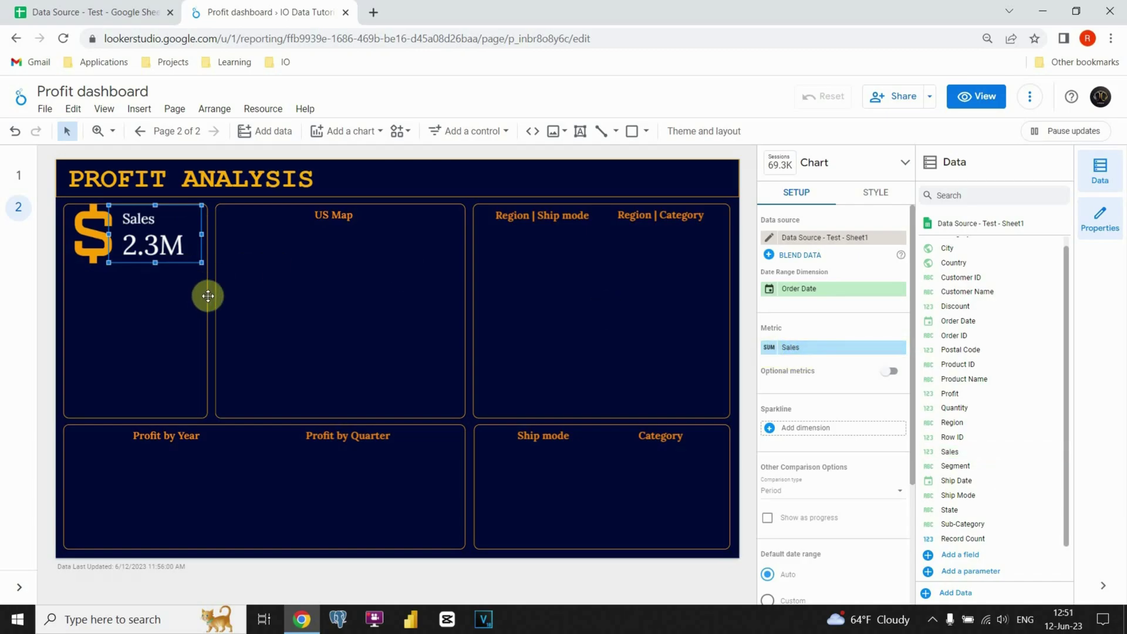
- Adjust the dollar icon's position so it lines up with the Sales scorecard
{"action": "left_click", "coordinate": [97, 235]}
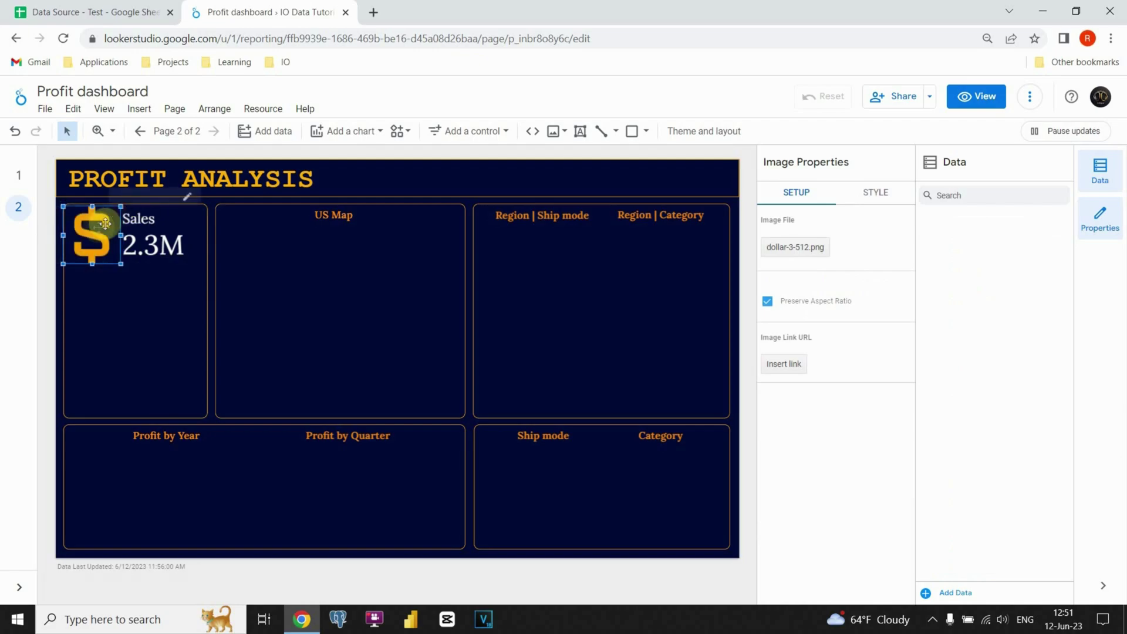
{"action": "left_click", "coordinate": [210, 223]}
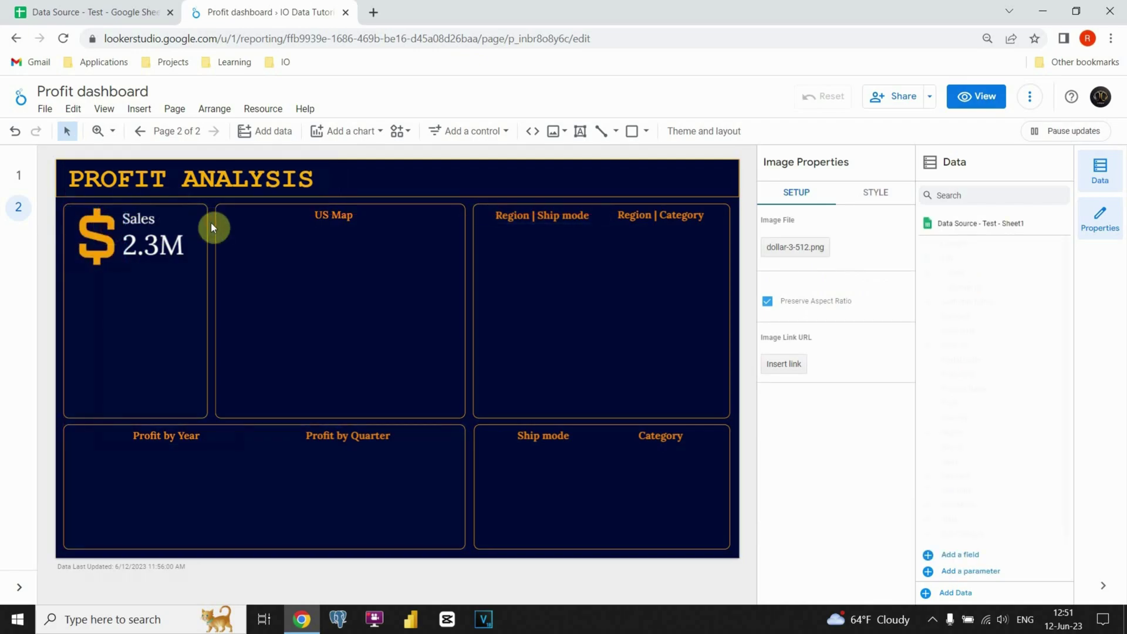
{"action": "left_click_drag", "start_coordinate": [93, 229], "coordinate": [87, 225]}
{"action": "left_click", "coordinate": [213, 259]}
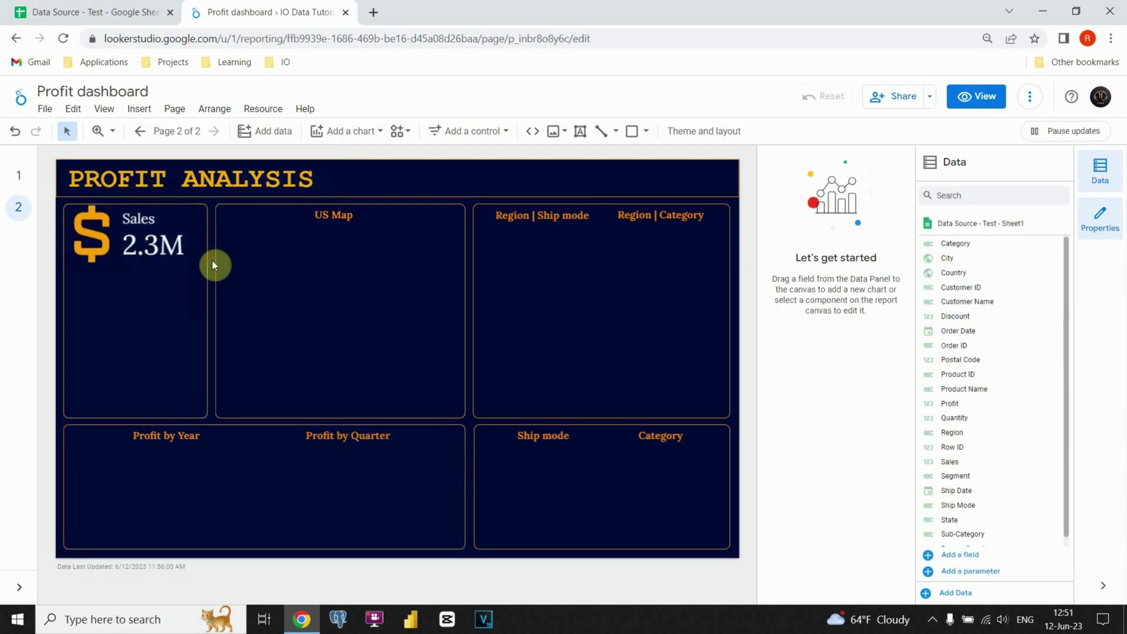
- Copy the Profit, Quantity and # of States scorecards with their icons from page 1 into page 2
{"action": "left_click", "coordinate": [21, 178]}
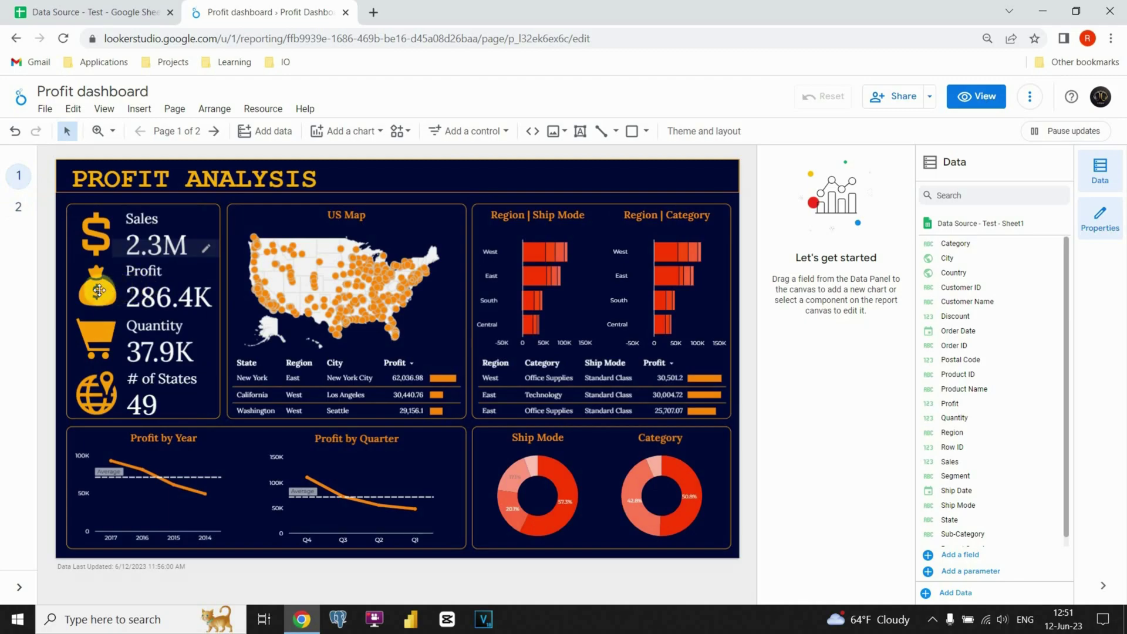
{"action": "left_click", "coordinate": [99, 290]}
{"action": "left_click", "coordinate": [176, 297], "text": "shift"}
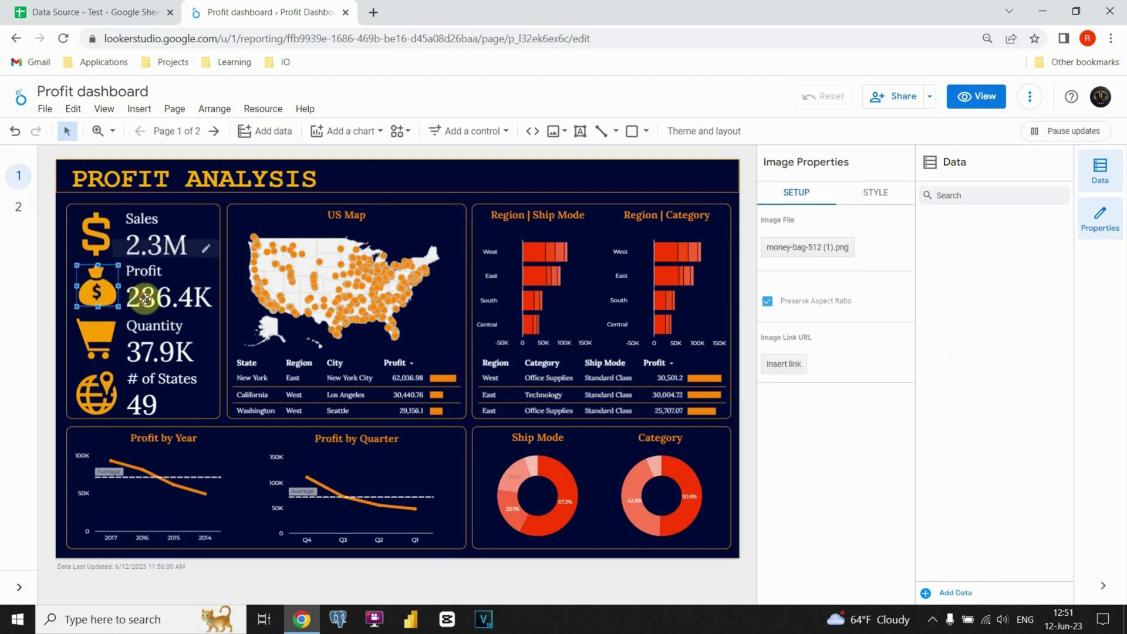
{"action": "left_click", "coordinate": [122, 322], "text": "shift"}
{"action": "left_click", "coordinate": [97, 392], "text": "shift"}
{"action": "left_click", "coordinate": [146, 401], "text": "shift"}
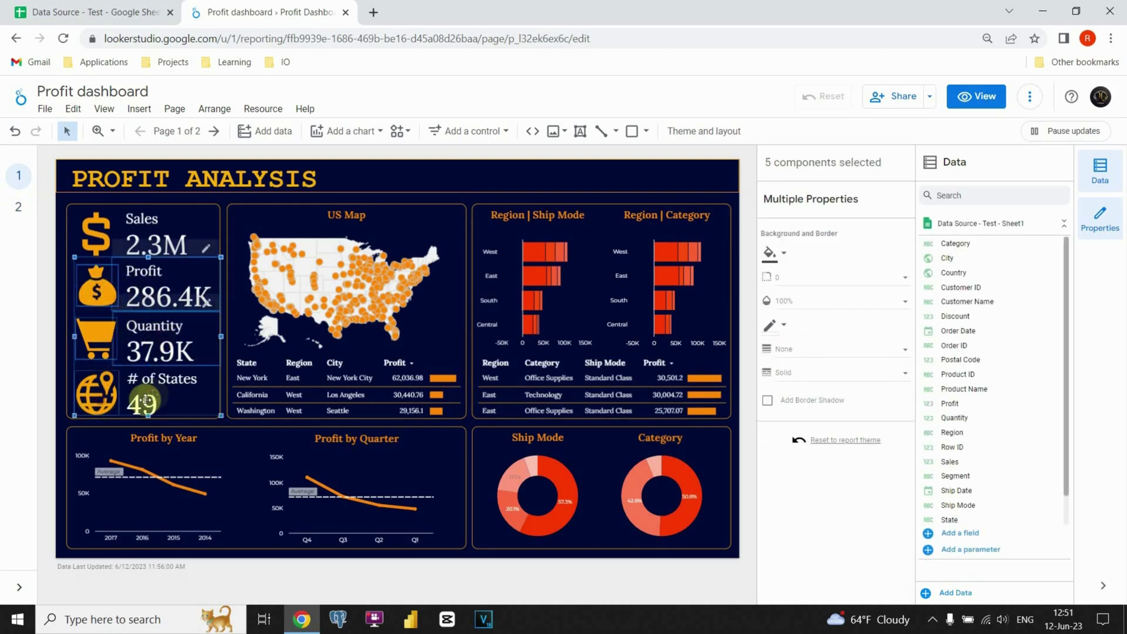
{"action": "left_click", "coordinate": [164, 352], "text": "shift"}
{"action": "left_click", "coordinate": [21, 213]}
{"action": "key", "text": "ctrl+v"}
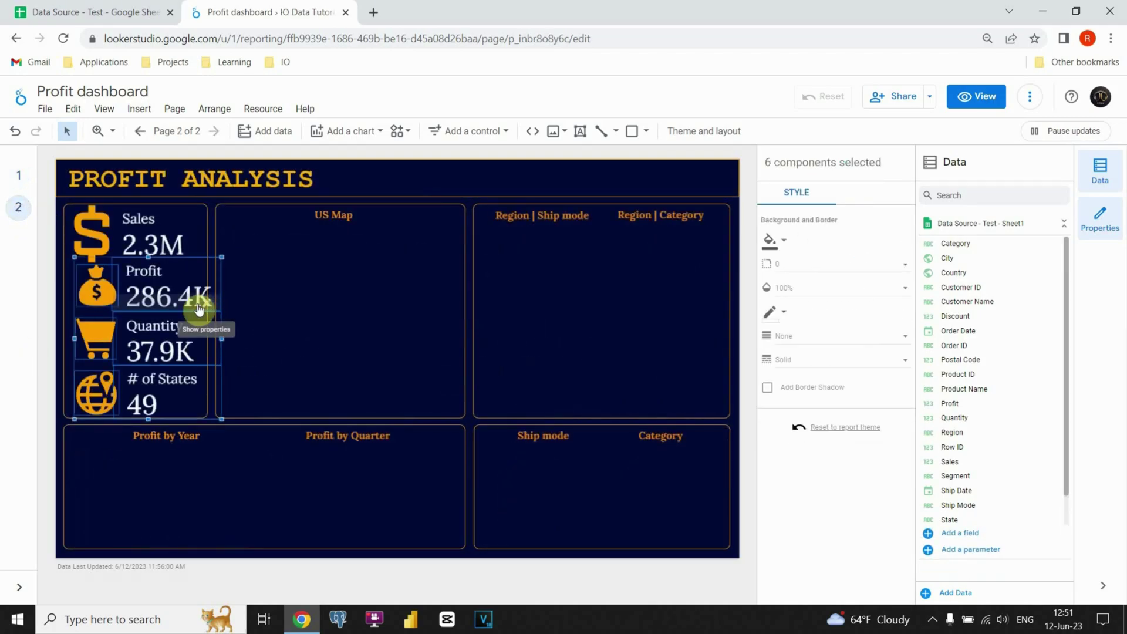
- Move the pasted Profit, Quantity and # of States scorecards with their icons together so they fit inside the scorecard panel
{"action": "left_click", "coordinate": [221, 272]}
{"action": "key", "text": "ctrl+z"}
{"action": "left_click", "coordinate": [199, 287]}
{"action": "left_click", "coordinate": [97, 294], "text": "shift"}
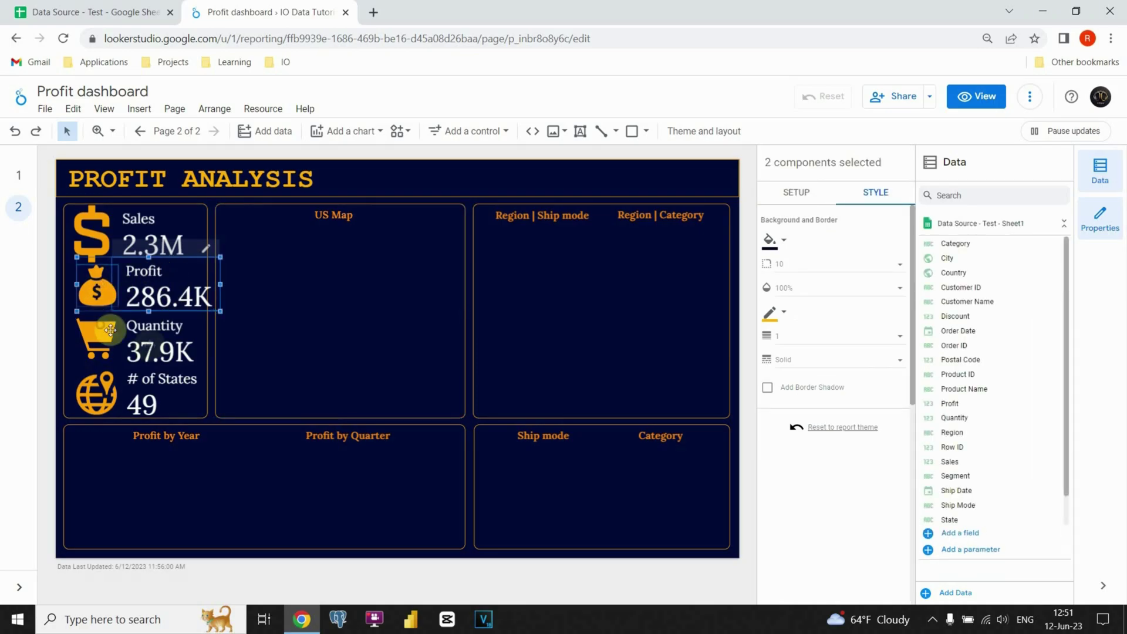
{"action": "left_click", "coordinate": [98, 332], "text": "shift"}
{"action": "left_click", "coordinate": [168, 346], "text": "shift"}
{"action": "left_click", "coordinate": [100, 391], "text": "shift"}
{"action": "left_click", "coordinate": [172, 387], "text": "shift"}
{"action": "left_click_drag", "start_coordinate": [214, 415], "coordinate": [205, 418]}
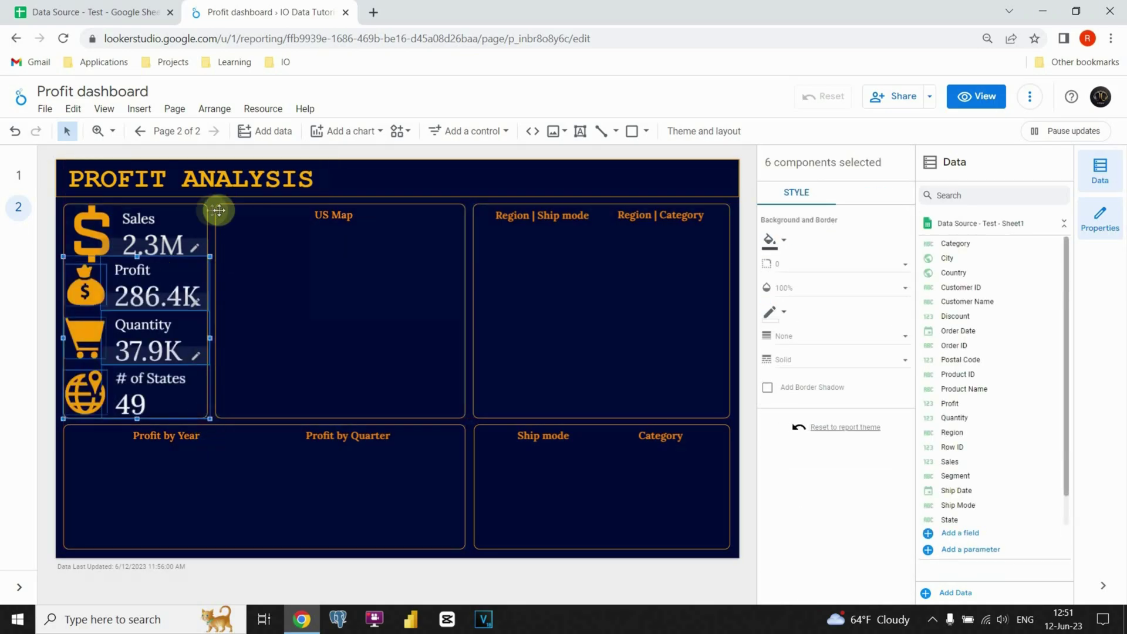
{"action": "left_click", "coordinate": [212, 206]}
- Shift the dollar icon and the Sales scorecard to line up with the icons and scorecards below them
{"action": "left_click", "coordinate": [91, 238]}
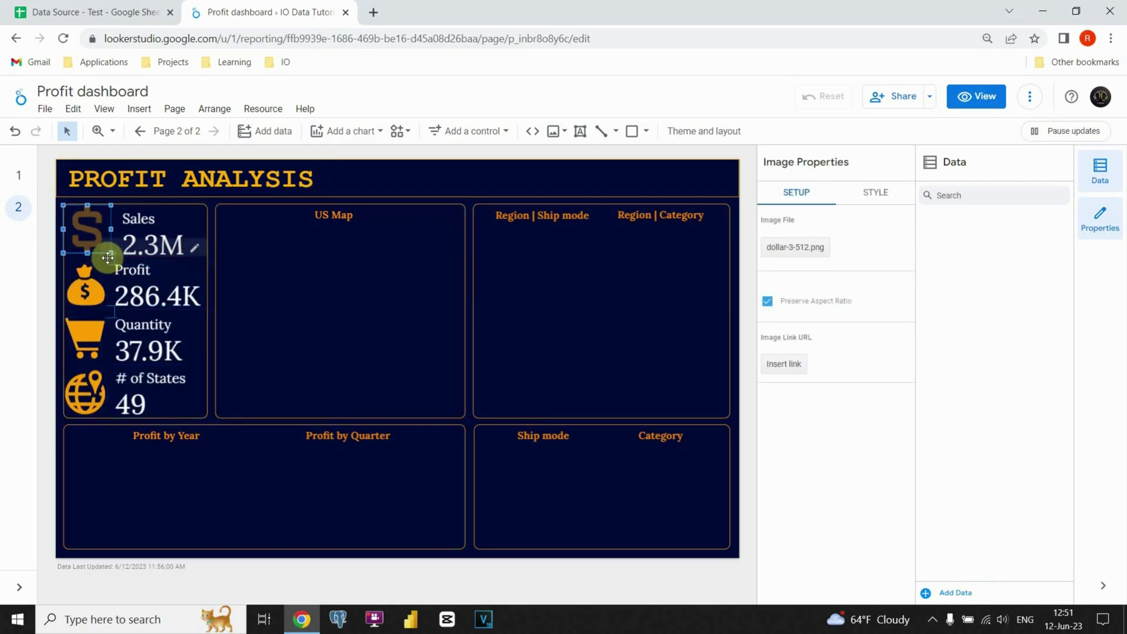
{"action": "left_click_drag", "start_coordinate": [91, 233], "coordinate": [90, 231]}
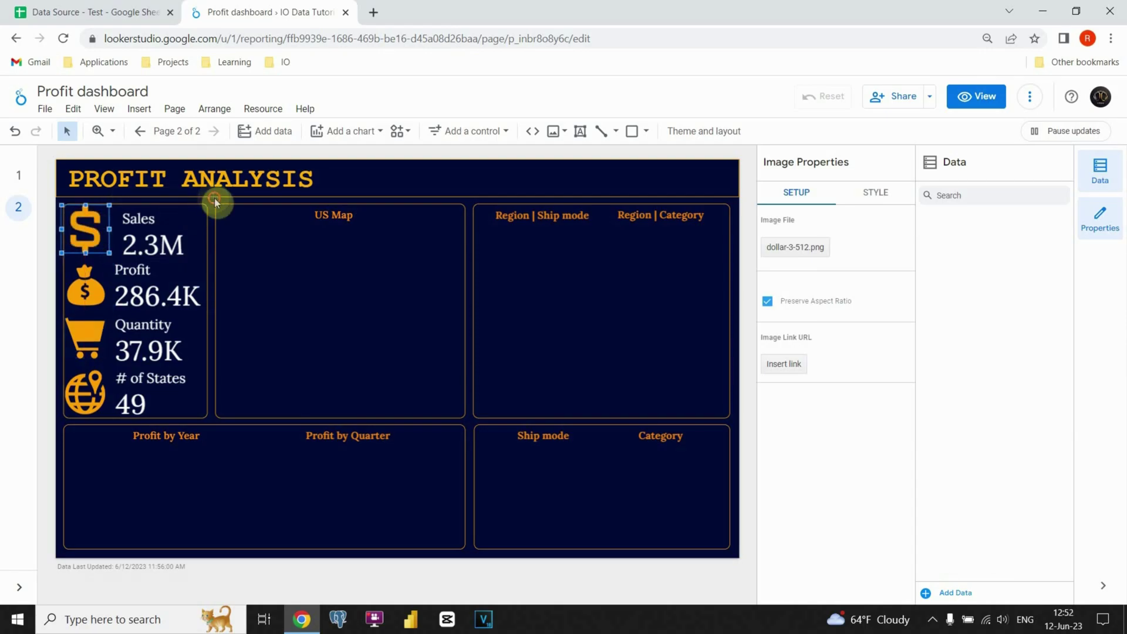
{"action": "left_click", "coordinate": [221, 194]}
{"action": "left_click", "coordinate": [115, 225]}
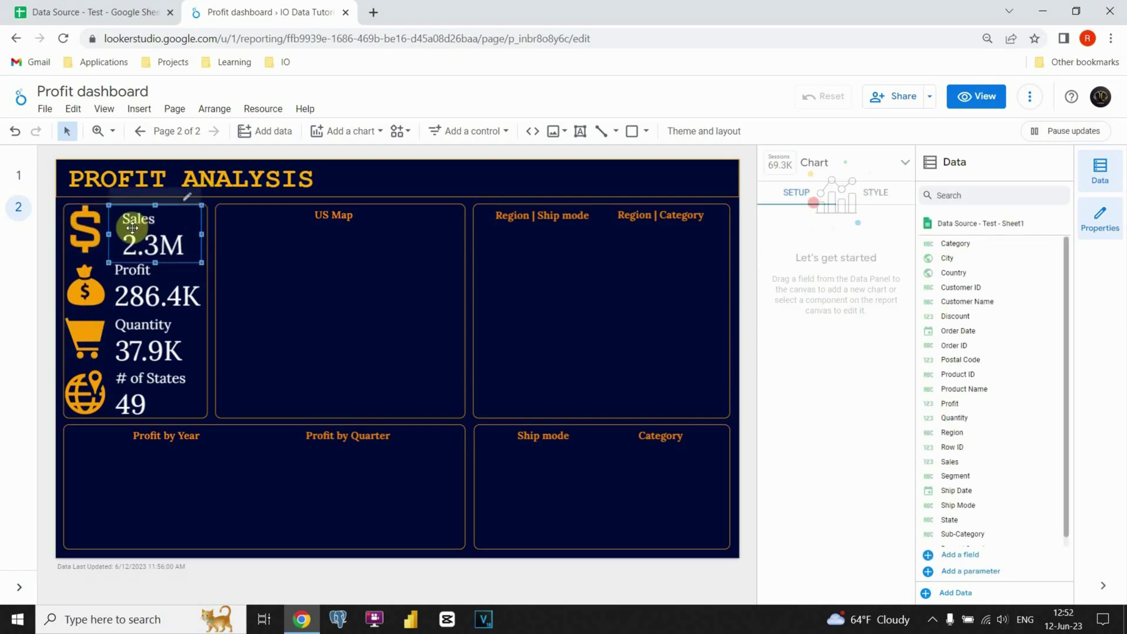
{"action": "left_click", "coordinate": [855, 192]}
{"action": "scroll", "coordinate": [816, 505], "scroll_direction": "down", "scroll_amount": 5}
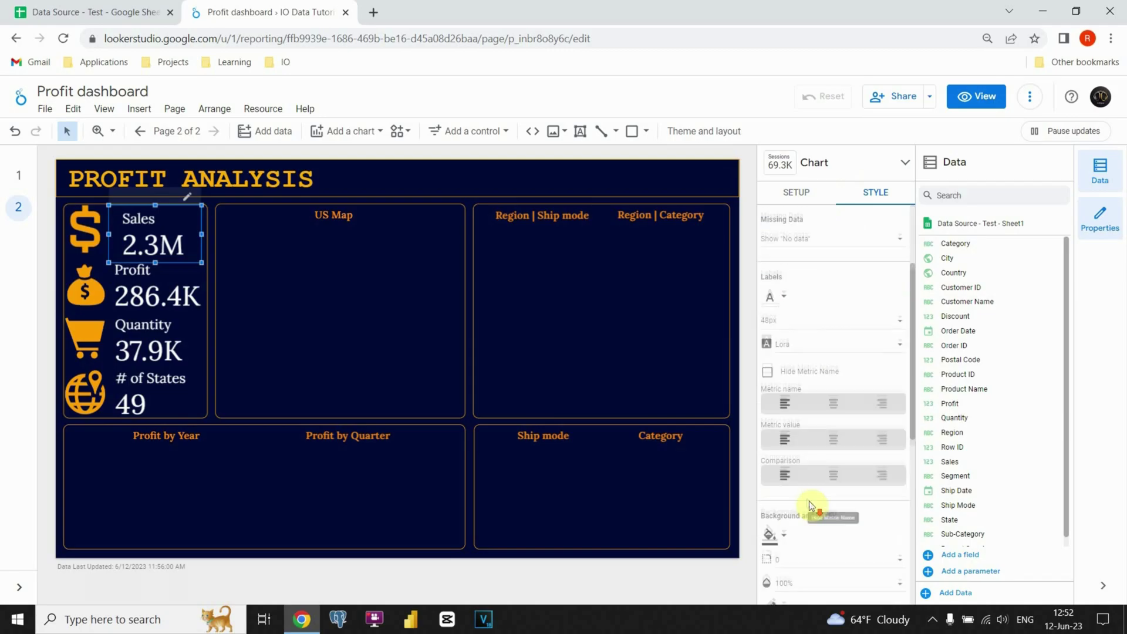
{"action": "left_click_drag", "start_coordinate": [160, 223], "coordinate": [151, 221]}
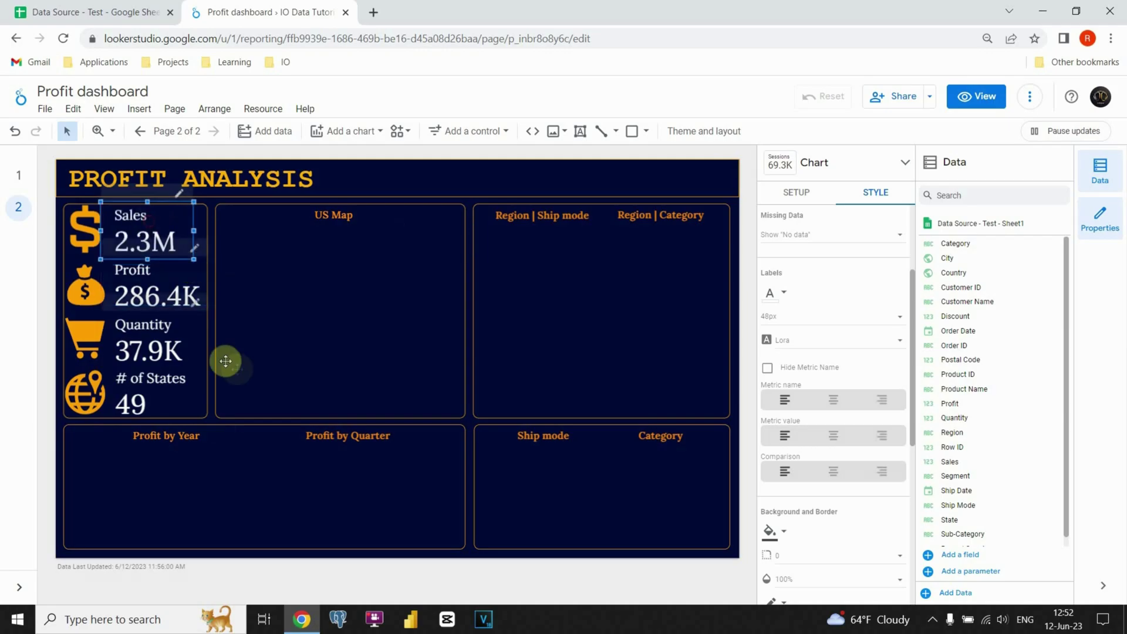
{"action": "left_click", "coordinate": [210, 362]}
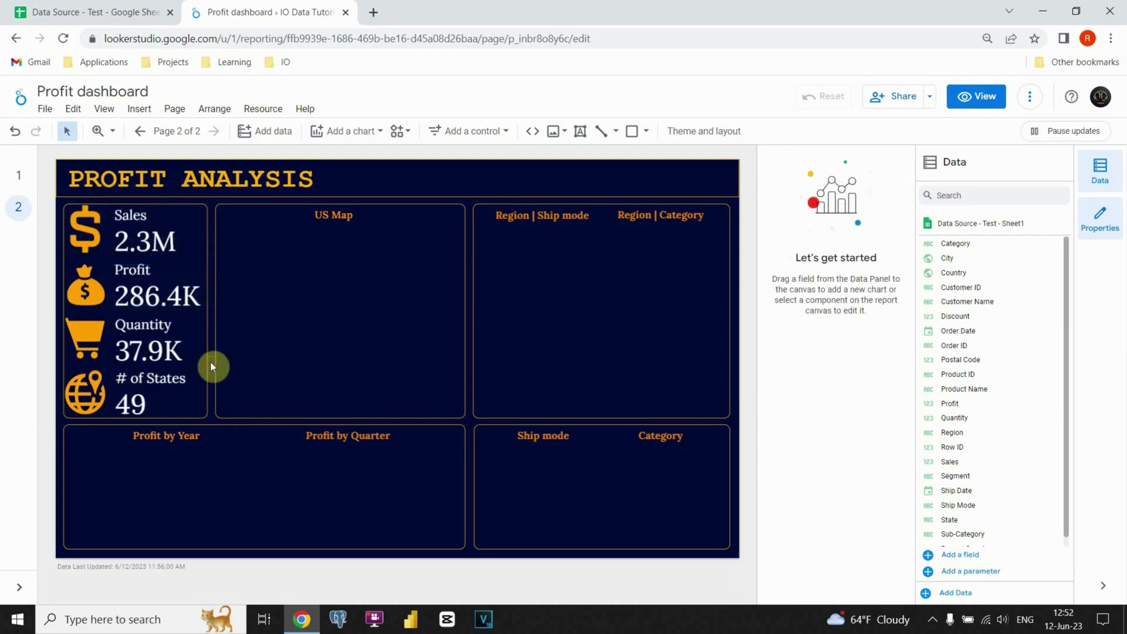
- Insert a geo chart under the US Map title and resize it to the panel's width
{"action": "left_click", "coordinate": [363, 129]}
{"action": "scroll", "coordinate": [376, 304], "scroll_direction": "down", "scroll_amount": 2}
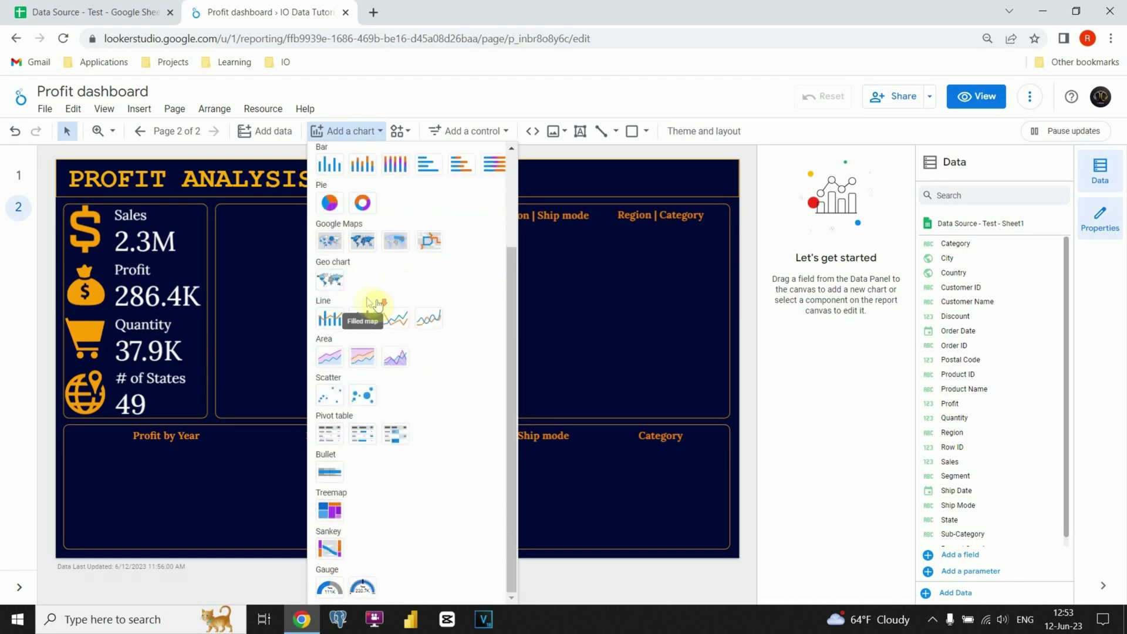
{"action": "left_click", "coordinate": [327, 281]}
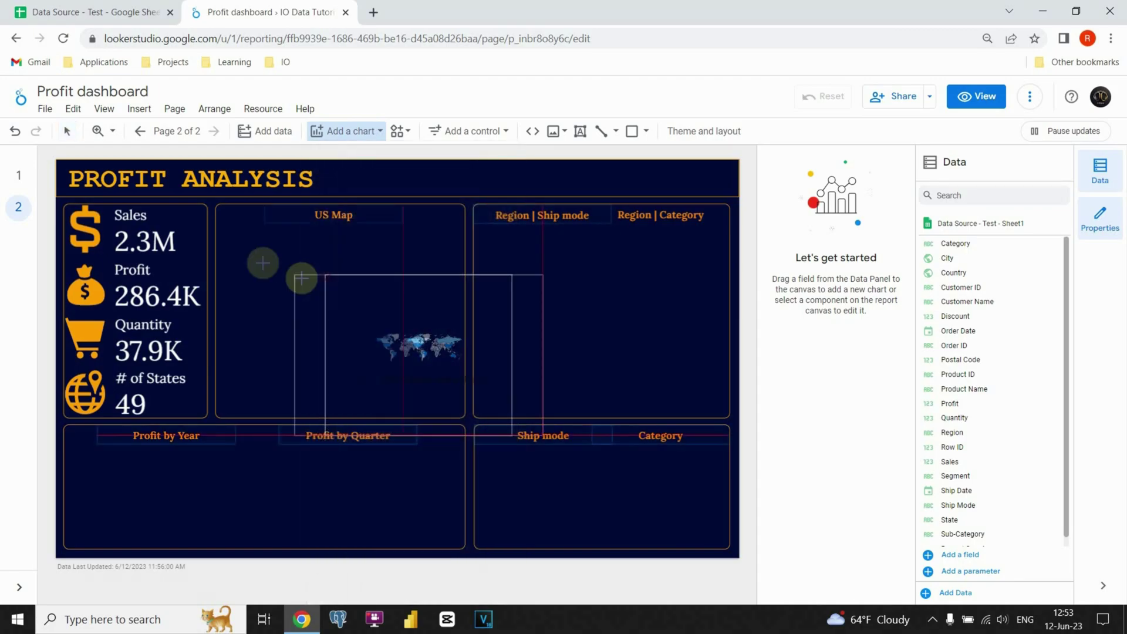
{"action": "left_click", "coordinate": [216, 222]}
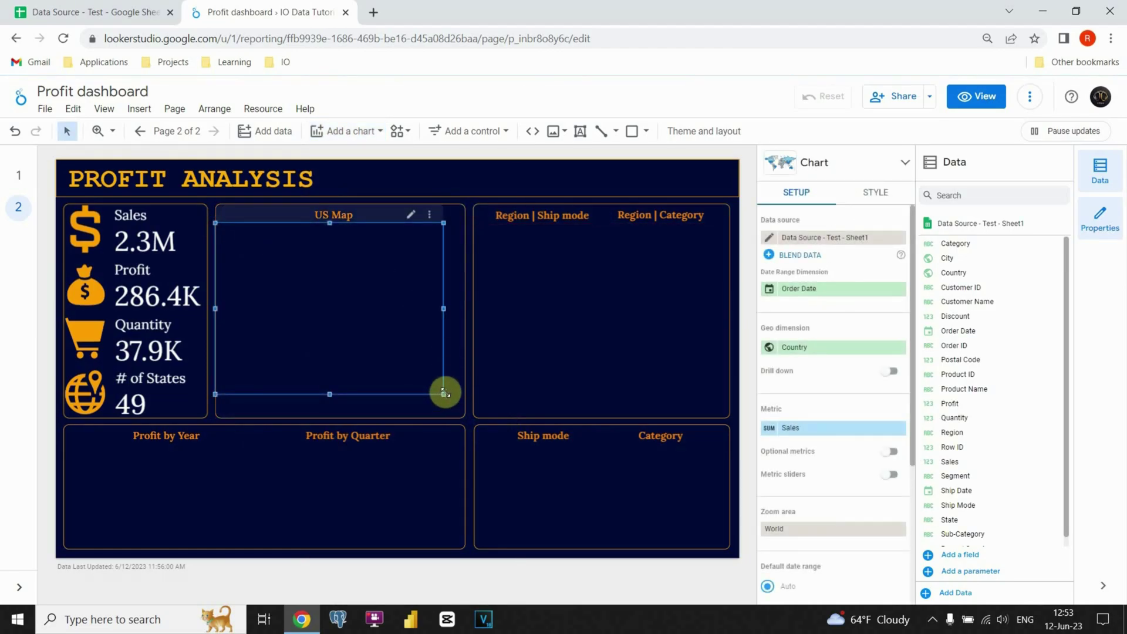
{"action": "left_click_drag", "start_coordinate": [444, 394], "coordinate": [465, 367]}
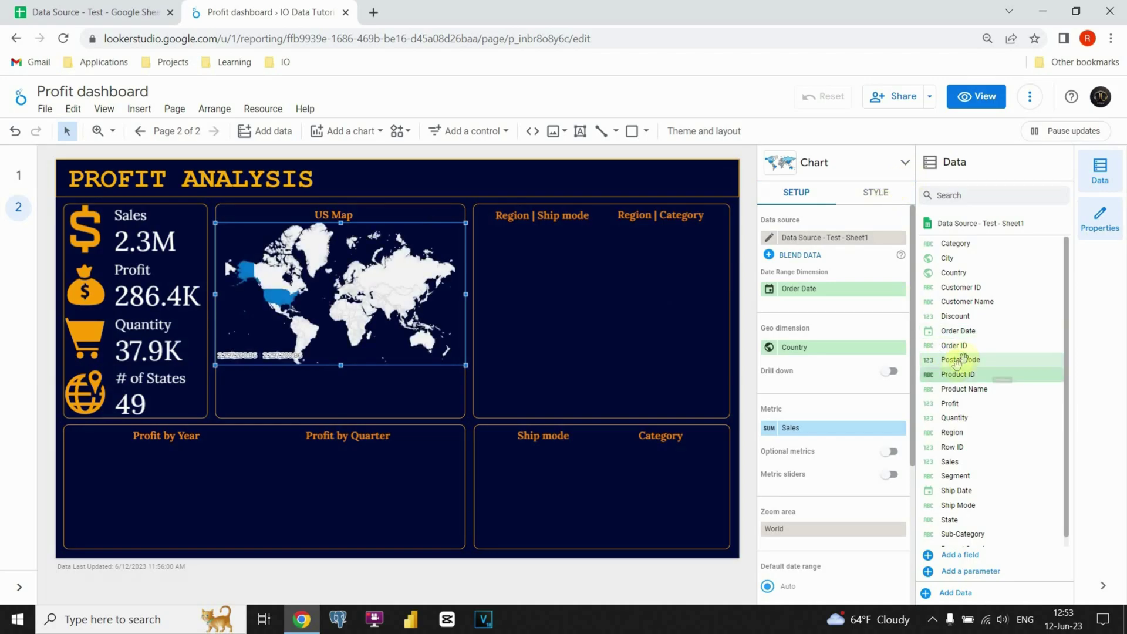
- Set the geo chart's dimension to City and its metric to Profit
{"action": "left_click_drag", "start_coordinate": [948, 259], "coordinate": [796, 429]}
{"action": "left_click", "coordinate": [403, 321]}
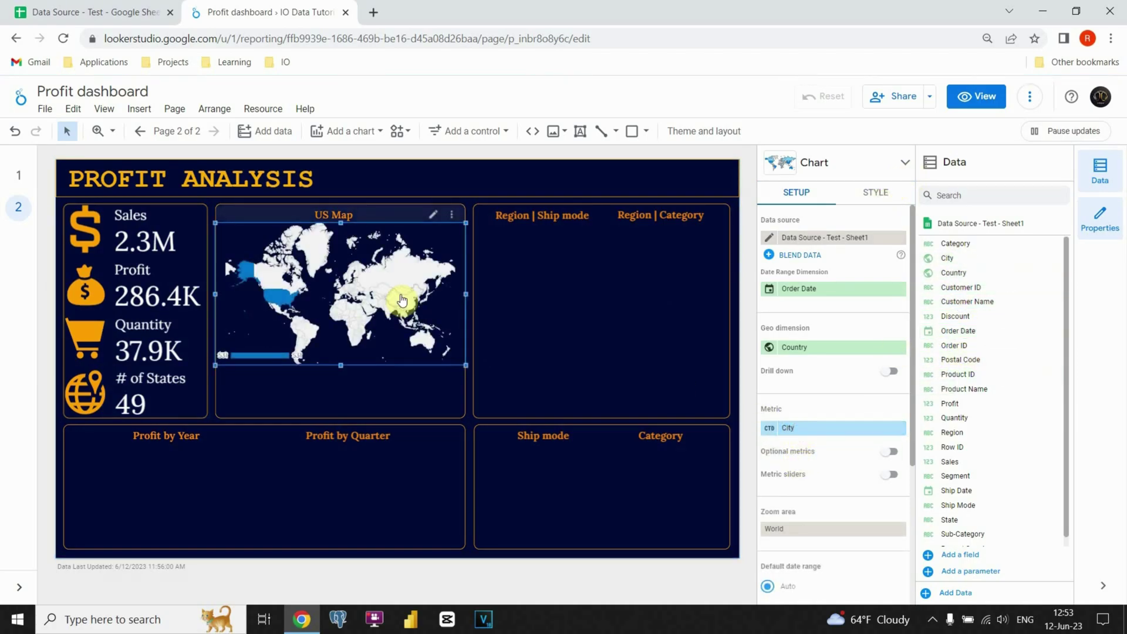
{"action": "left_click_drag", "start_coordinate": [947, 258], "coordinate": [788, 351]}
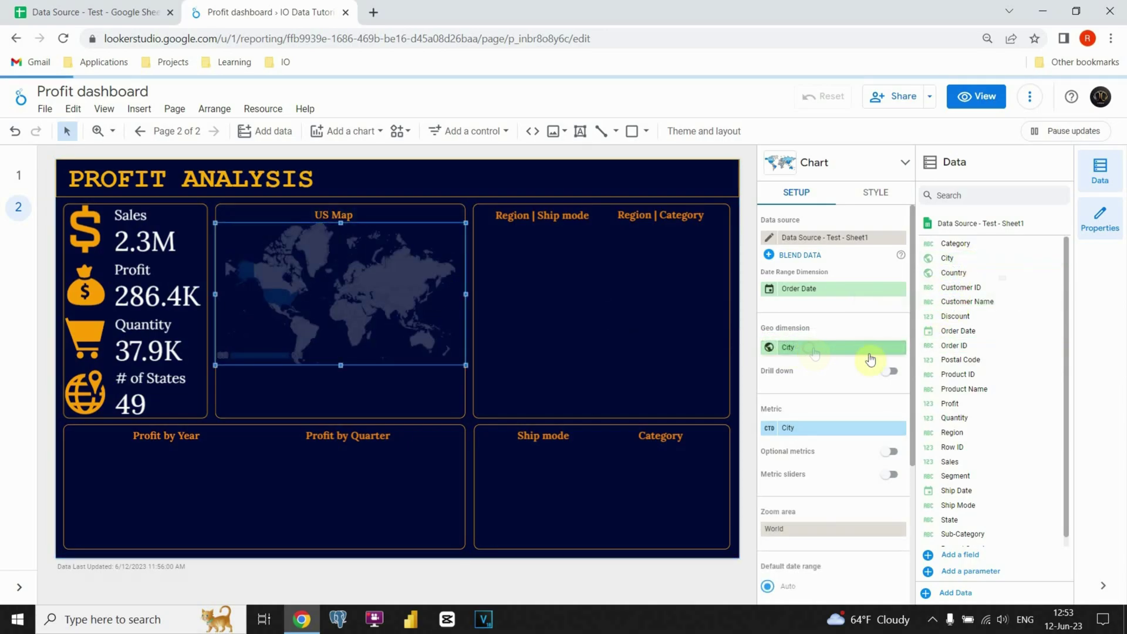
{"action": "left_click_drag", "start_coordinate": [964, 461], "coordinate": [808, 433]}
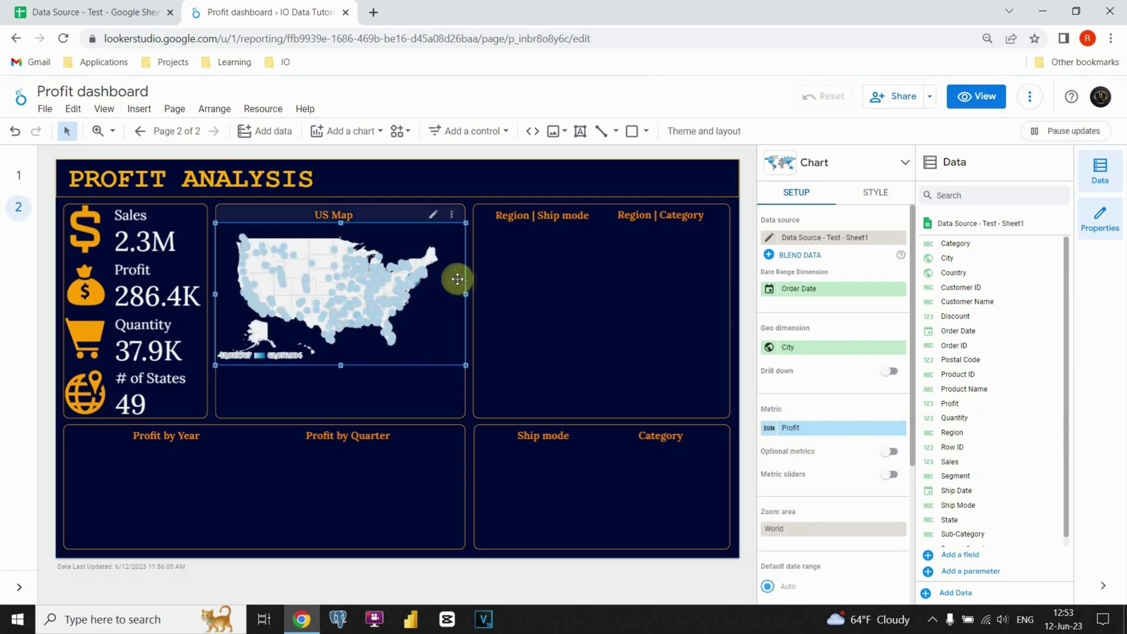
- Hide the map's legend and set its maximum, middle and minimum value colors to orange
{"action": "left_click", "coordinate": [876, 193]}
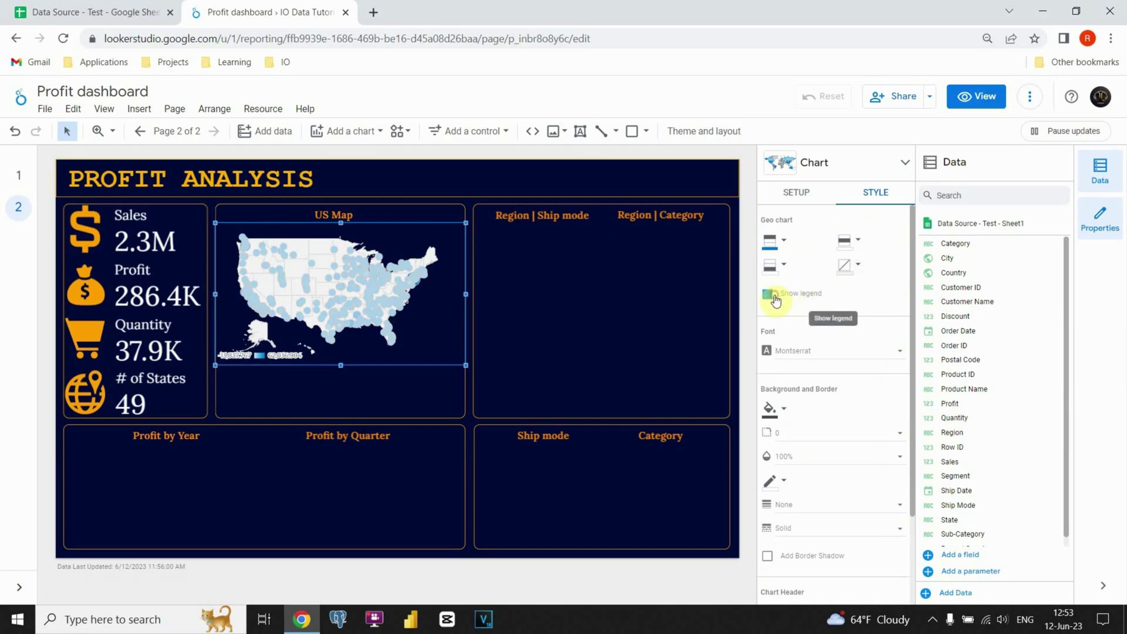
{"action": "left_click", "coordinate": [775, 297]}
{"action": "left_click", "coordinate": [783, 242]}
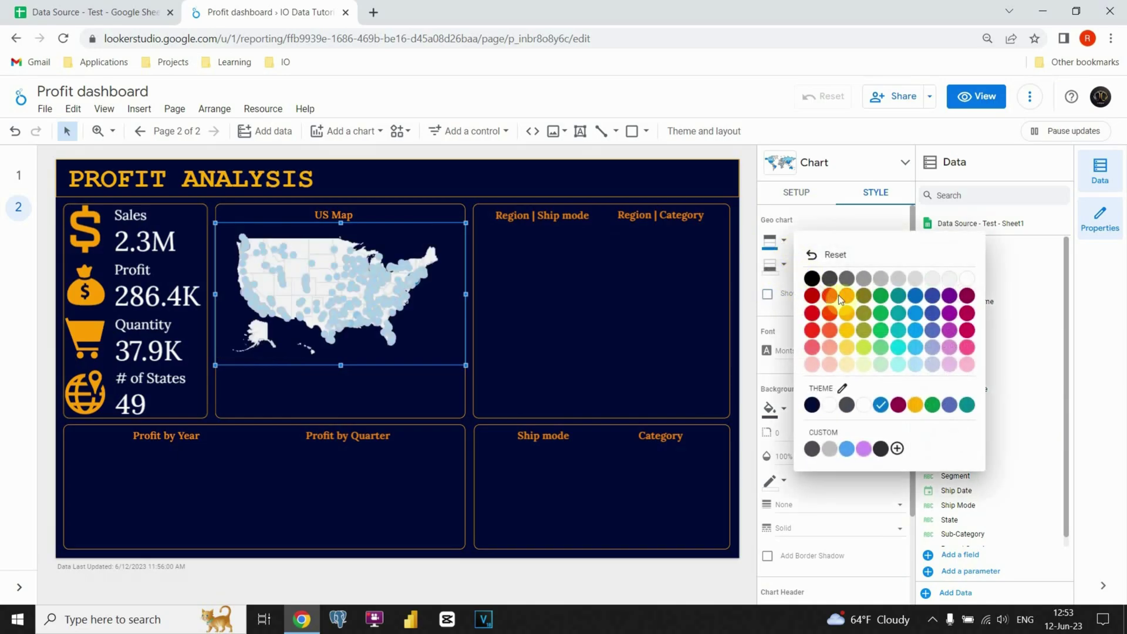
{"action": "left_click", "coordinate": [840, 298]}
{"action": "left_click", "coordinate": [787, 268]}
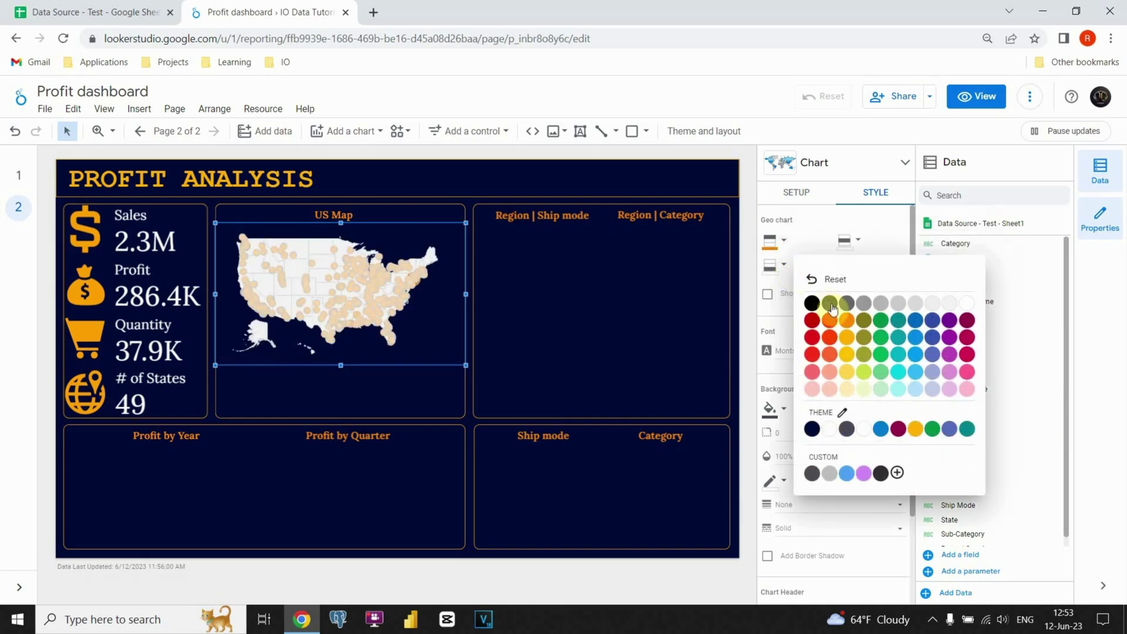
{"action": "left_click", "coordinate": [846, 322]}
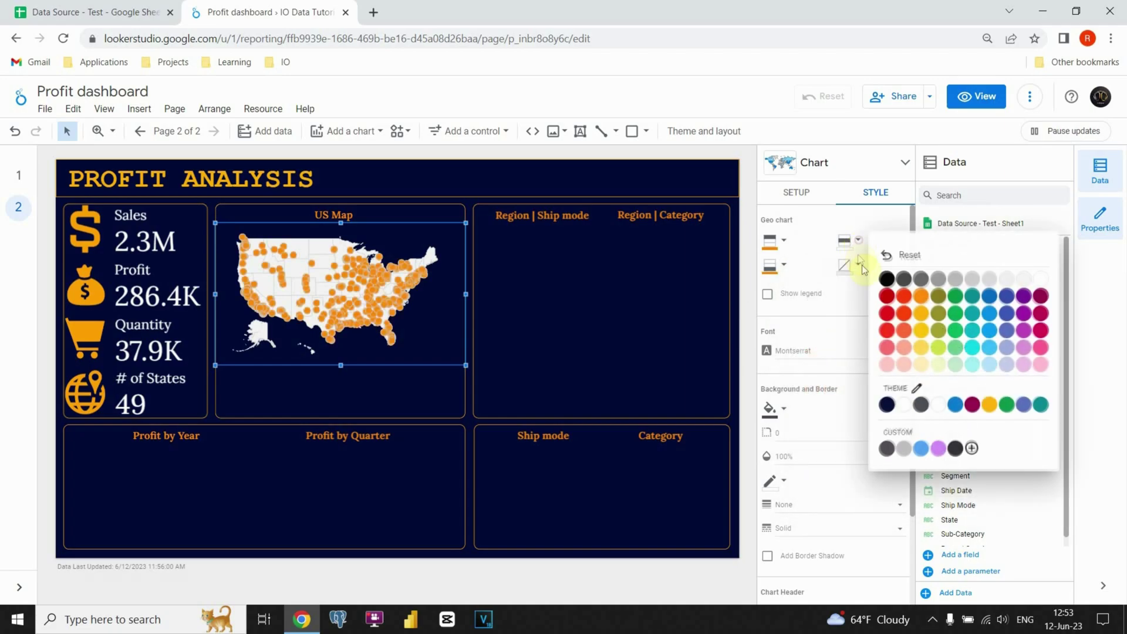
{"action": "left_click", "coordinate": [924, 294]}
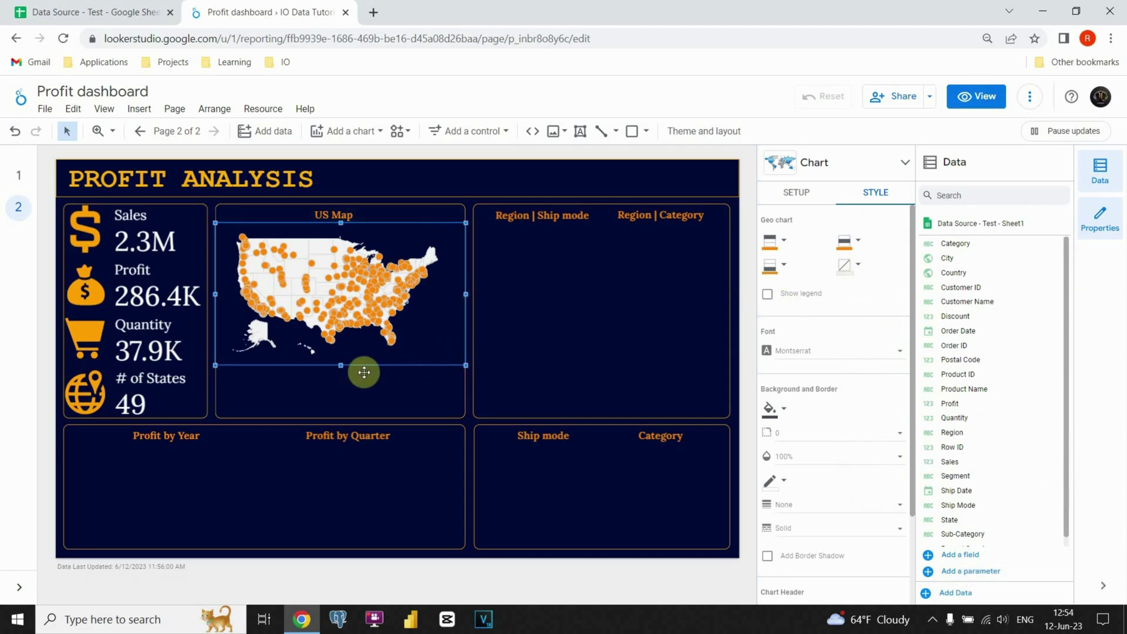
- Shorten the map and insert a table with bars, sized to fit the space beneath it in the US Map panel
{"action": "left_click_drag", "start_coordinate": [338, 366], "coordinate": [341, 349]}
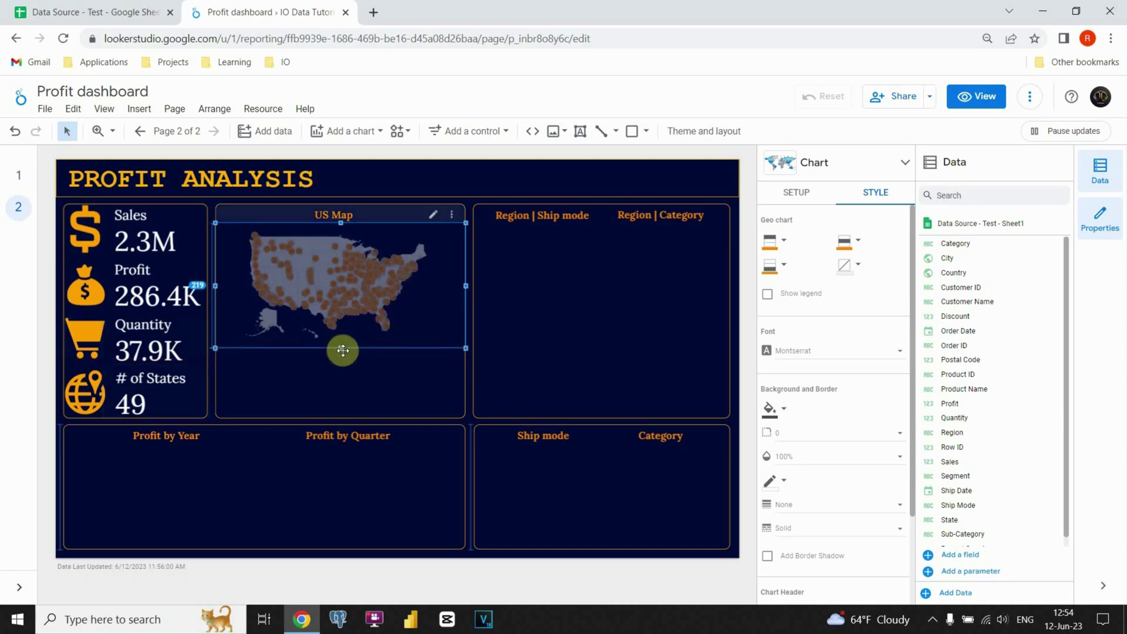
{"action": "left_click", "coordinate": [467, 375]}
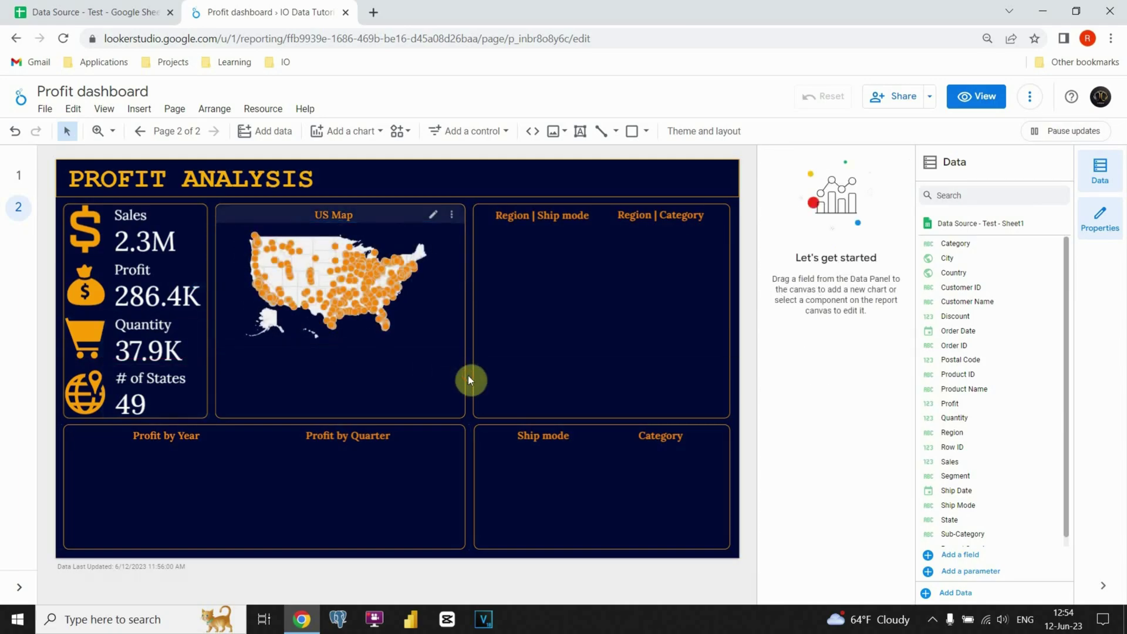
{"action": "left_click", "coordinate": [353, 136]}
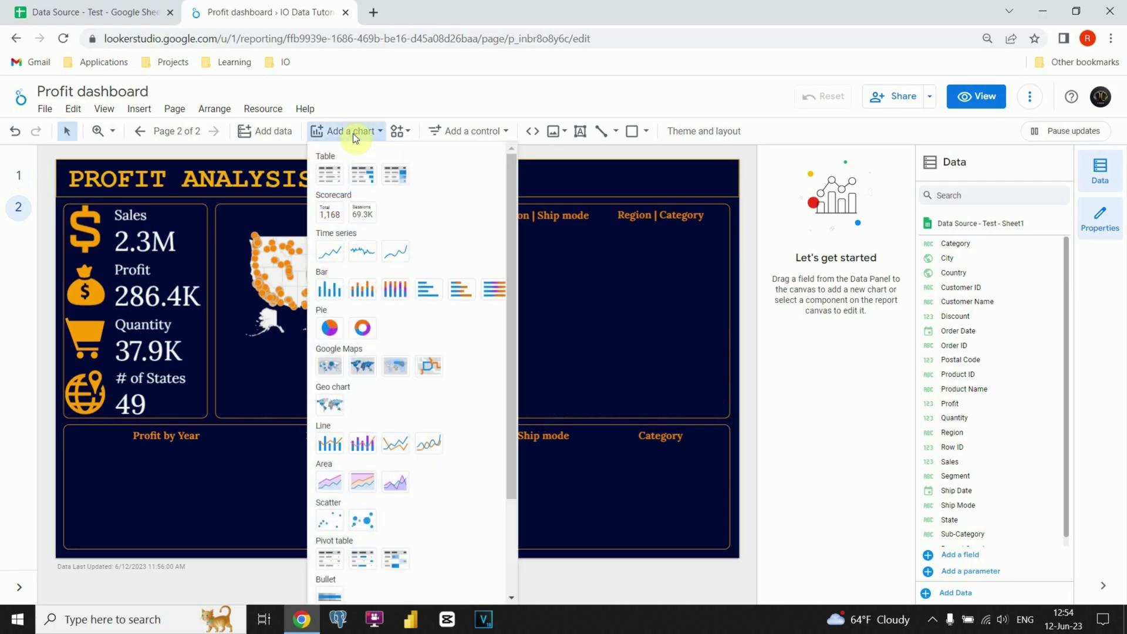
{"action": "left_click", "coordinate": [360, 175]}
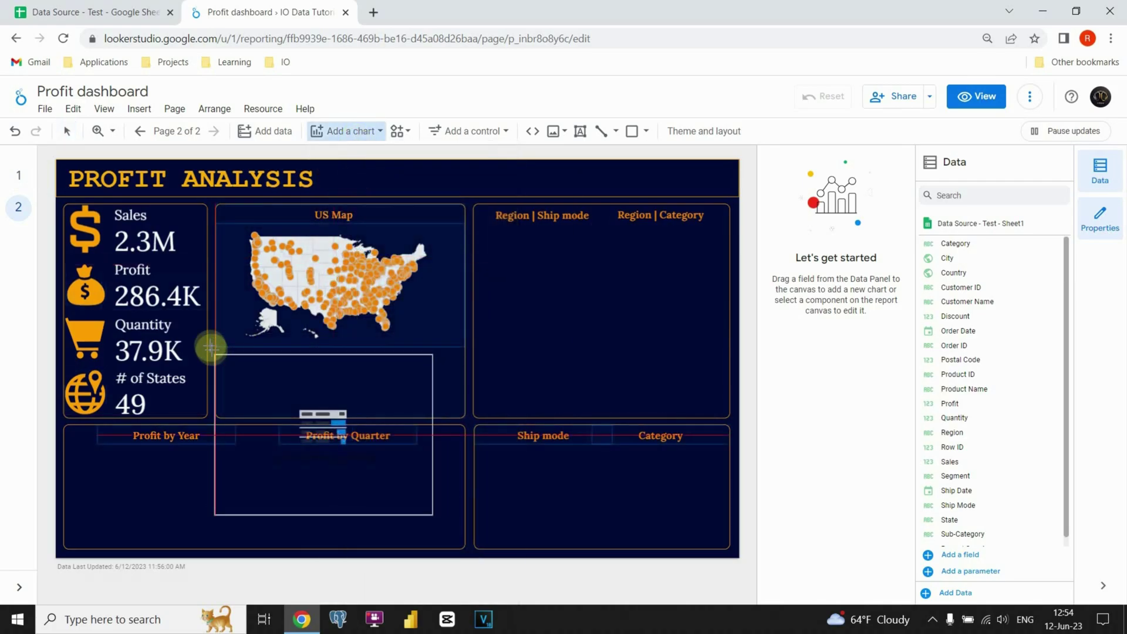
{"action": "left_click", "coordinate": [217, 342]}
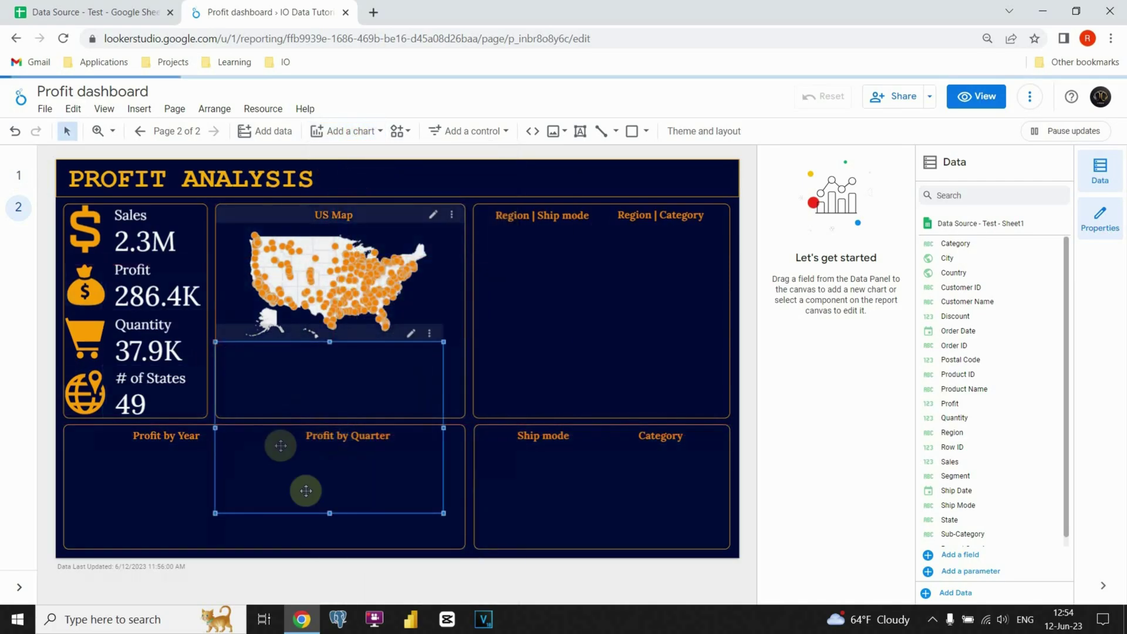
{"action": "left_click_drag", "start_coordinate": [329, 512], "coordinate": [342, 415]}
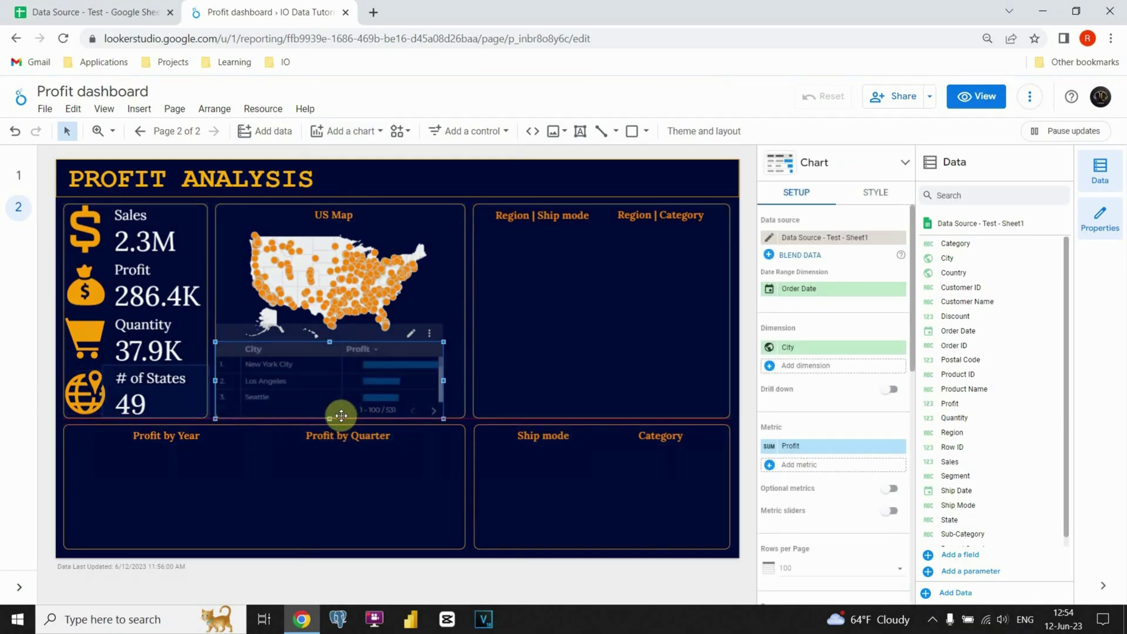
{"action": "left_click_drag", "start_coordinate": [446, 382], "coordinate": [462, 381]}
{"action": "left_click_drag", "start_coordinate": [219, 383], "coordinate": [225, 381]}
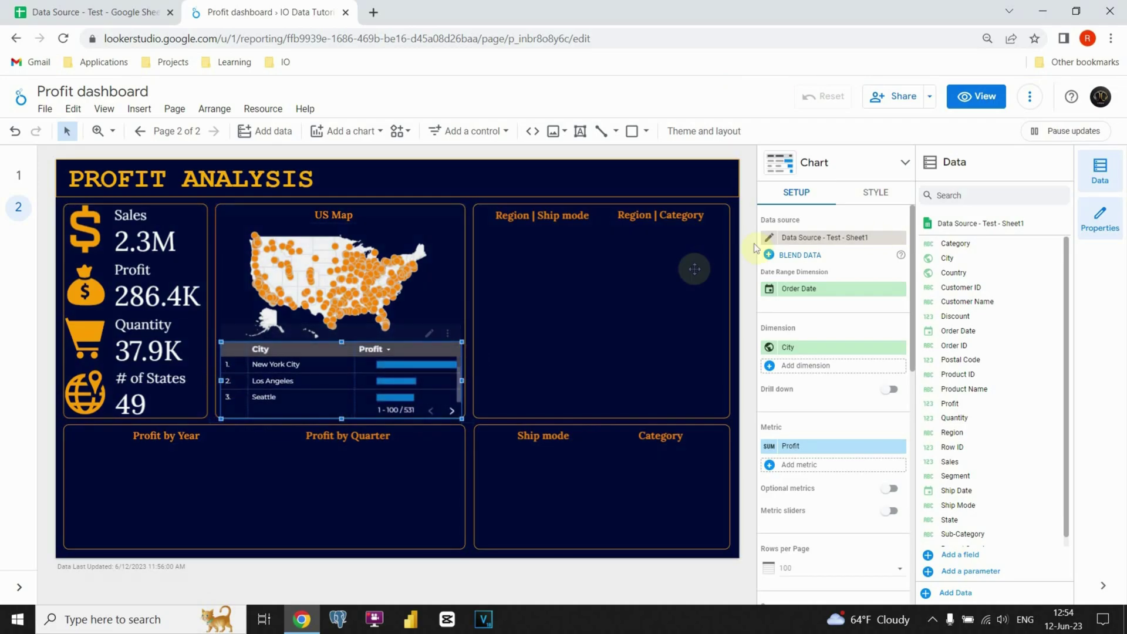
- Add State and Region as table dimensions ahead of City
{"action": "left_click_drag", "start_coordinate": [954, 359], "coordinate": [821, 346]}
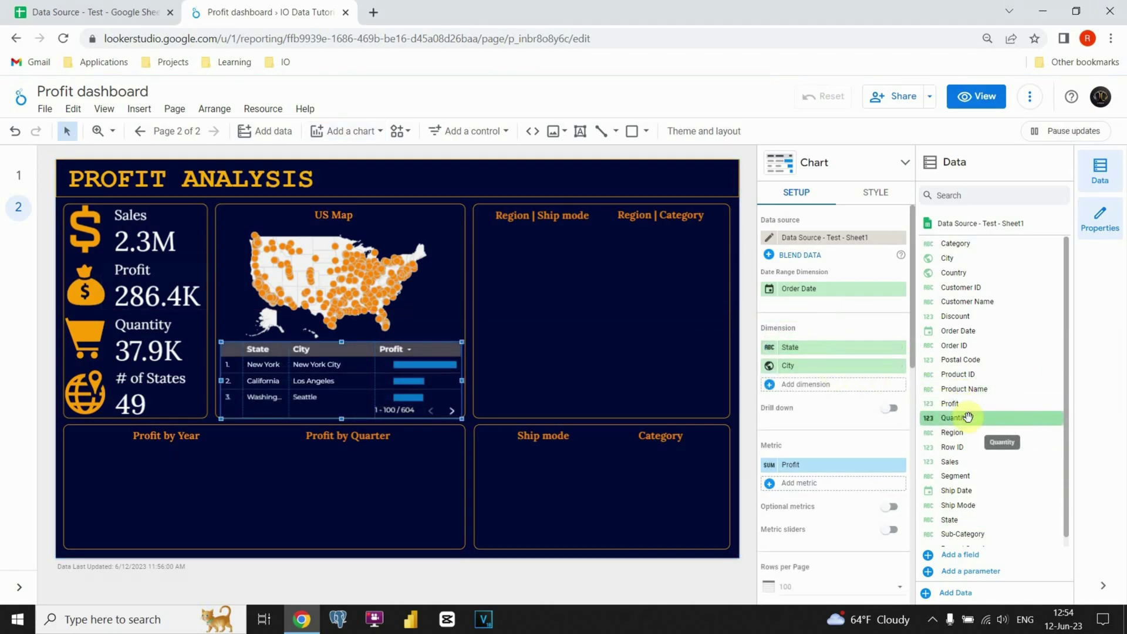
{"action": "left_click_drag", "start_coordinate": [956, 432], "coordinate": [813, 368]}
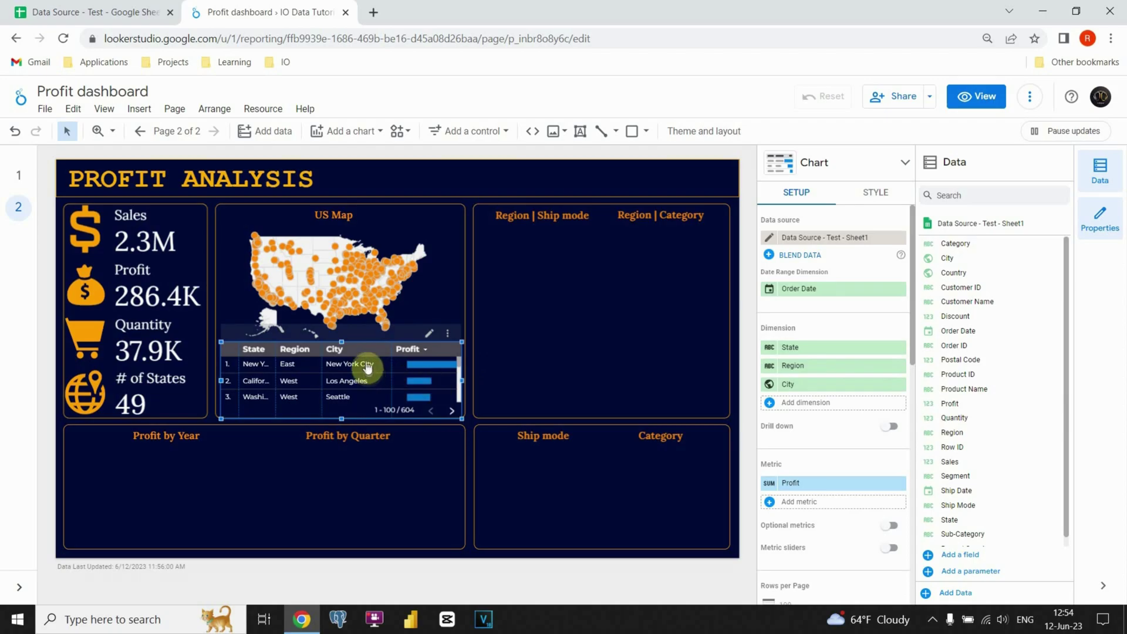
- Set the table header's font to Lora and its background to transparent
{"action": "left_click", "coordinate": [882, 193]}
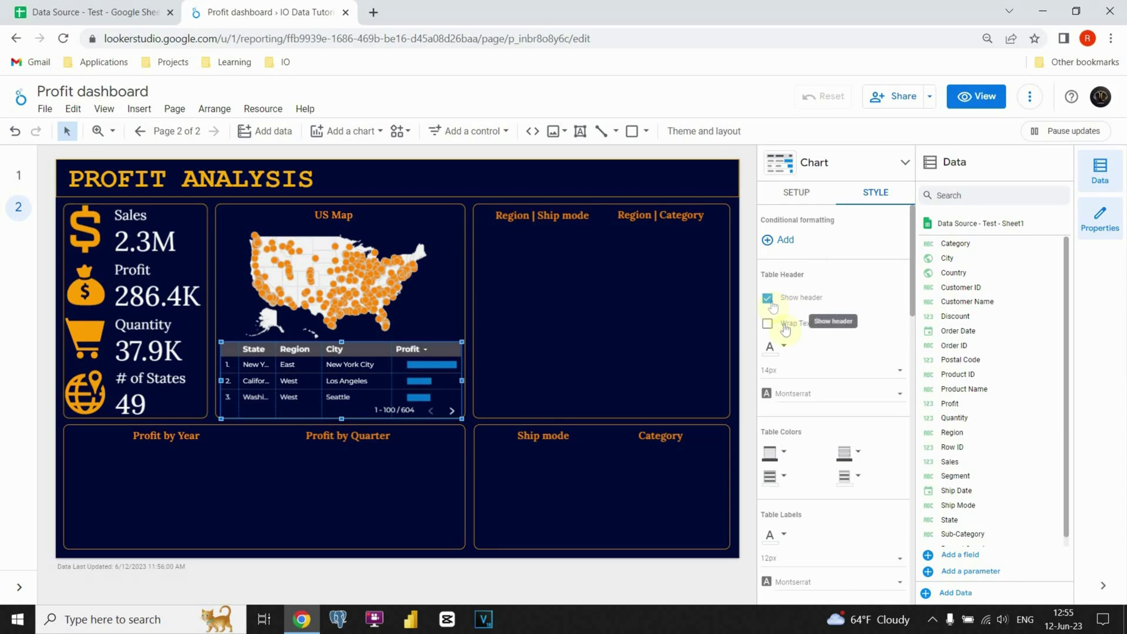
{"action": "left_click", "coordinate": [797, 392]}
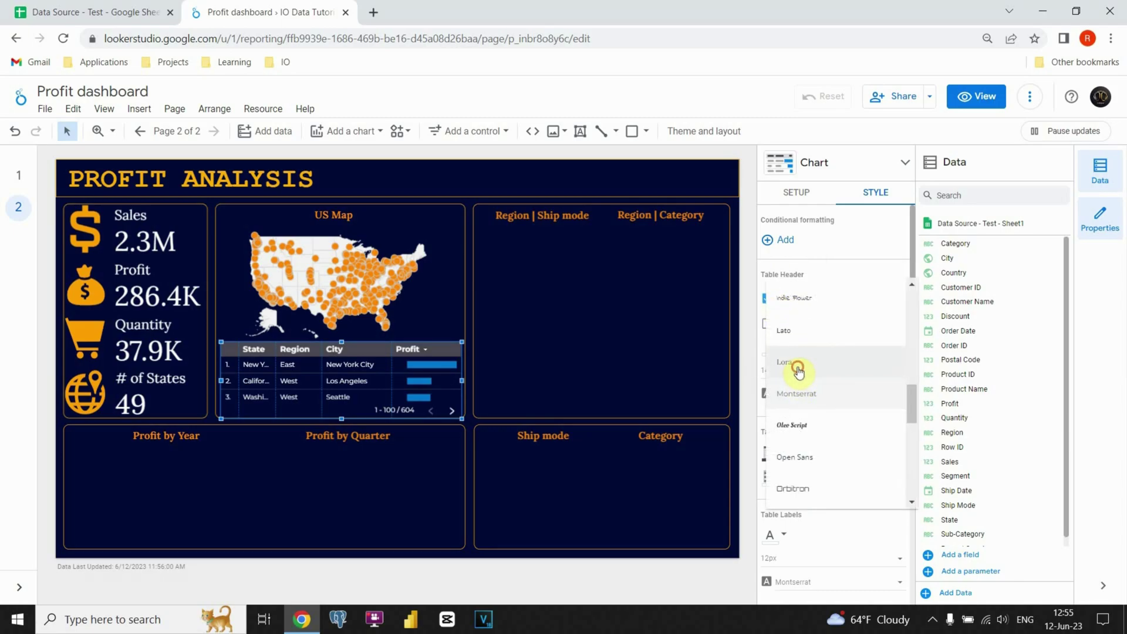
{"action": "left_click", "coordinate": [798, 369]}
{"action": "scroll", "coordinate": [799, 369], "scroll_direction": "down", "scroll_amount": 1}
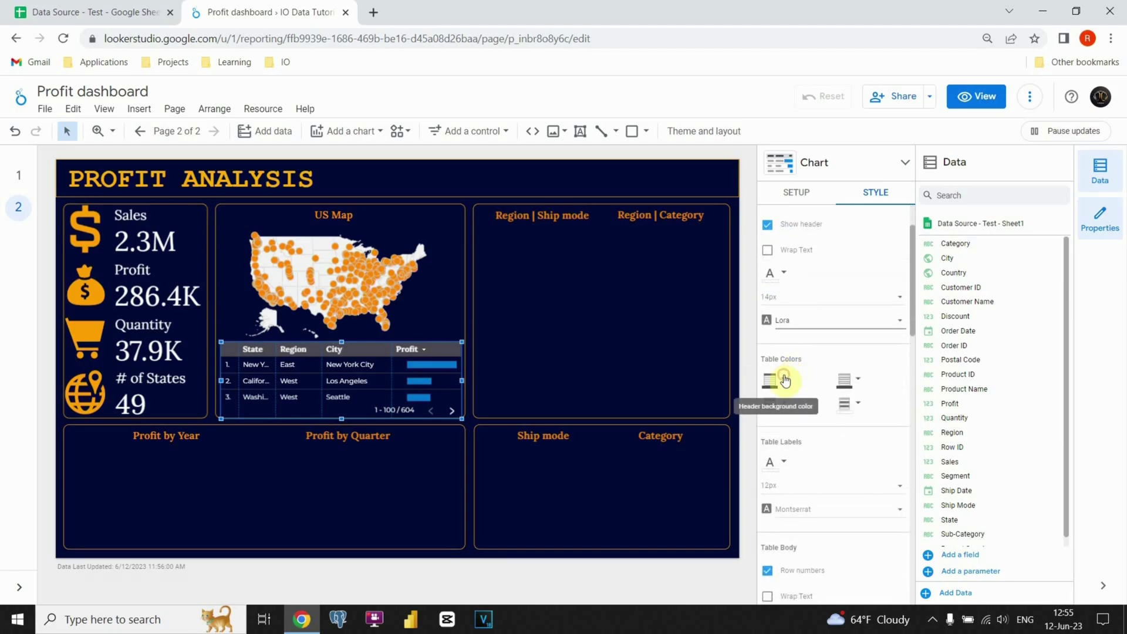
{"action": "left_click", "coordinate": [774, 377]}
{"action": "left_click", "coordinate": [904, 349]}
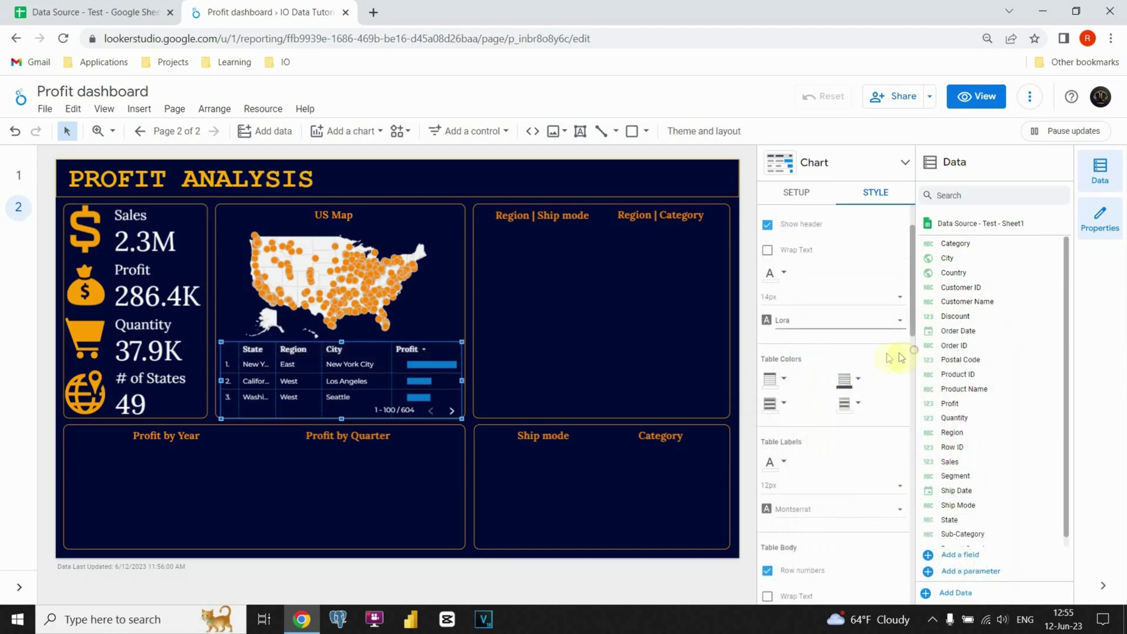
- Set the table's cell border color to orange
{"action": "left_click", "coordinate": [859, 381]}
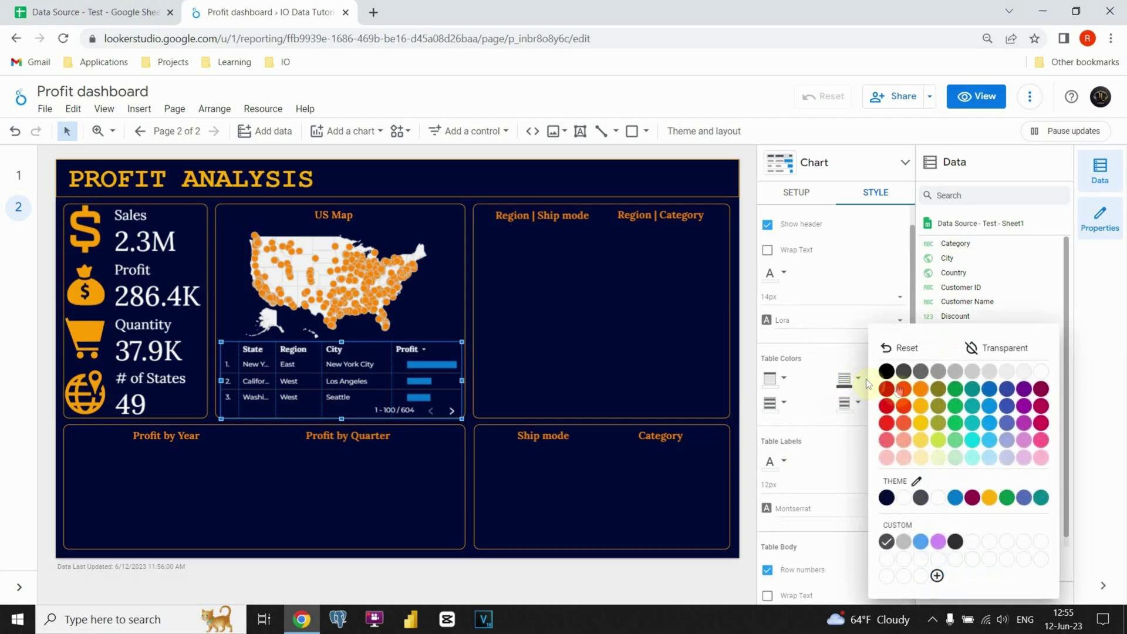
{"action": "left_click", "coordinate": [922, 397]}
{"action": "scroll", "coordinate": [803, 401], "scroll_direction": "down", "scroll_amount": 1}
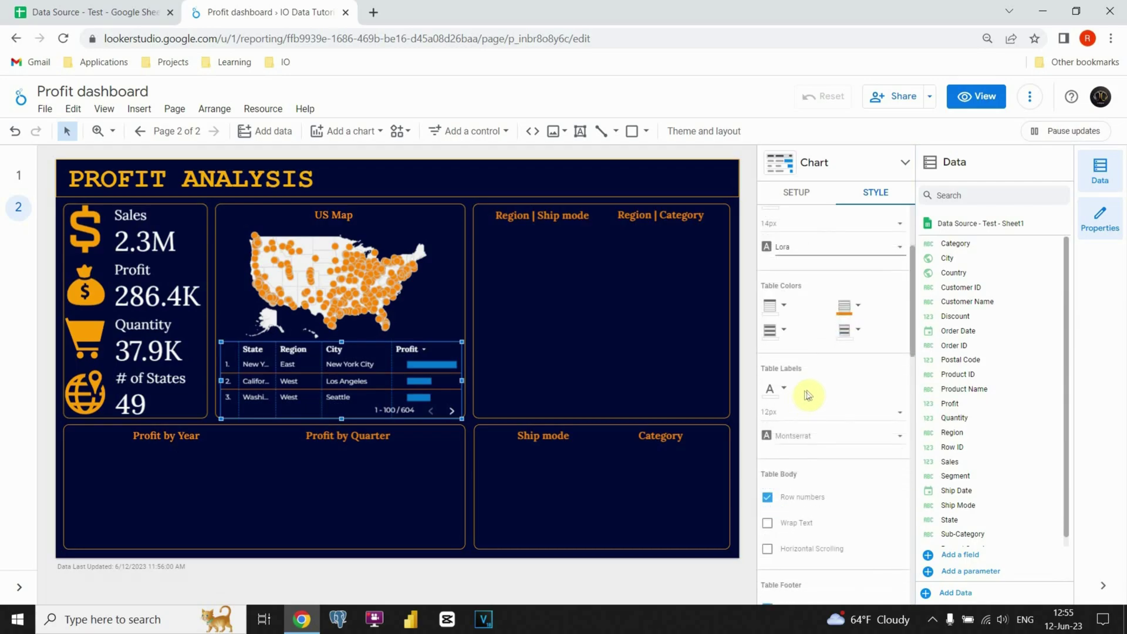
- Set the font of the US Map table's labels to Lora
{"action": "left_click", "coordinate": [798, 437]}
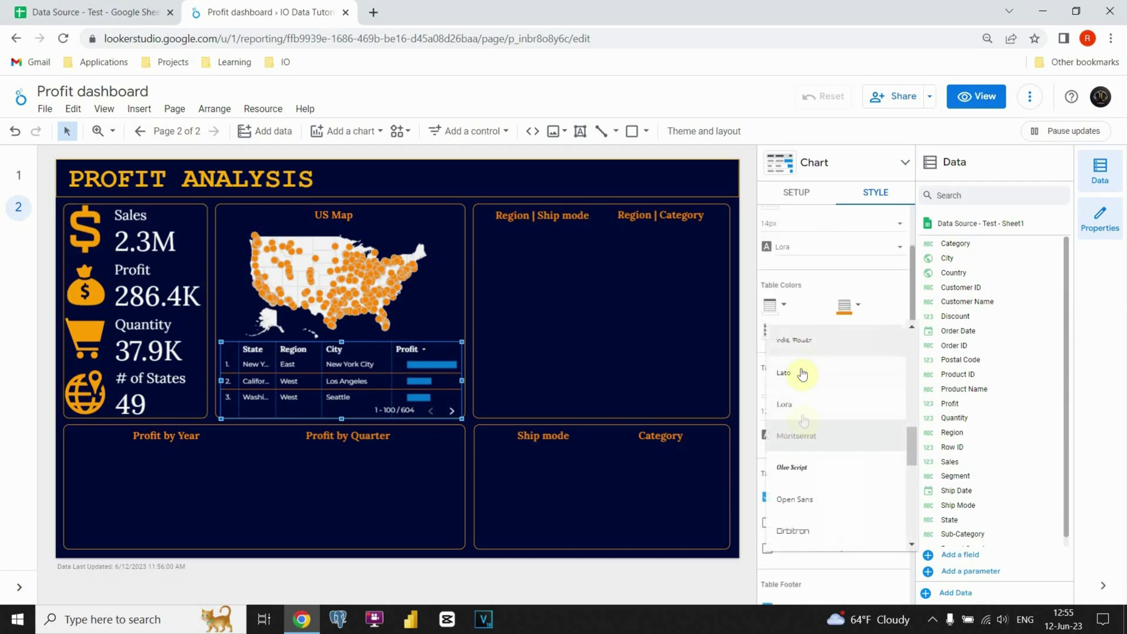
{"action": "left_click", "coordinate": [803, 415]}
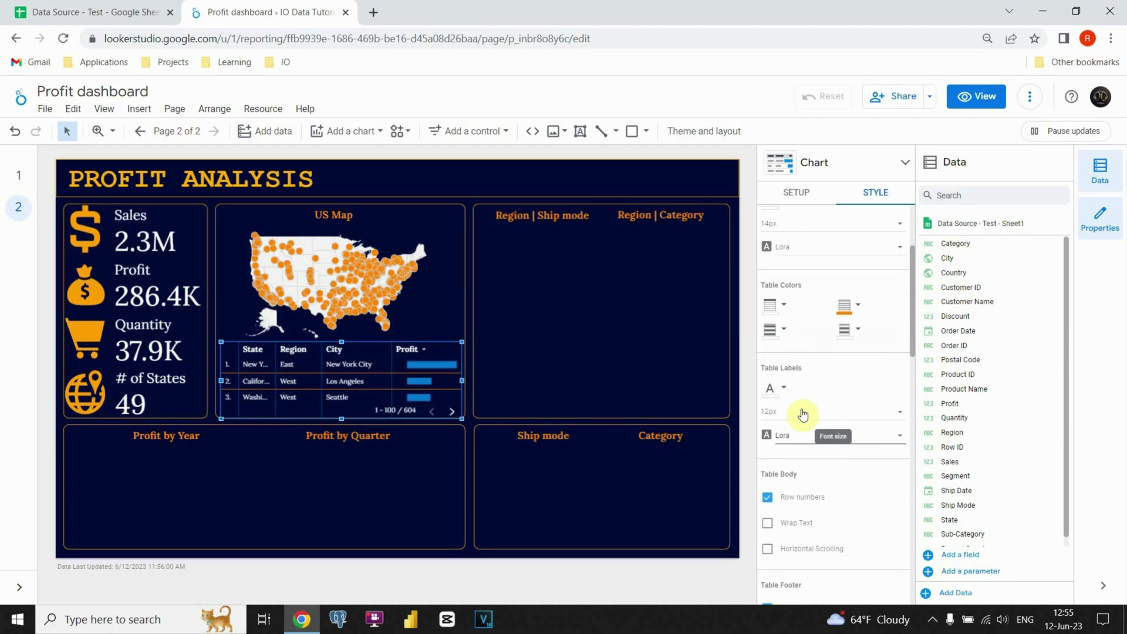
{"action": "scroll", "coordinate": [801, 414], "scroll_direction": "down", "scroll_amount": 1}
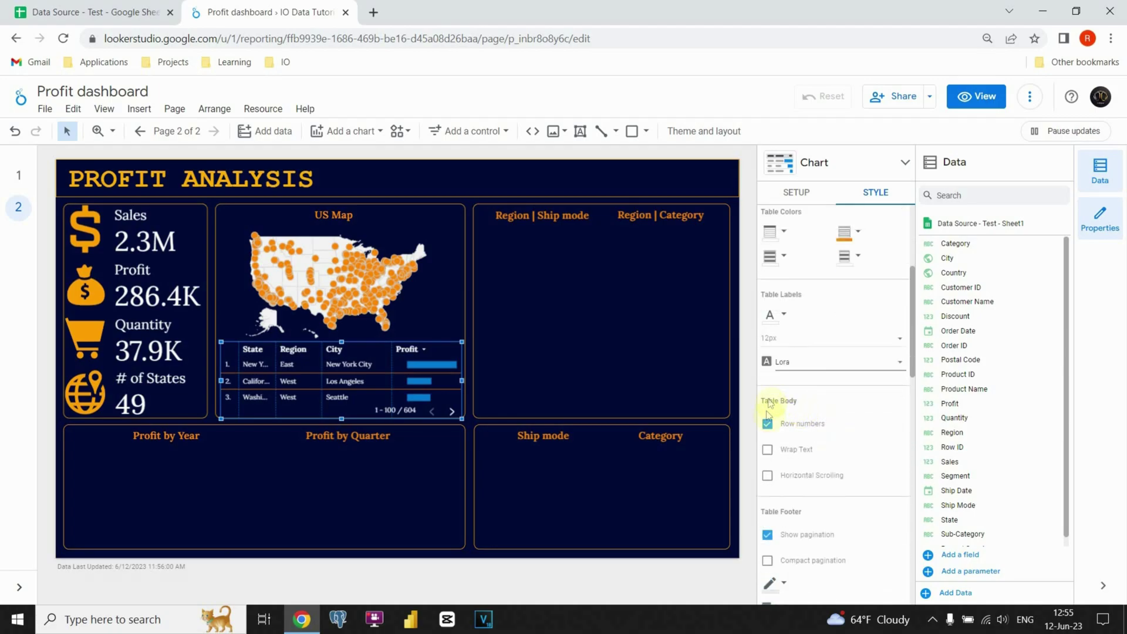
- Turn off the row numbers and the pagination footer of the table beneath the US map
{"action": "left_click", "coordinate": [766, 423]}
{"action": "scroll", "coordinate": [811, 414], "scroll_direction": "down", "scroll_amount": 1}
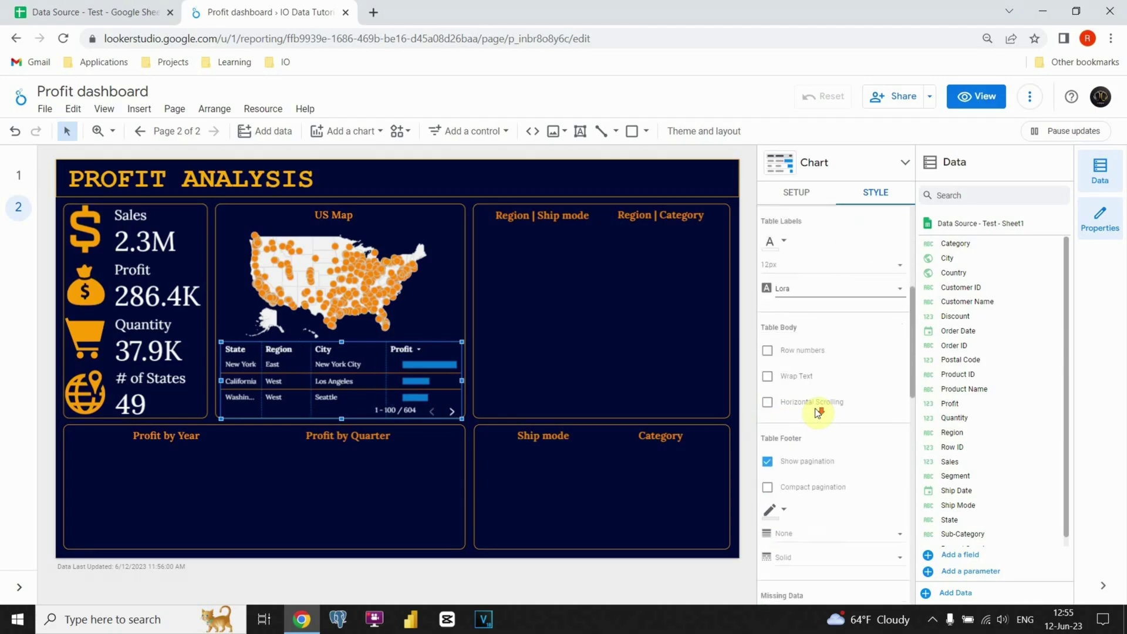
{"action": "left_click", "coordinate": [770, 461]}
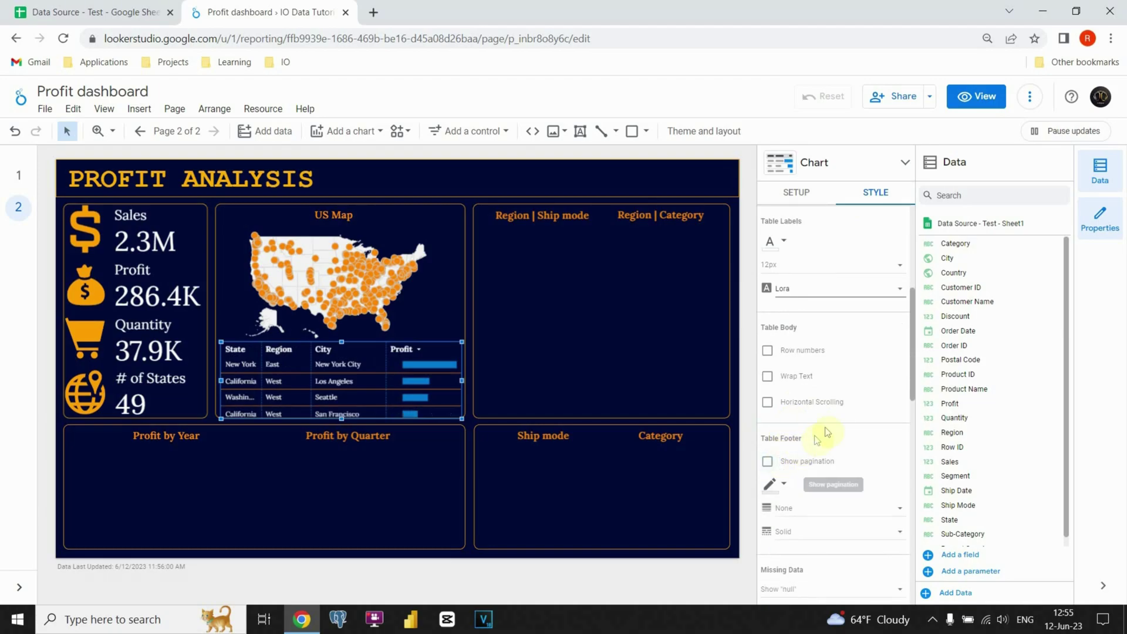
{"action": "scroll", "coordinate": [840, 419], "scroll_direction": "down", "scroll_amount": 1}
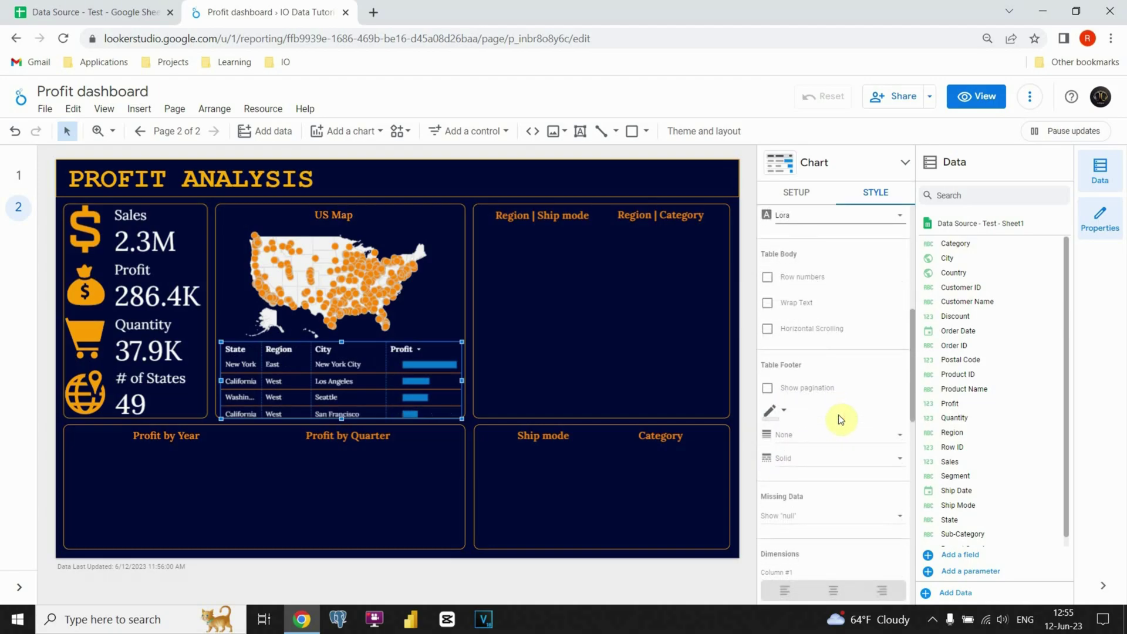
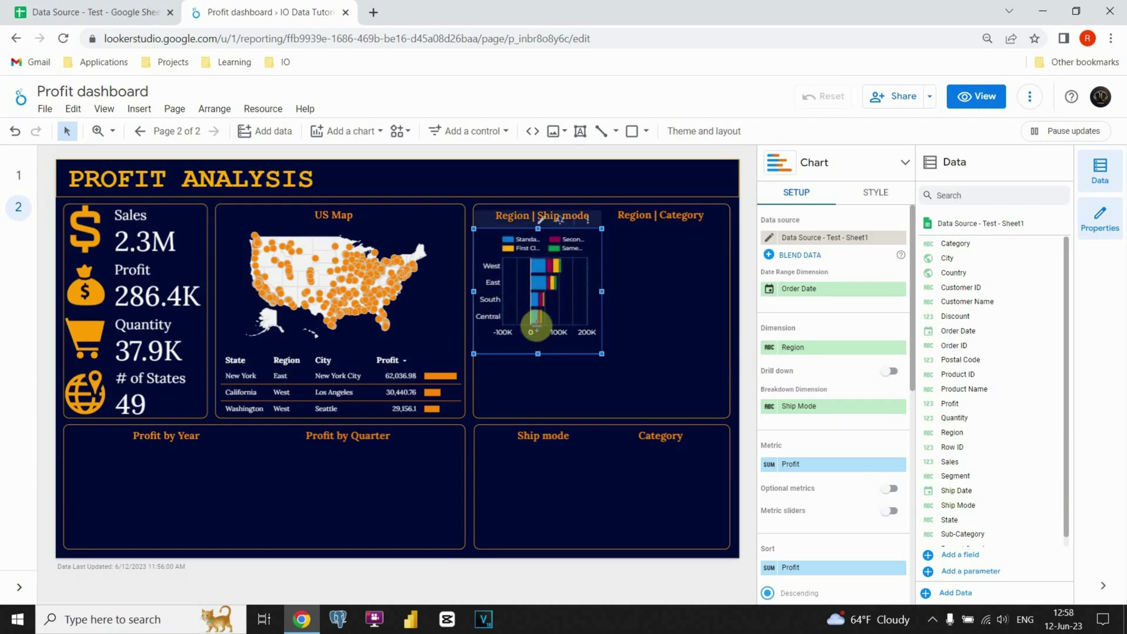
- Stretch the plot area of the Region | Ship mode bar chart downward and color its bars in a single red
{"action": "left_click_drag", "start_coordinate": [537, 326], "coordinate": [535, 341]}
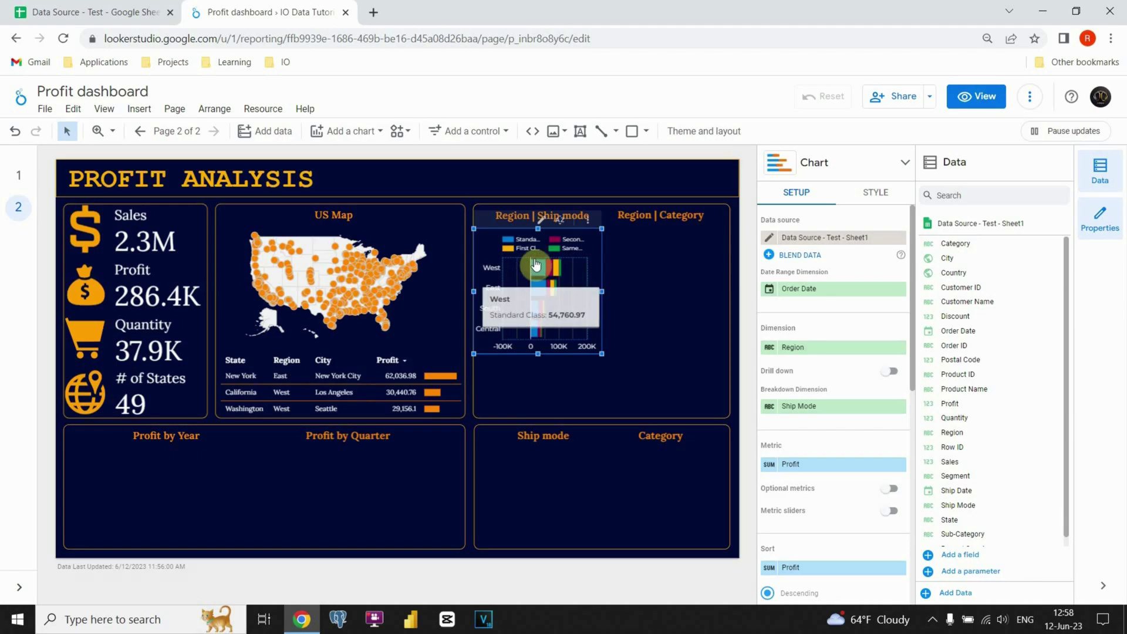
{"action": "left_click", "coordinate": [874, 196]}
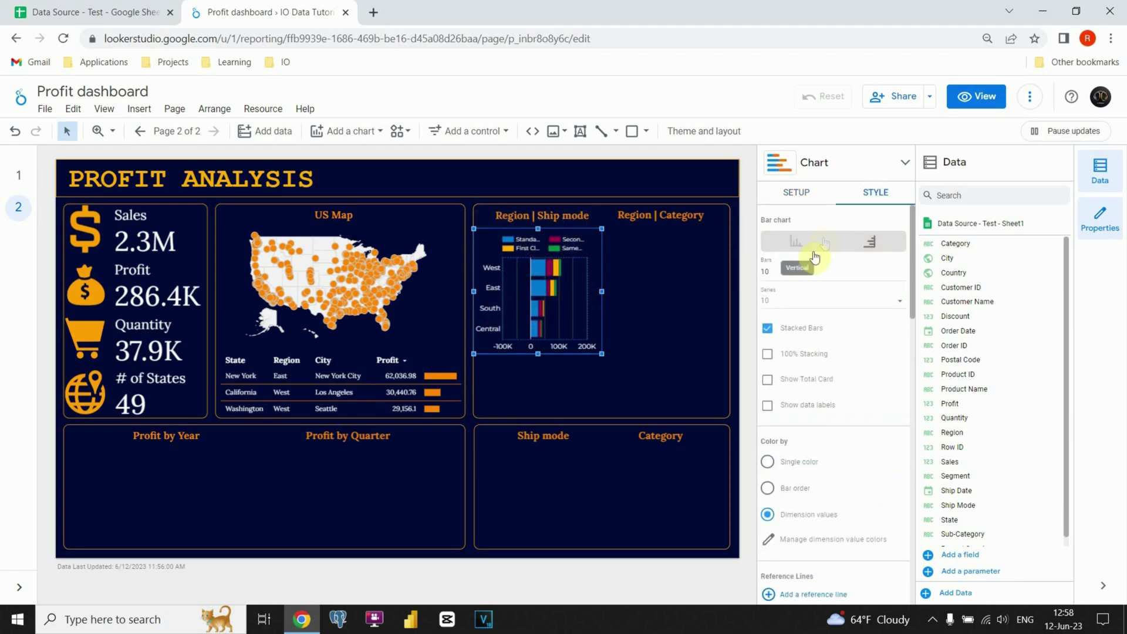
{"action": "scroll", "coordinate": [804, 270], "scroll_direction": "down", "scroll_amount": 3}
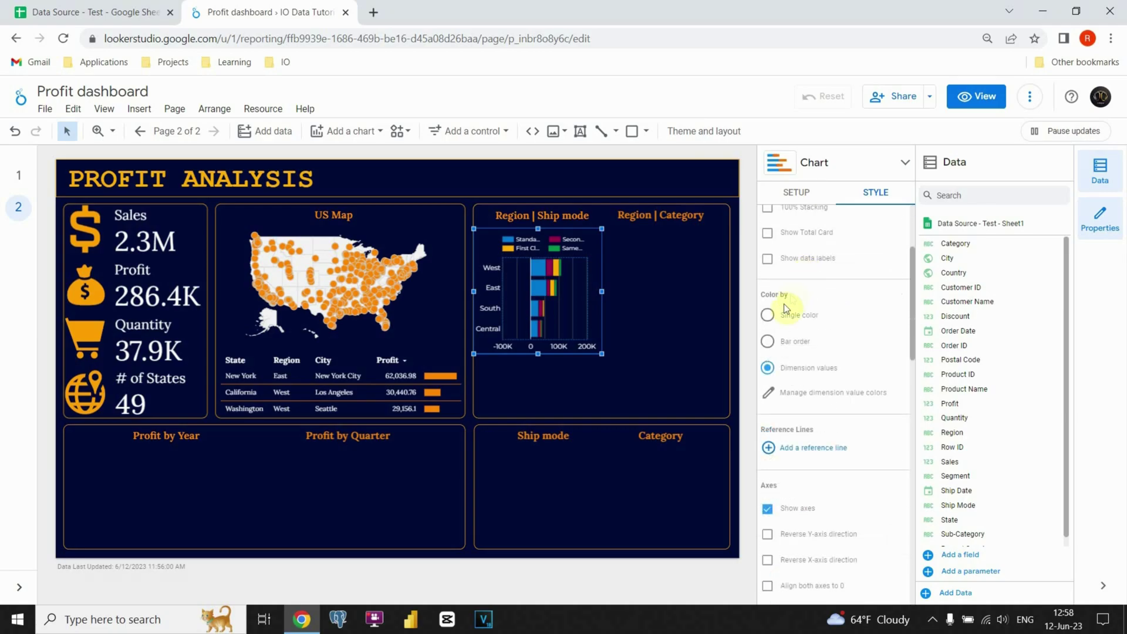
{"action": "left_click", "coordinate": [766, 316]}
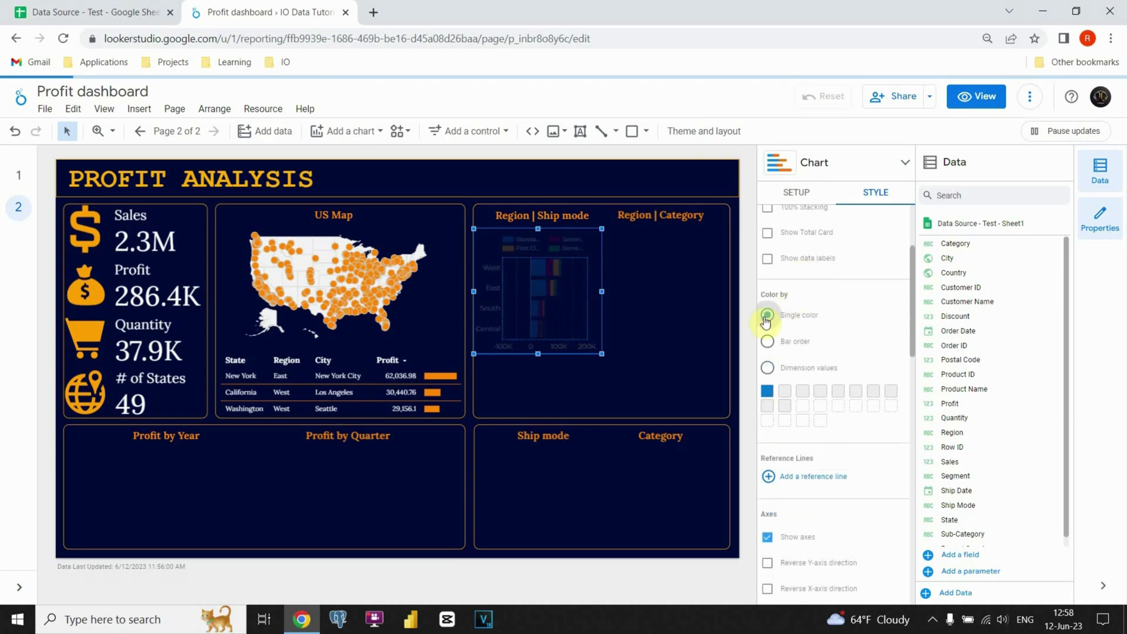
{"action": "left_click", "coordinate": [767, 390]}
{"action": "left_click", "coordinate": [811, 420]}
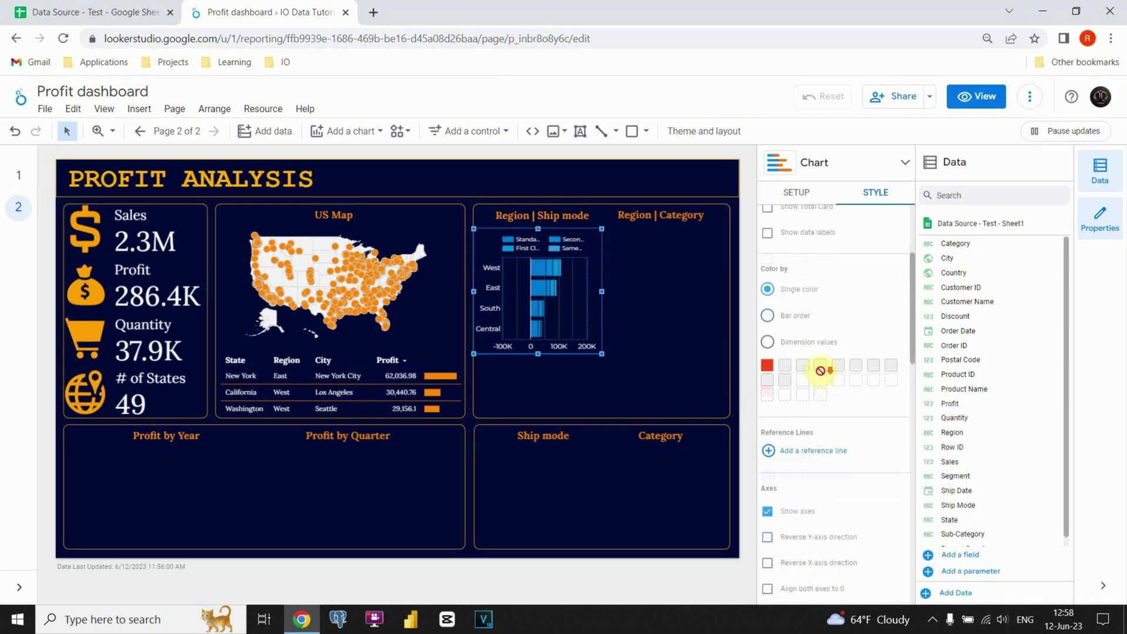
- Make the Region | Ship mode chart's gridlines transparent and hide its legend
{"action": "scroll", "coordinate": [814, 376], "scroll_direction": "down", "scroll_amount": 5}
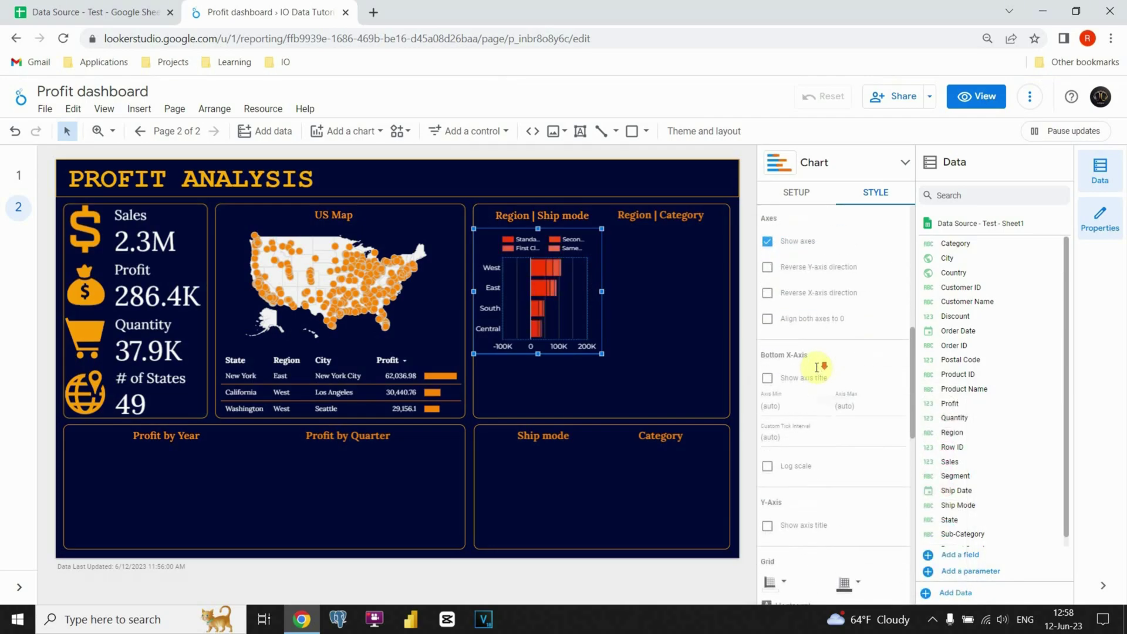
{"action": "scroll", "coordinate": [813, 370], "scroll_direction": "down", "scroll_amount": 3}
{"action": "scroll", "coordinate": [810, 369], "scroll_direction": "down", "scroll_amount": 1}
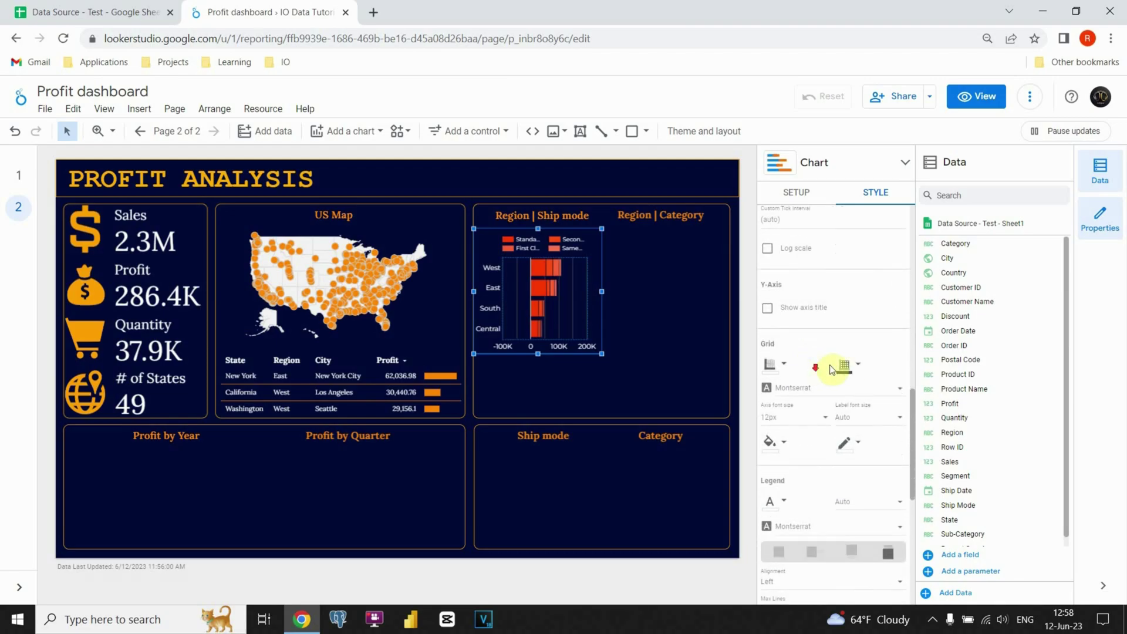
{"action": "left_click", "coordinate": [856, 368]}
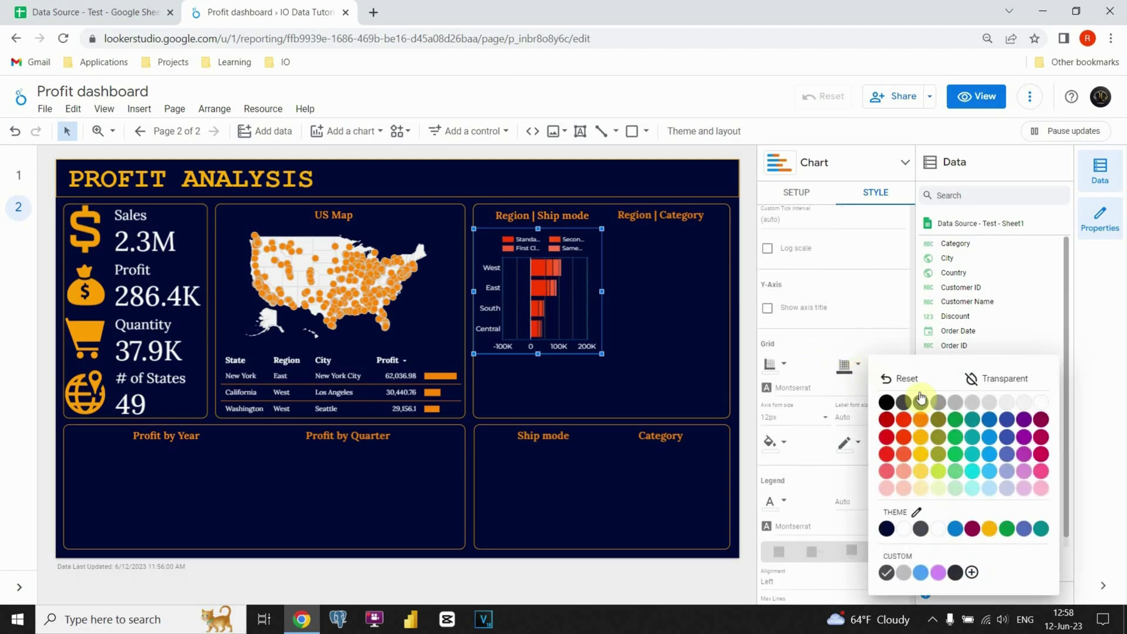
{"action": "left_click", "coordinate": [999, 382]}
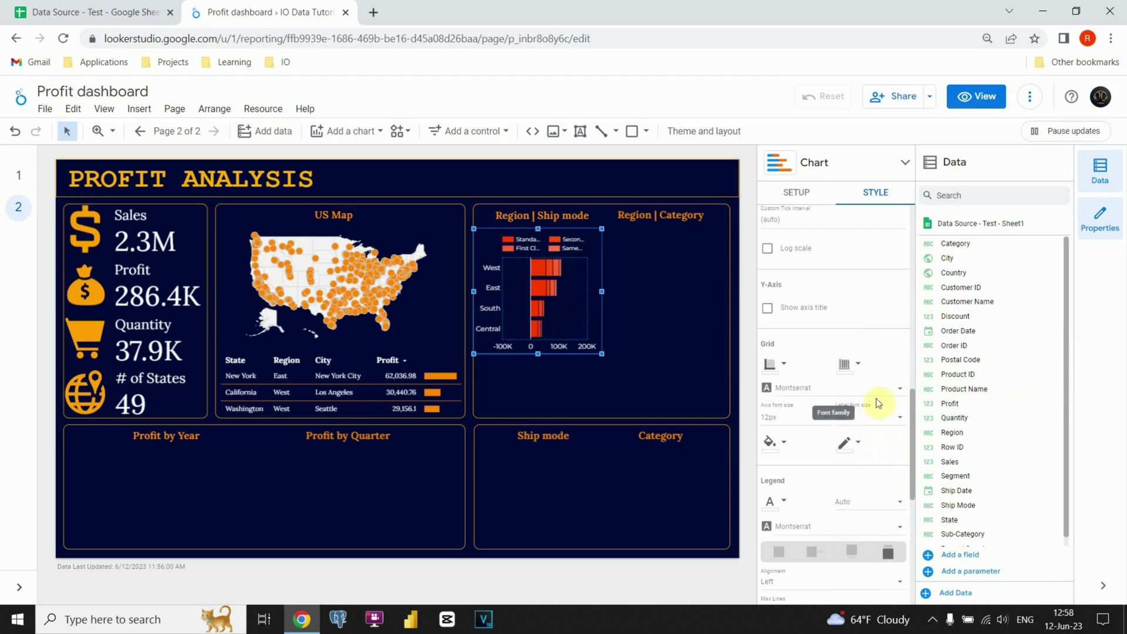
{"action": "scroll", "coordinate": [828, 398], "scroll_direction": "down", "scroll_amount": 2}
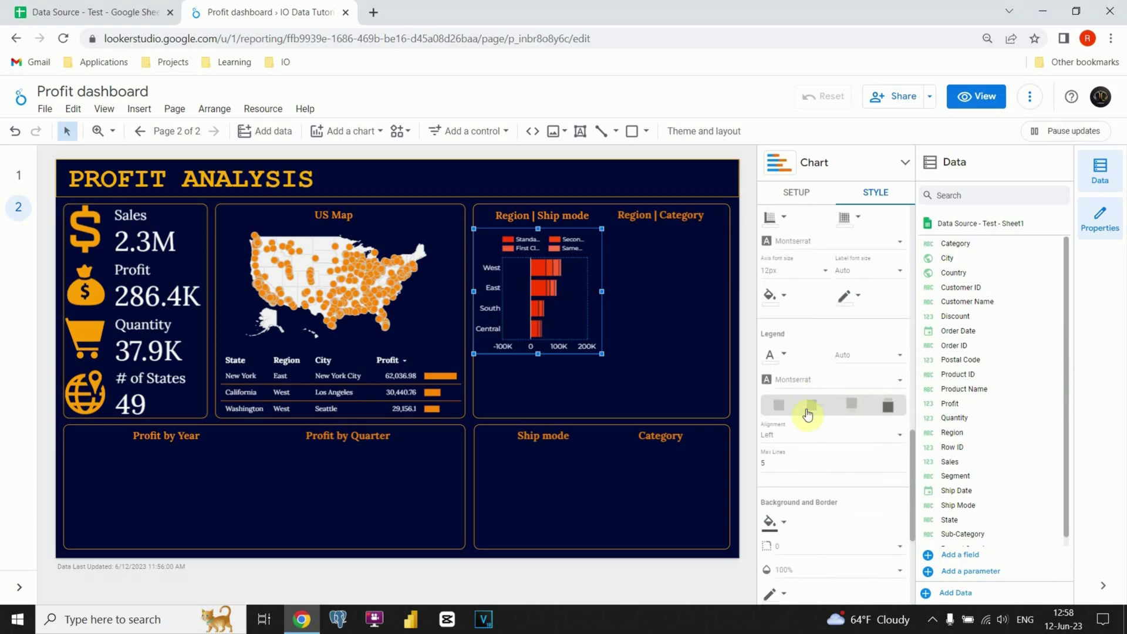
{"action": "left_click", "coordinate": [777, 412]}
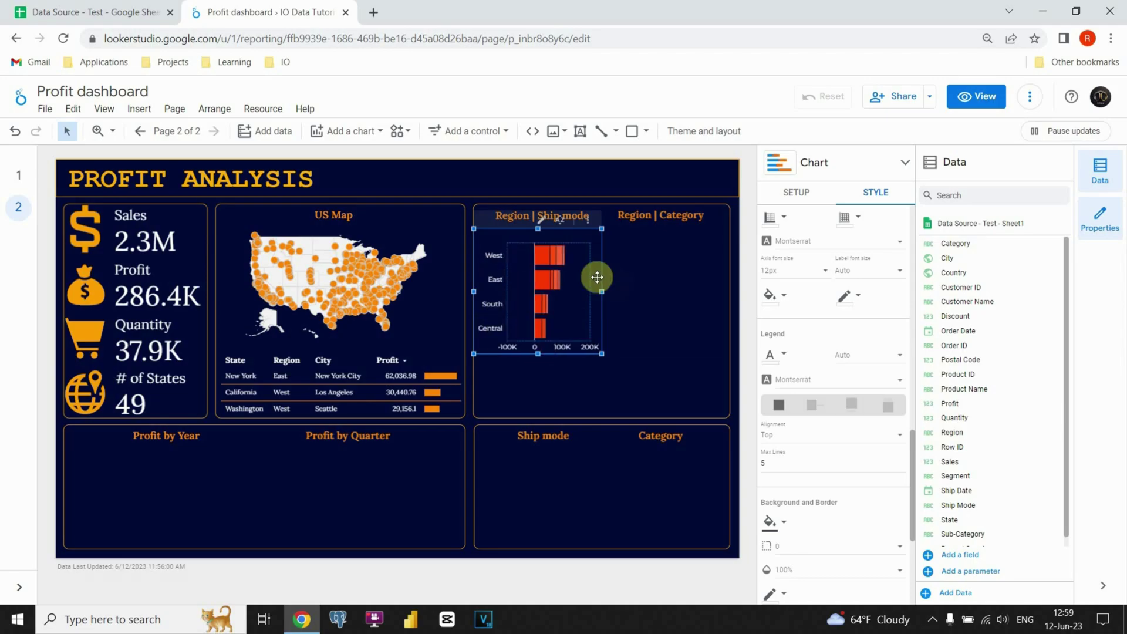
- Replace the Profit metric of the Region | Ship mode chart with Sales
{"action": "left_click", "coordinate": [814, 194]}
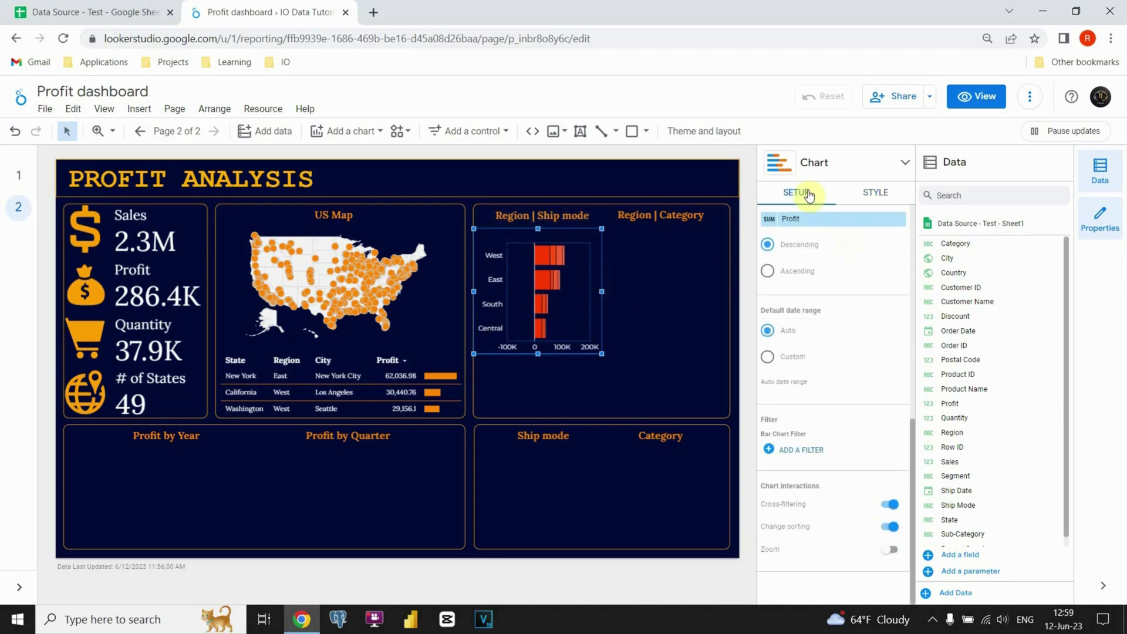
{"action": "scroll", "coordinate": [857, 329], "scroll_direction": "up", "scroll_amount": 3}
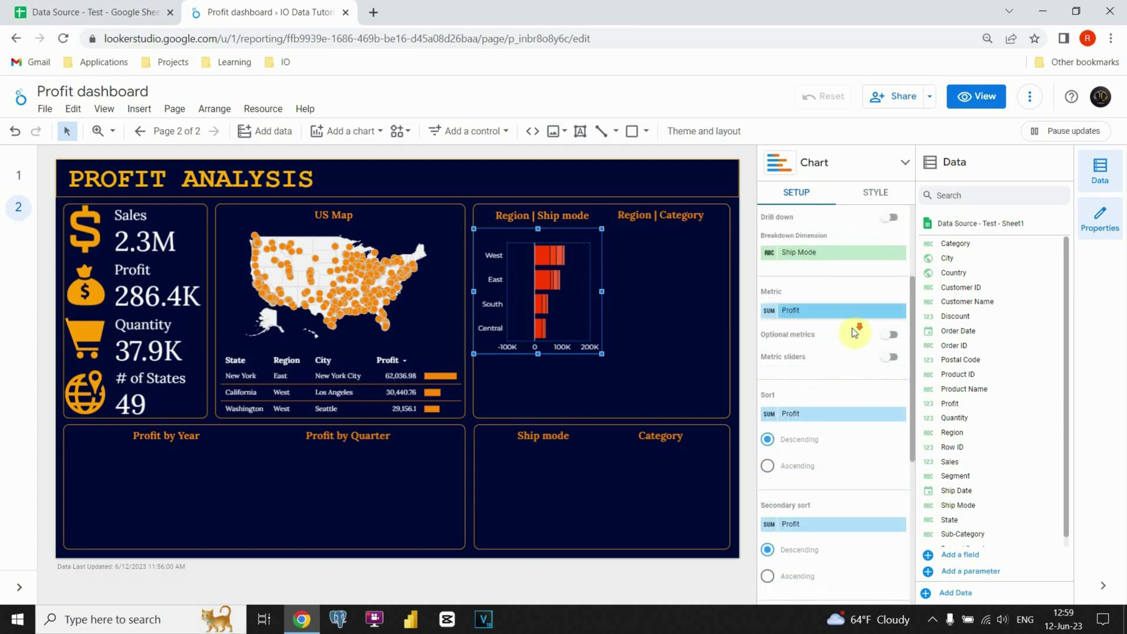
{"action": "scroll", "coordinate": [856, 333], "scroll_direction": "down", "scroll_amount": 1}
{"action": "left_click_drag", "start_coordinate": [975, 432], "coordinate": [806, 404]}
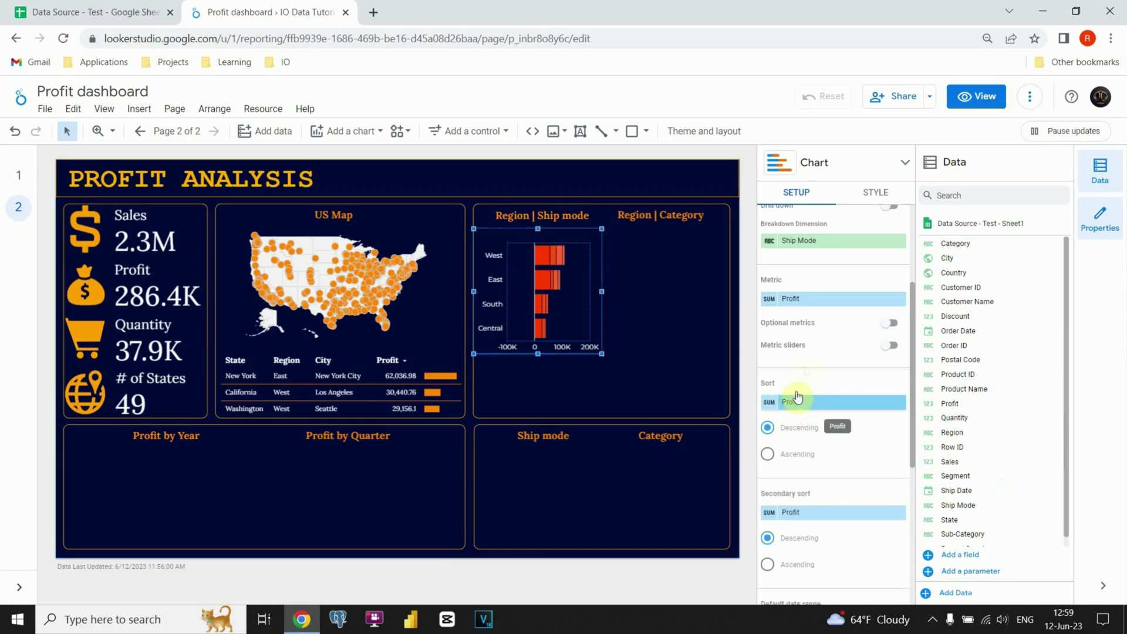
{"action": "scroll", "coordinate": [805, 381], "scroll_direction": "up", "scroll_amount": 2}
{"action": "left_click_drag", "start_coordinate": [952, 461], "coordinate": [808, 378]}
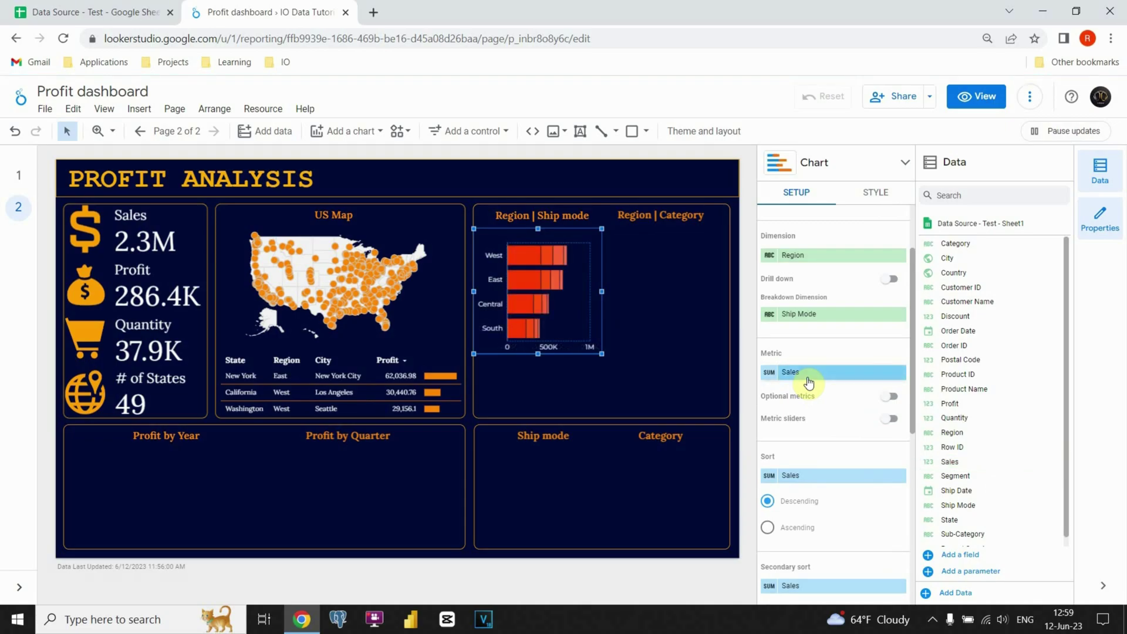
- Place a copy of the ship mode chart under the Region | Category heading and set its breakdown dimension to Category
{"action": "left_click_drag", "start_coordinate": [578, 233], "coordinate": [721, 248]}
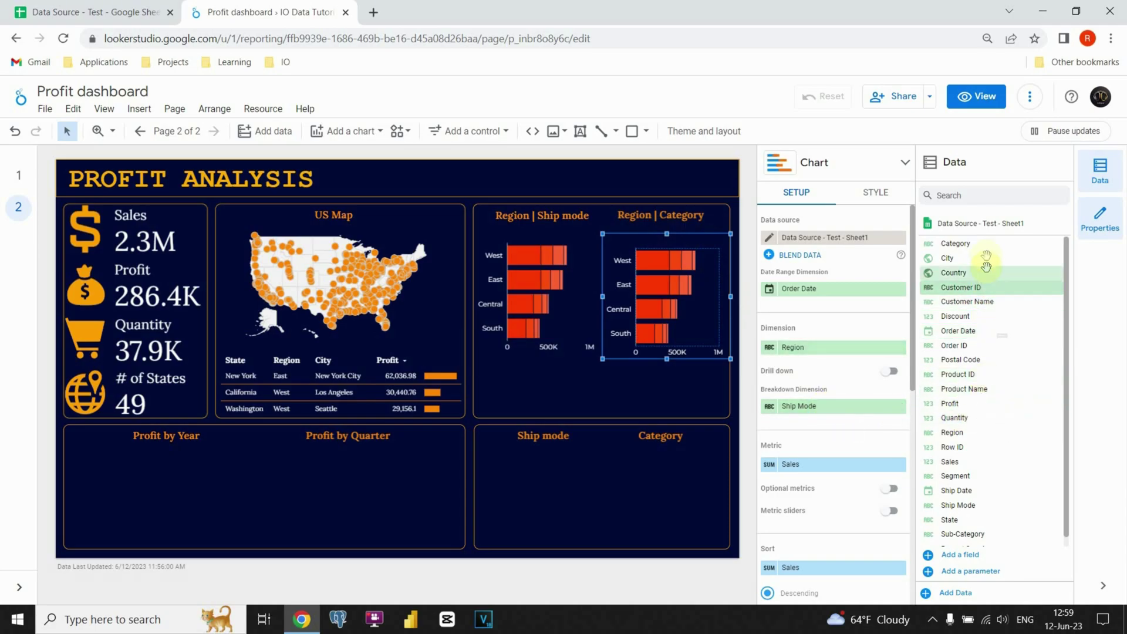
{"action": "left_click_drag", "start_coordinate": [985, 245], "coordinate": [829, 415]}
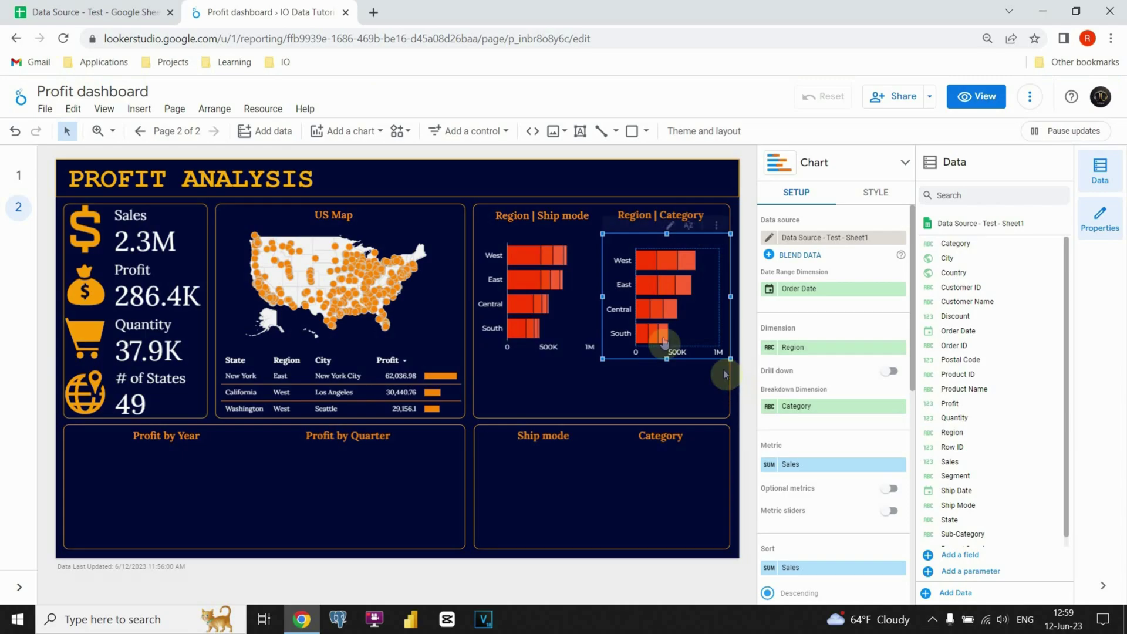
- Duplicate the US Map table beneath the two region bar charts and widen the copy to fill the panel
{"action": "left_click", "coordinate": [439, 358]}
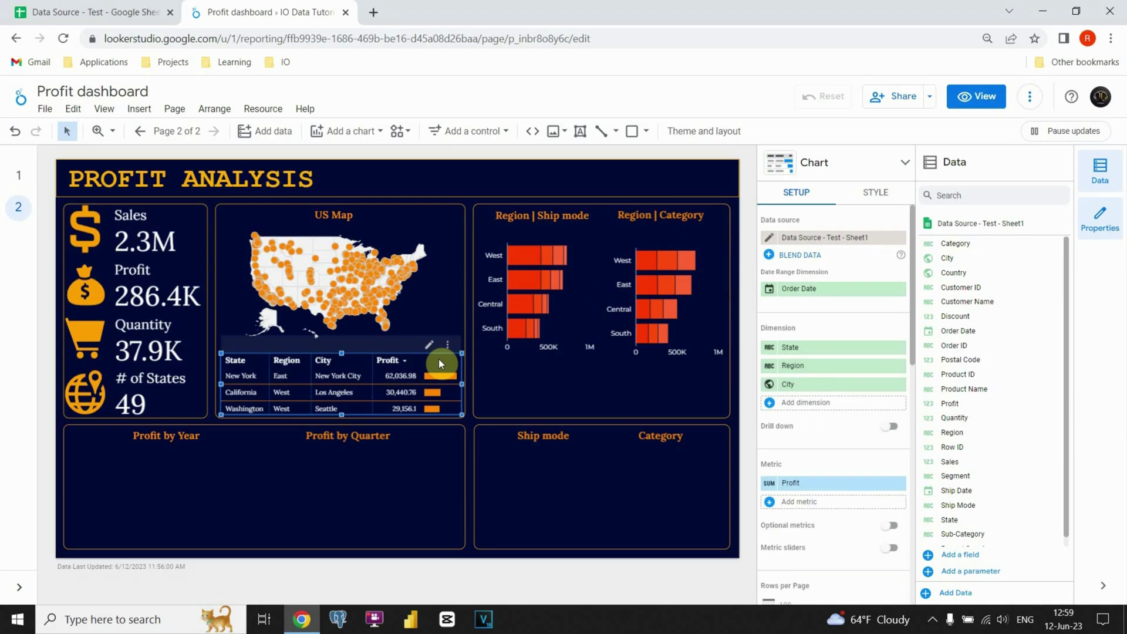
{"action": "key", "text": "ctrl+c"}
{"action": "key", "text": "ctrl+v"}
{"action": "left_click_drag", "start_coordinate": [422, 368], "coordinate": [667, 354]}
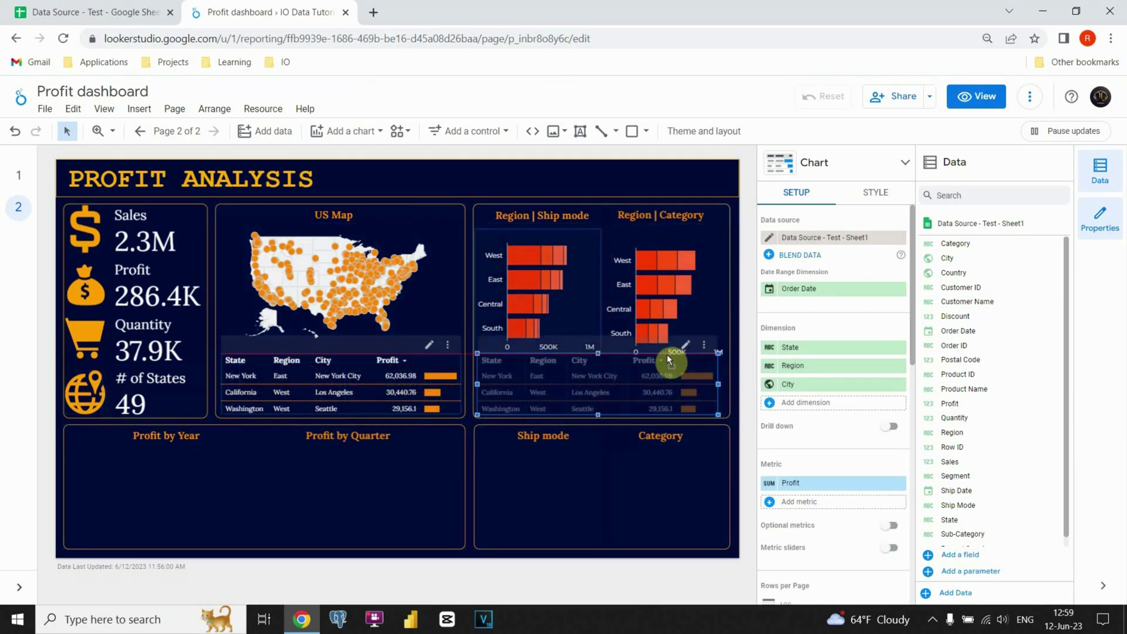
{"action": "left_click_drag", "start_coordinate": [726, 386], "coordinate": [728, 388]}
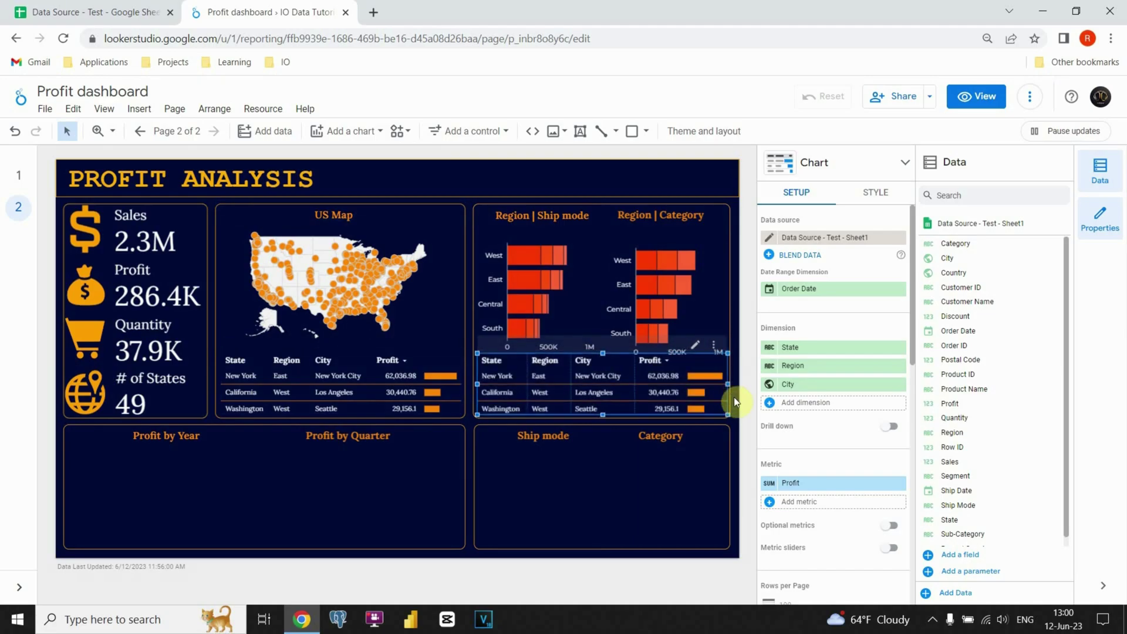
{"action": "left_click", "coordinate": [734, 397]}
- Shorten the Region | Ship mode and Region | Category charts so they end above the copied table
{"action": "left_click", "coordinate": [608, 362]}
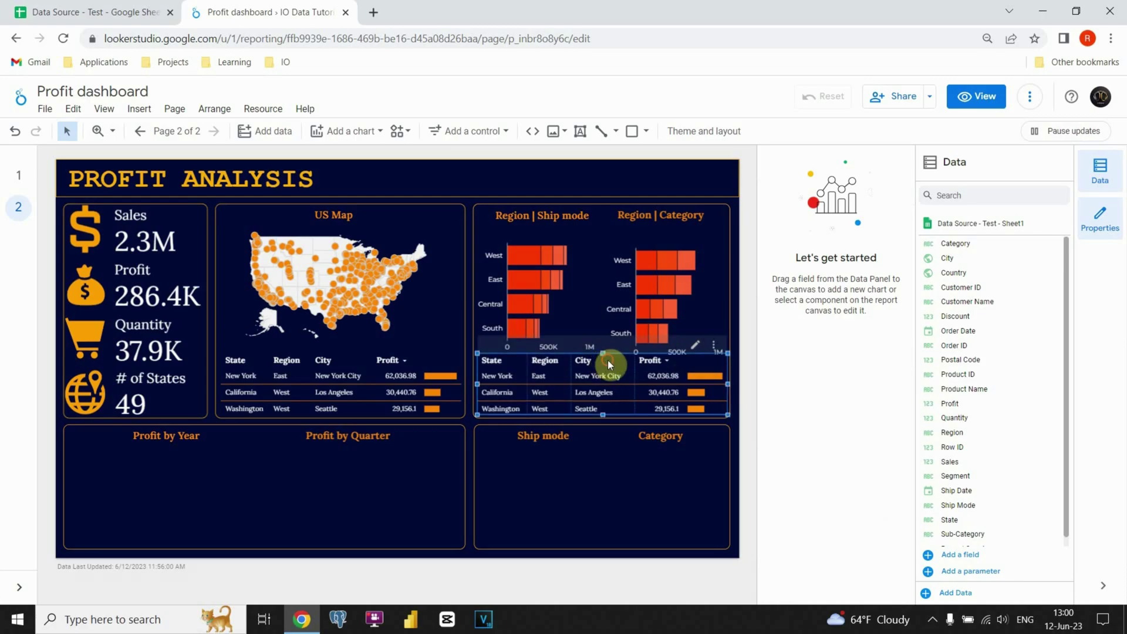
{"action": "left_click", "coordinate": [579, 329]}
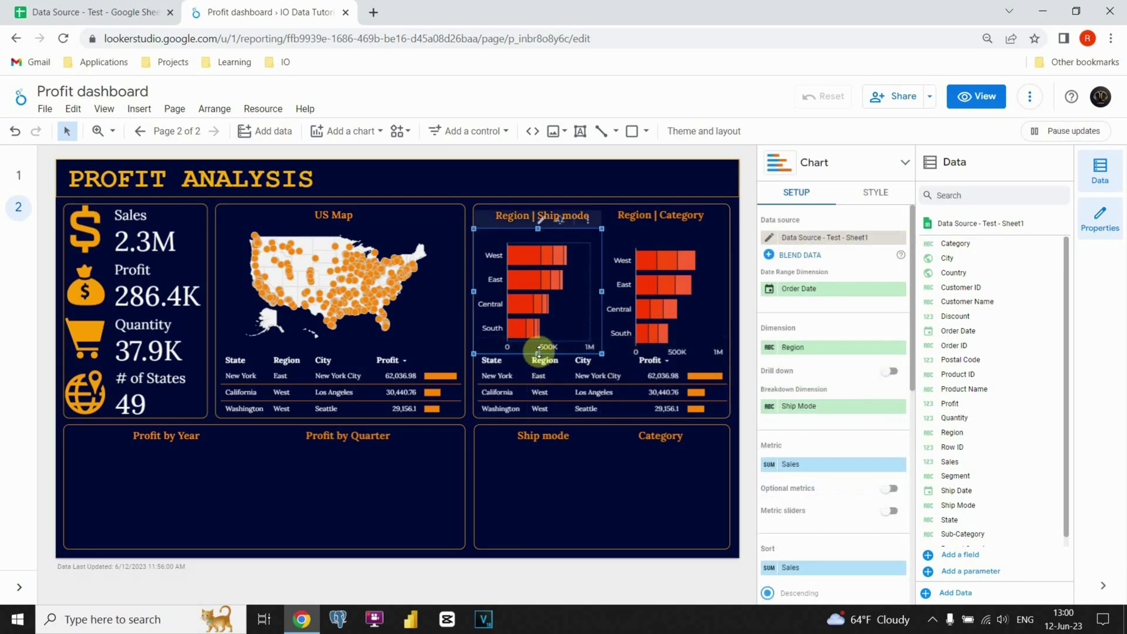
{"action": "left_click", "coordinate": [670, 348]}
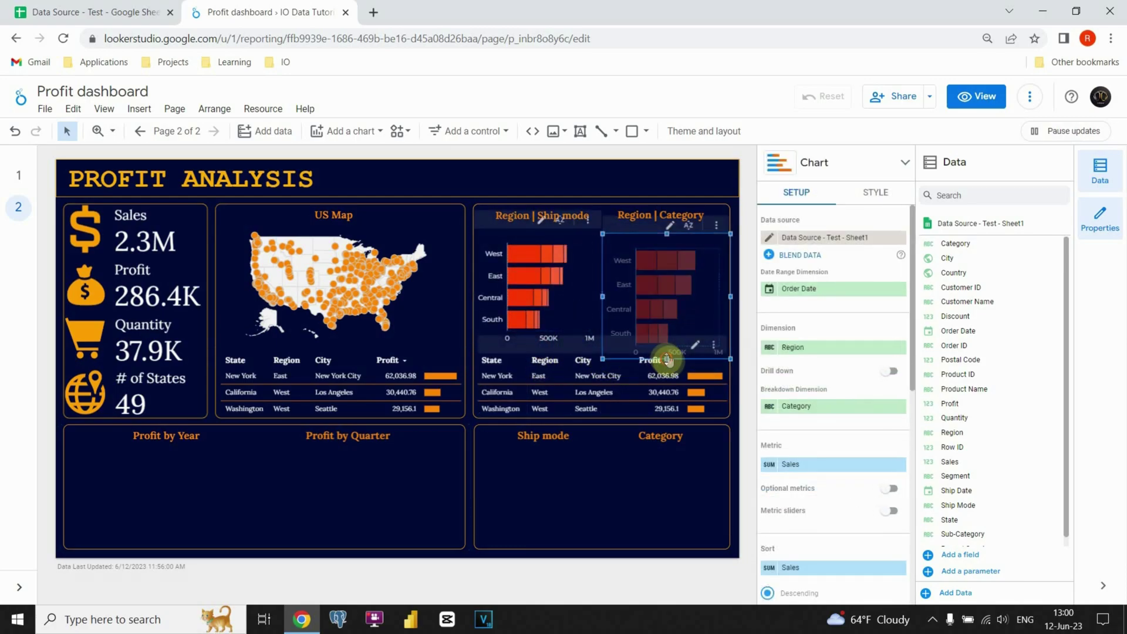
{"action": "left_click", "coordinate": [738, 375]}
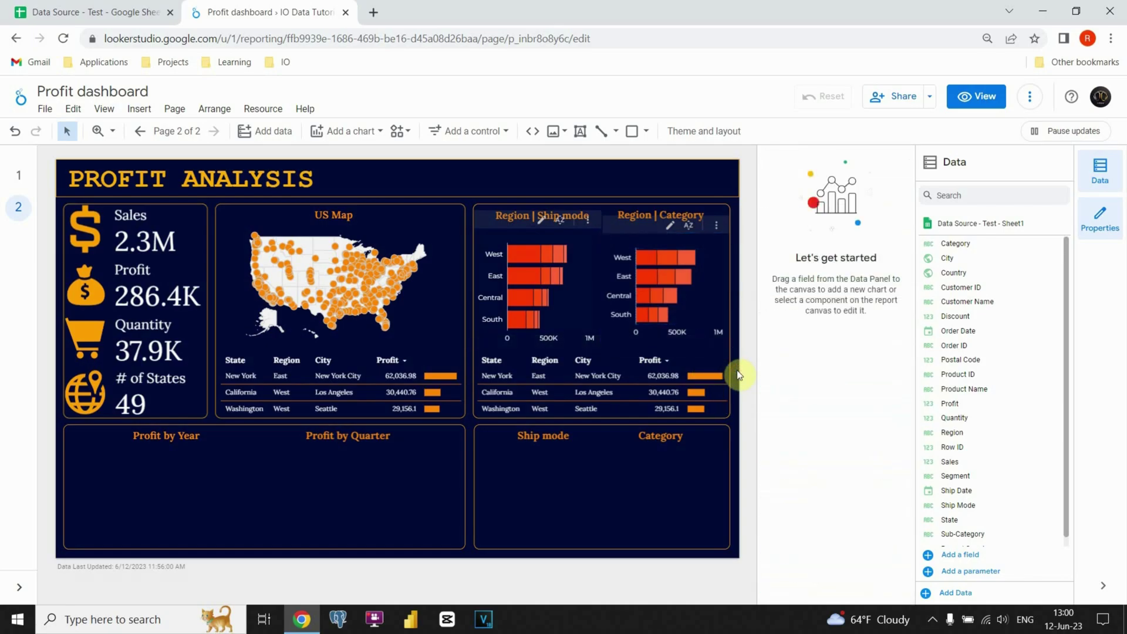
- Set the copied table's dimensions to Region, Category and Ship Mode, and widen its Category column to fit the names
{"action": "left_click", "coordinate": [691, 376]}
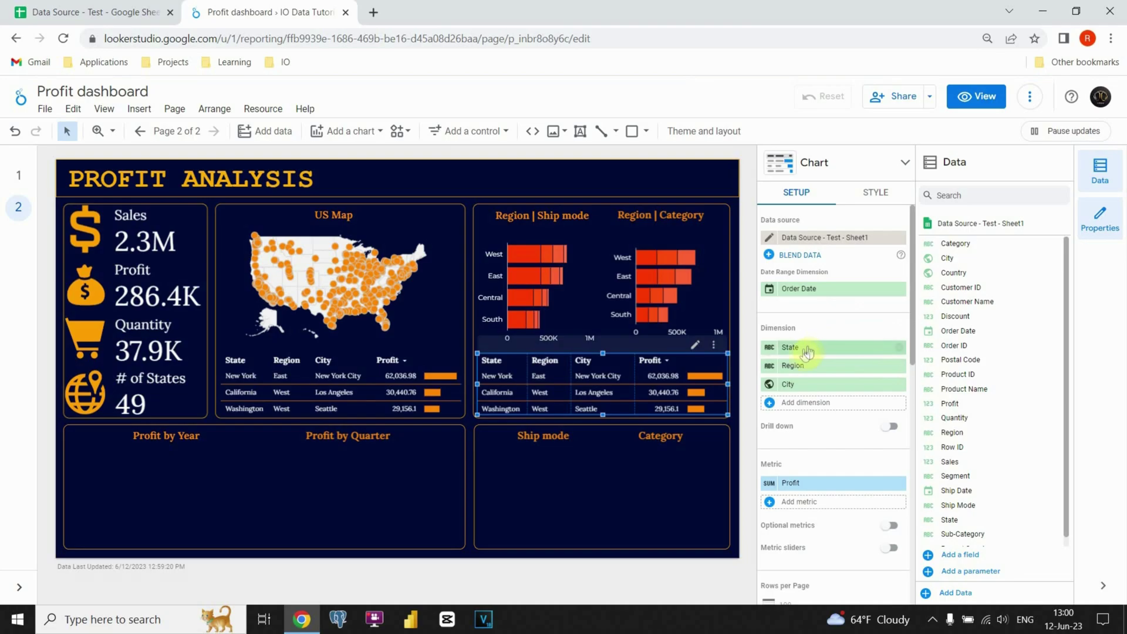
{"action": "left_click_drag", "start_coordinate": [814, 355], "coordinate": [816, 366]}
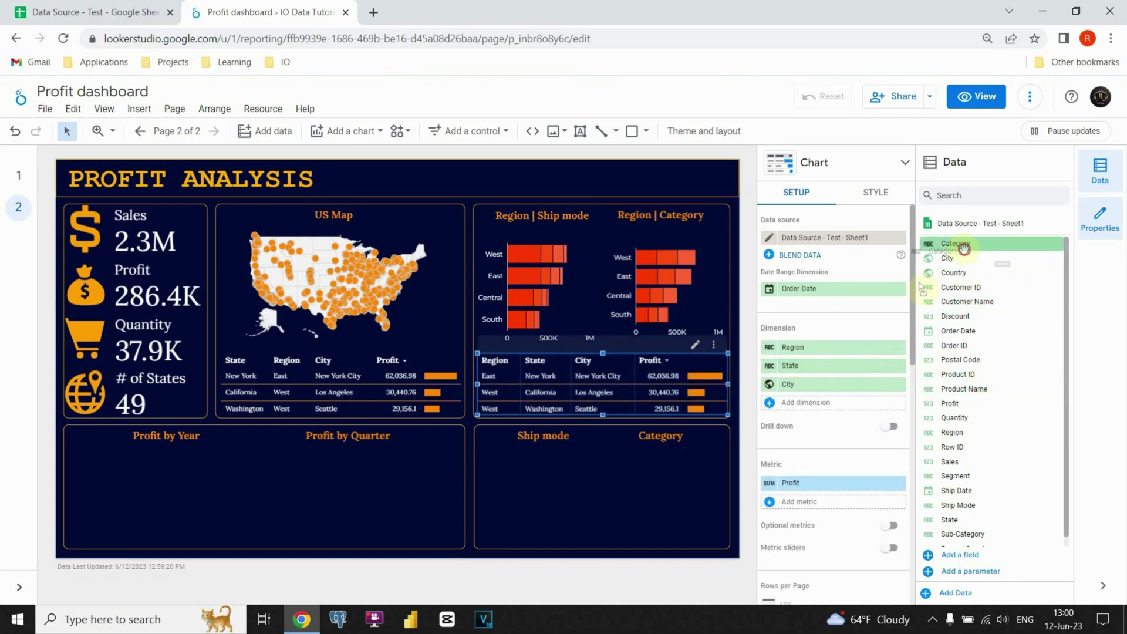
{"action": "left_click_drag", "start_coordinate": [957, 243], "coordinate": [800, 367]}
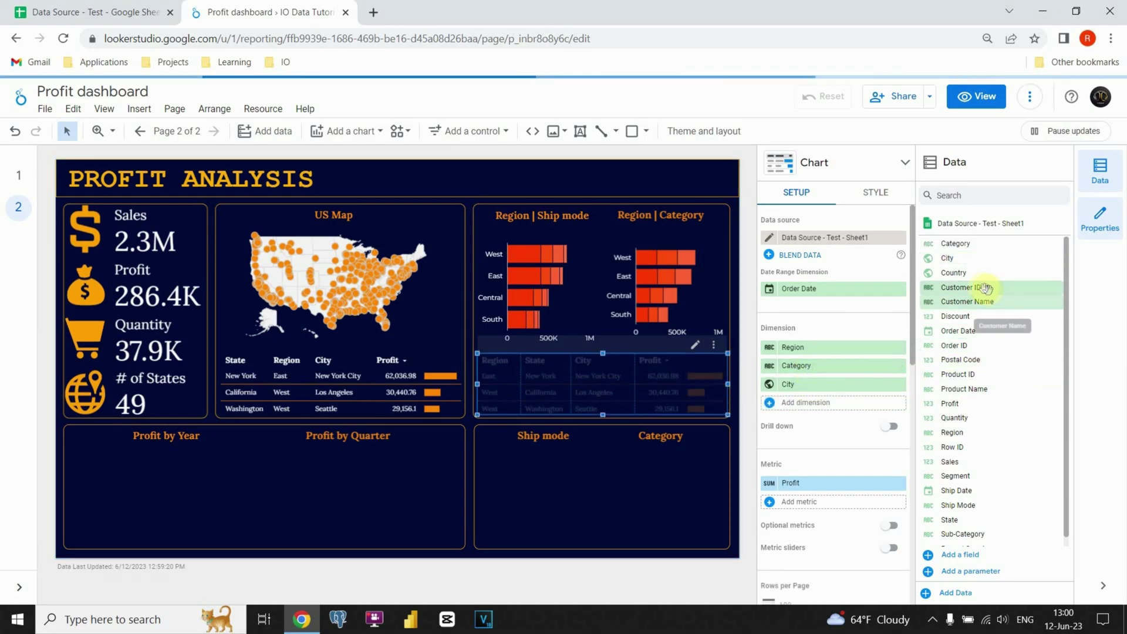
{"action": "scroll", "coordinate": [969, 344], "scroll_direction": "down", "scroll_amount": 1}
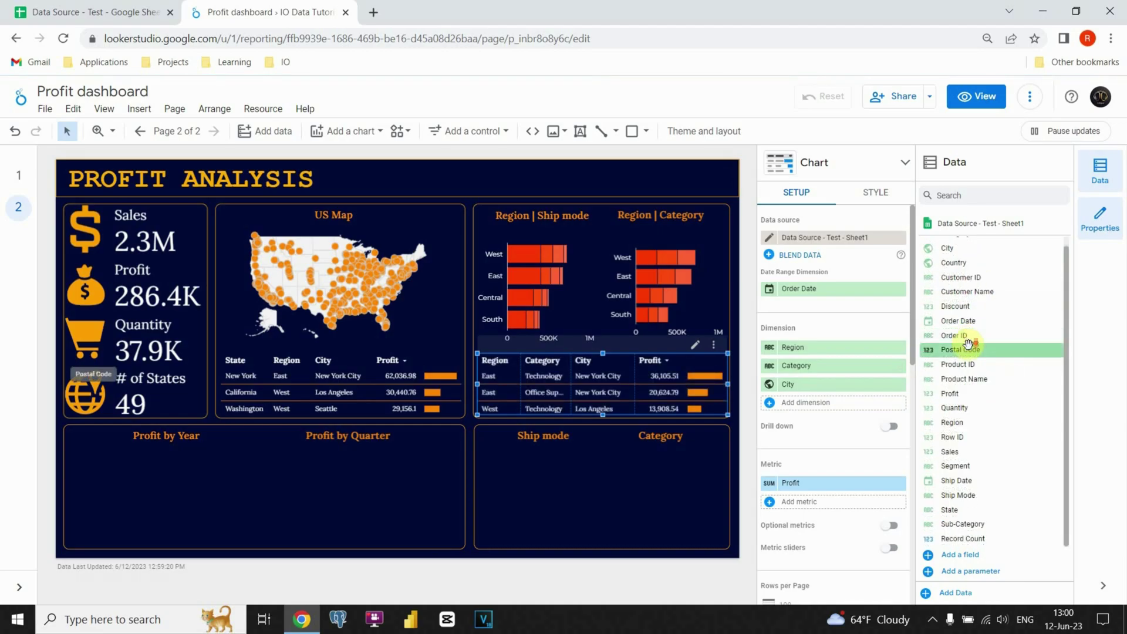
{"action": "left_click_drag", "start_coordinate": [966, 498], "coordinate": [816, 392]}
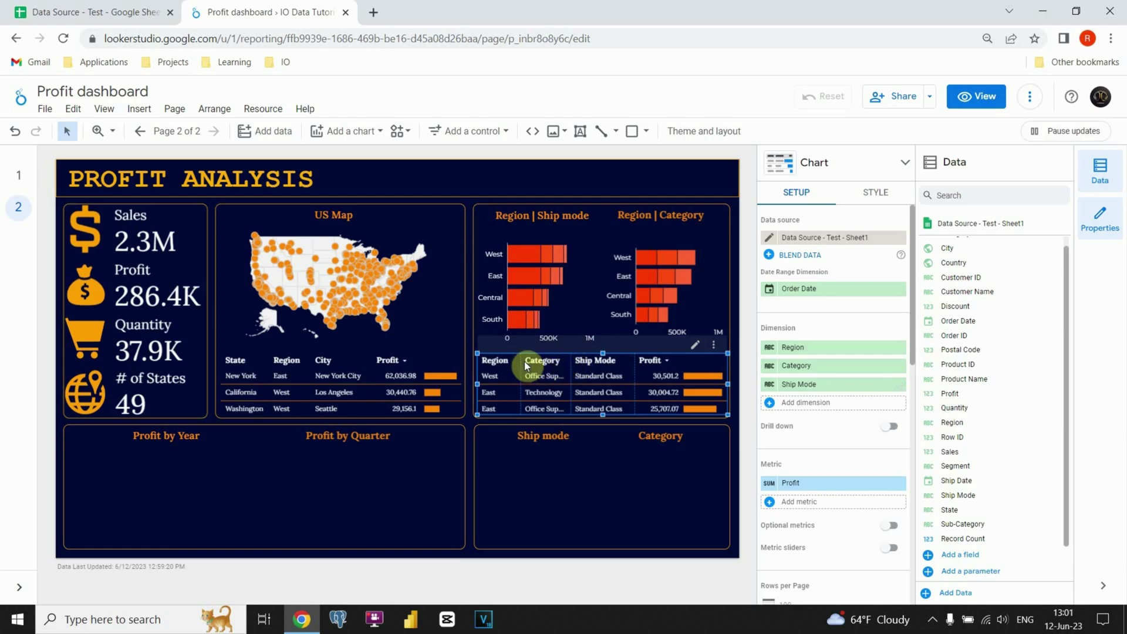
{"action": "left_click_drag", "start_coordinate": [514, 360], "coordinate": [514, 361]}
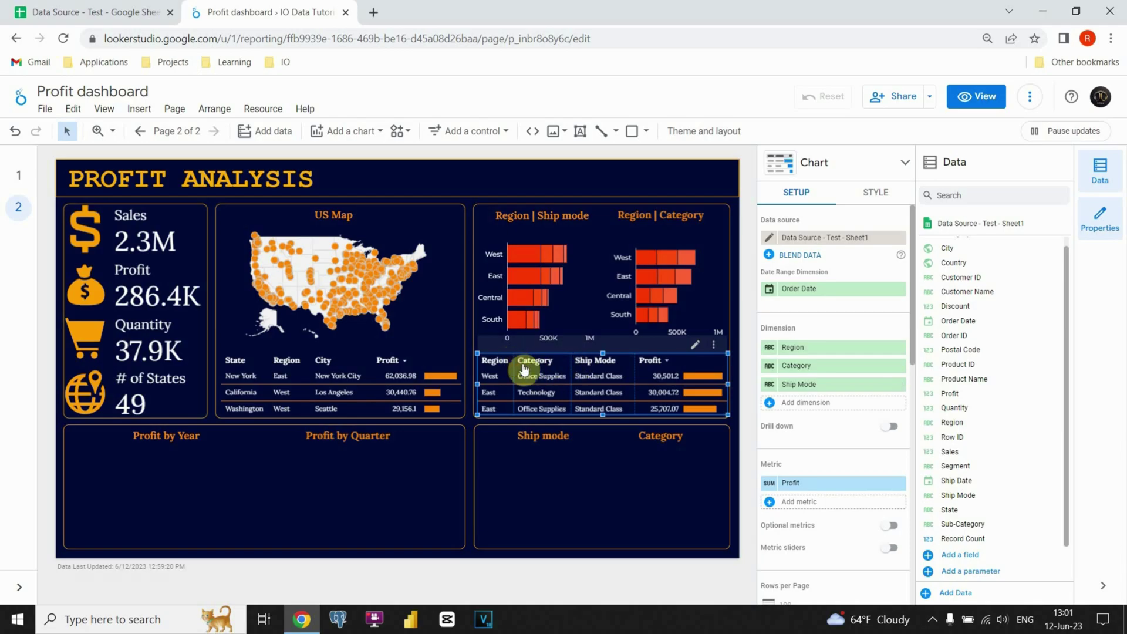
{"action": "left_click", "coordinate": [735, 466]}
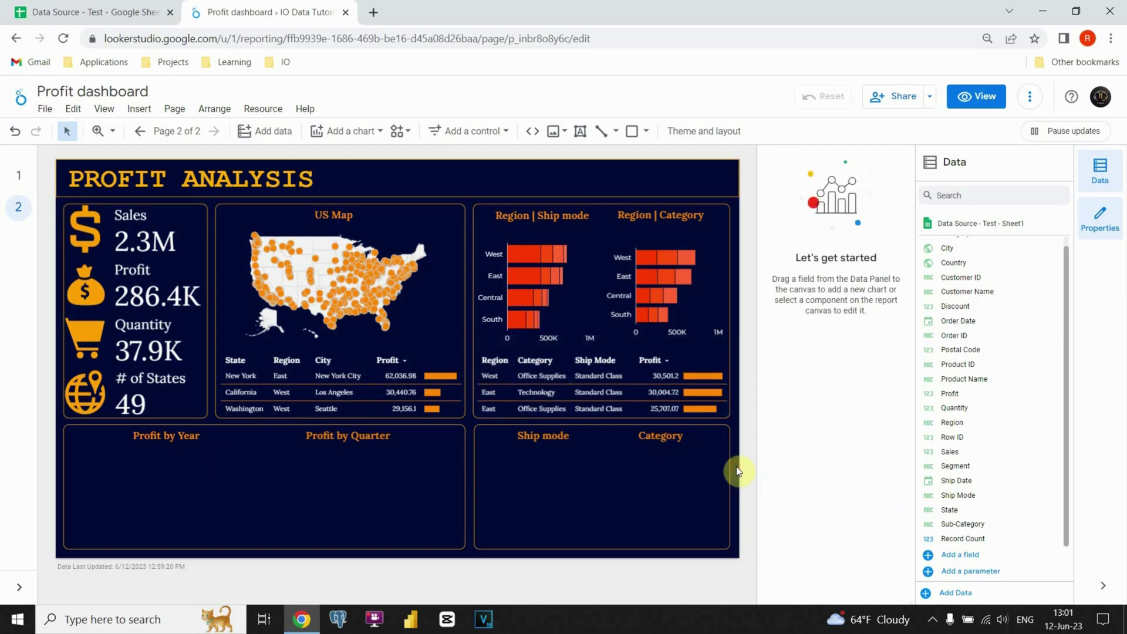
- Insert a line chart in the panel under the Profit by Year heading and lower its upper edge below the heading
{"action": "left_click", "coordinate": [349, 131]}
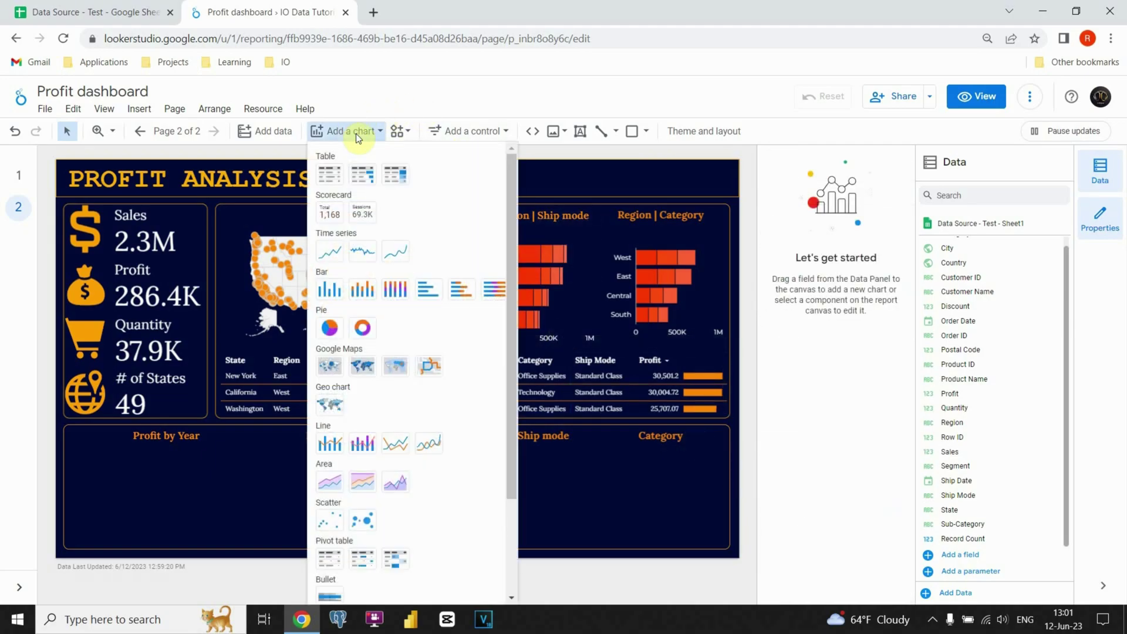
{"action": "left_click", "coordinate": [401, 452]}
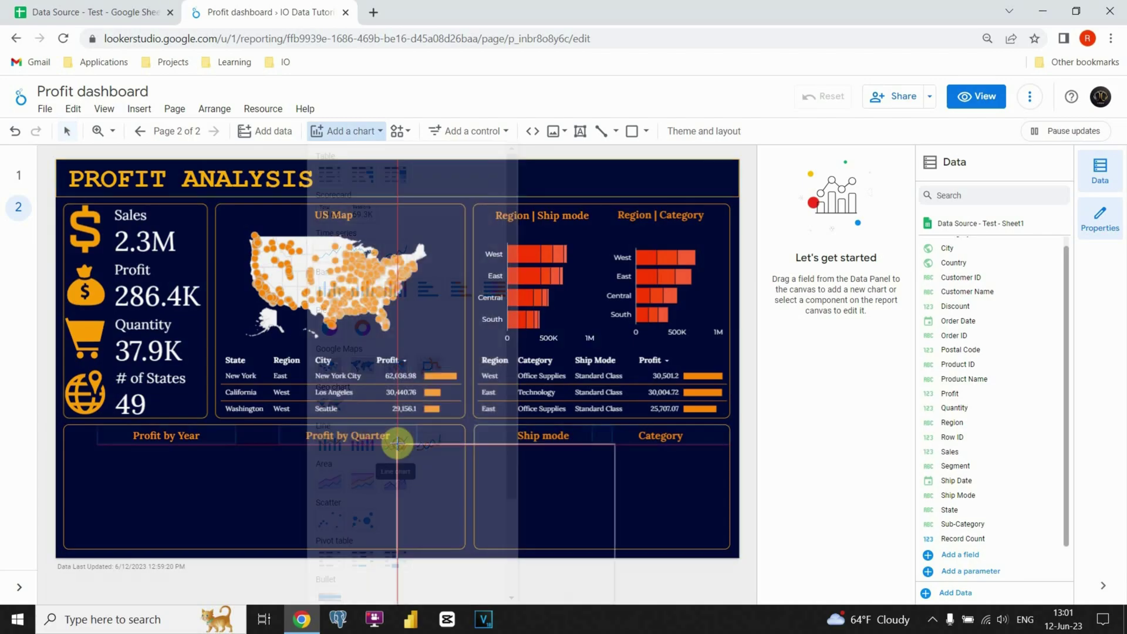
{"action": "left_click", "coordinate": [72, 389]}
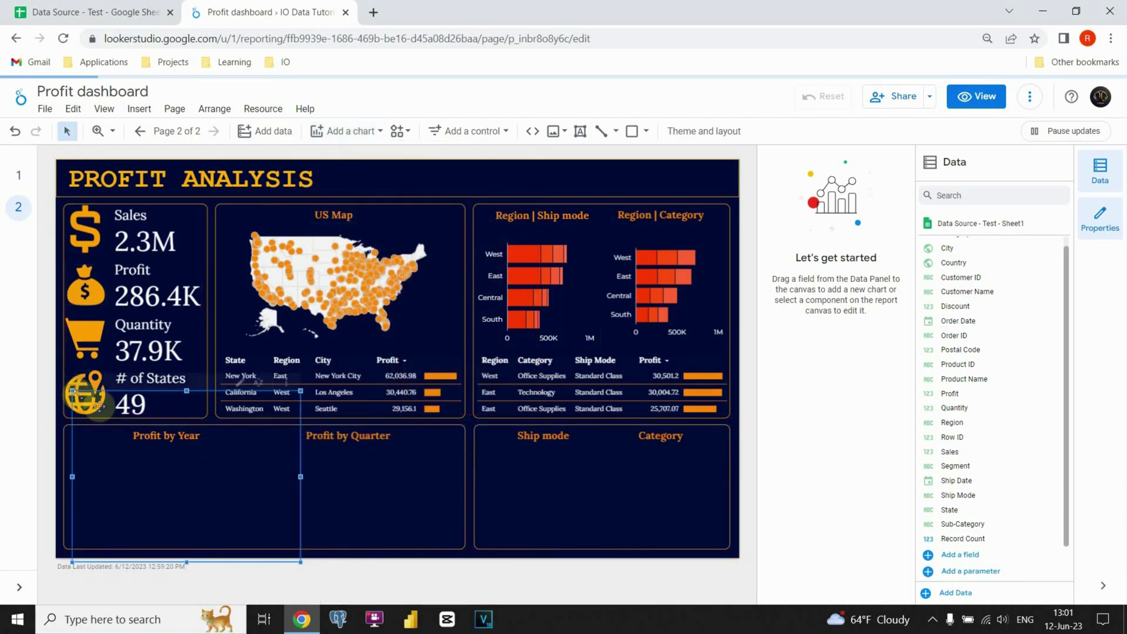
{"action": "left_click_drag", "start_coordinate": [186, 390], "coordinate": [174, 447]}
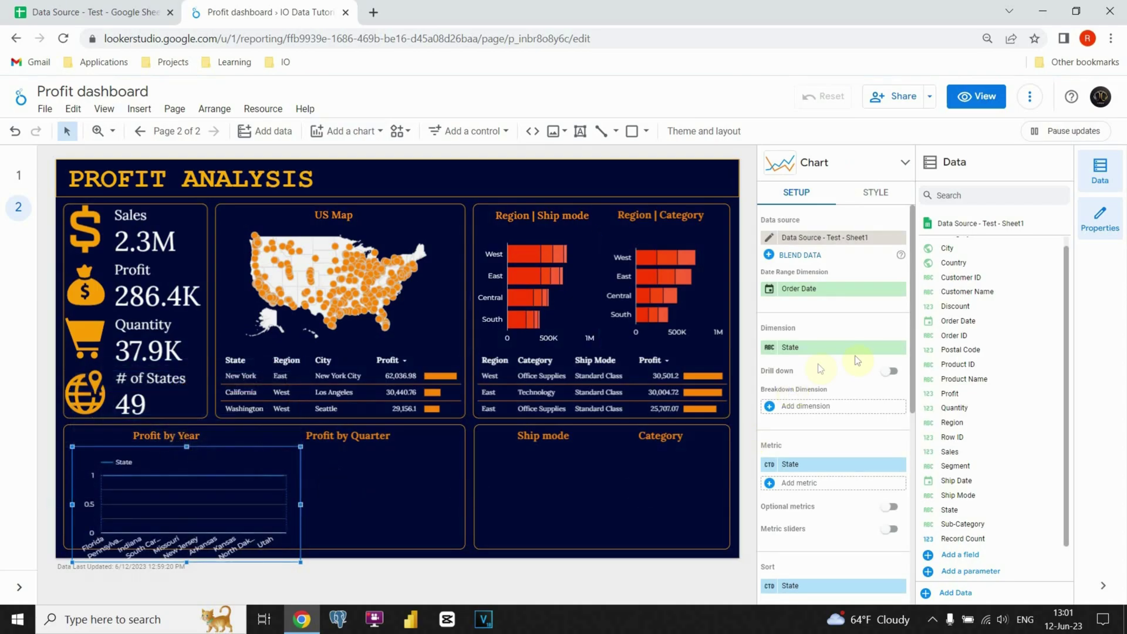
- Set the line chart's dimension to Order Date grouped by Year and its metric to Profit
{"action": "left_click_drag", "start_coordinate": [955, 350], "coordinate": [951, 346]}
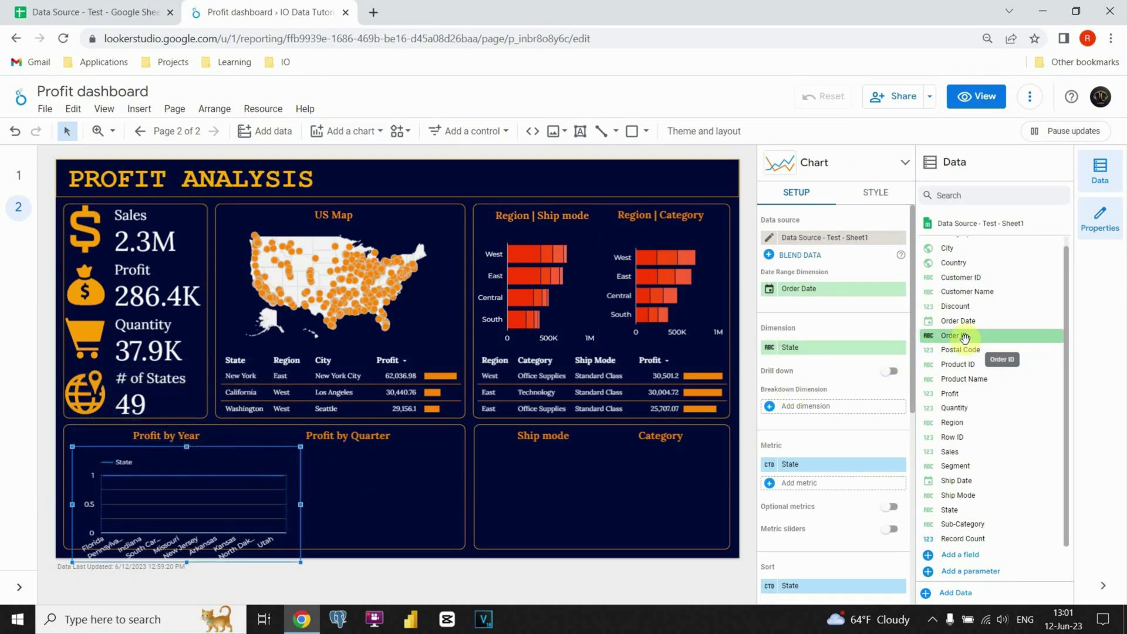
{"action": "left_click_drag", "start_coordinate": [964, 323], "coordinate": [804, 348]}
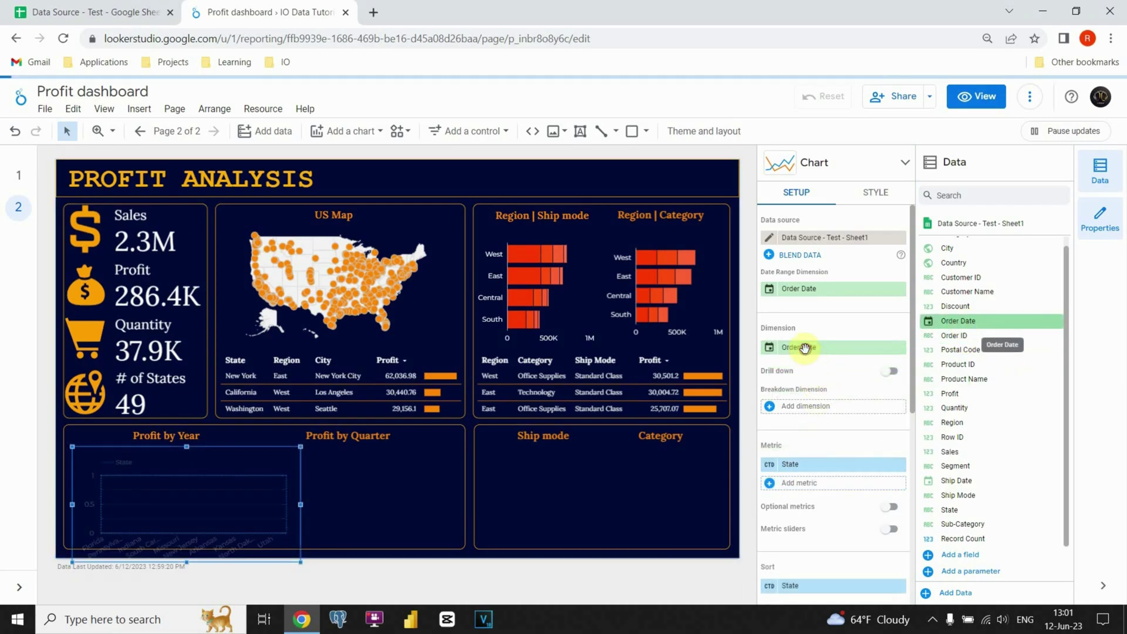
{"action": "left_click", "coordinate": [770, 350]}
{"action": "left_click", "coordinate": [665, 423]}
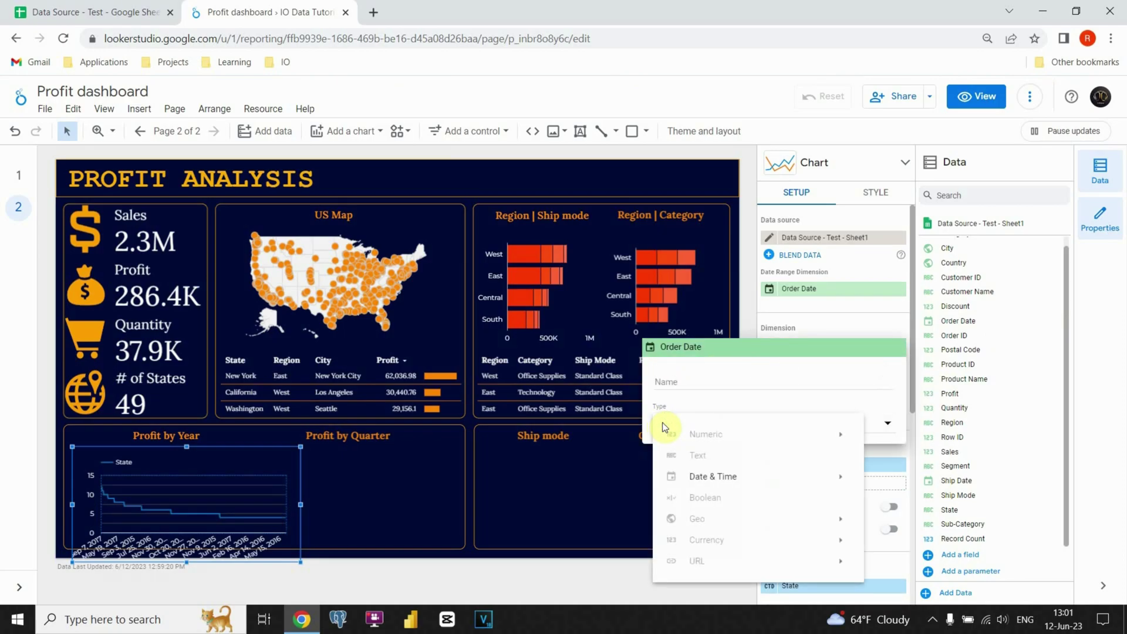
{"action": "mouse_move", "coordinate": [711, 473]}
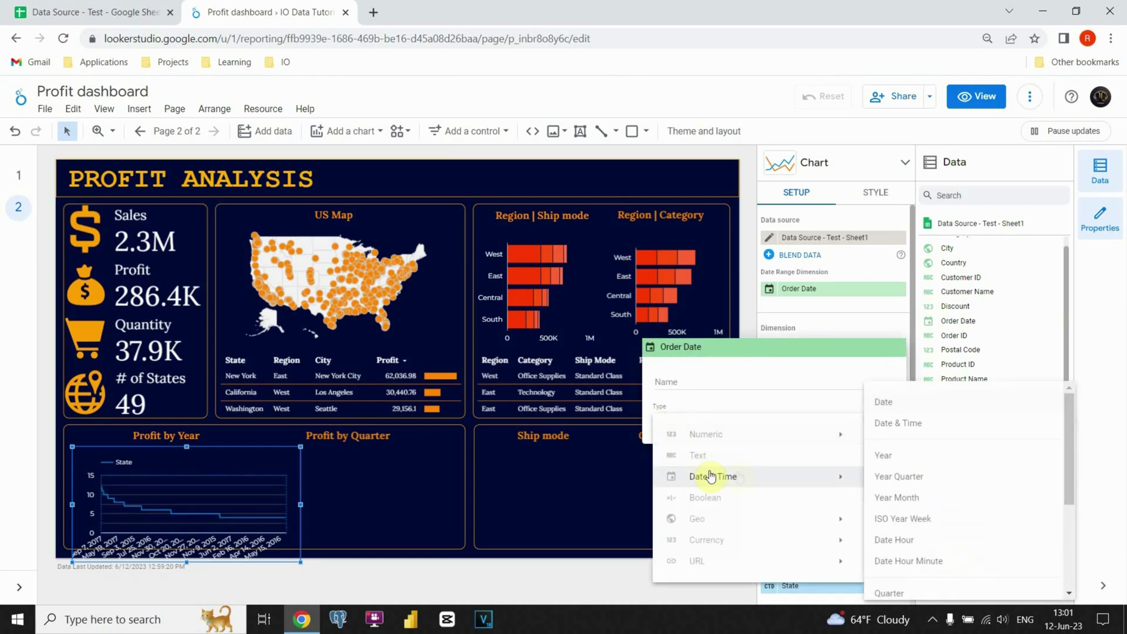
{"action": "left_click", "coordinate": [913, 456]}
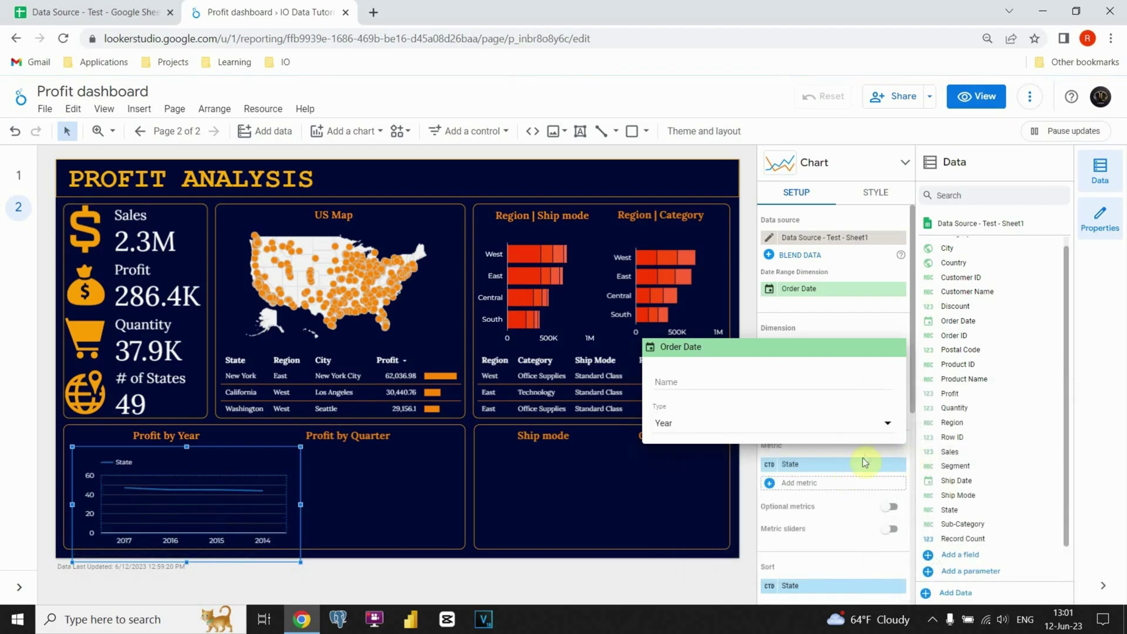
{"action": "left_click", "coordinate": [864, 453]}
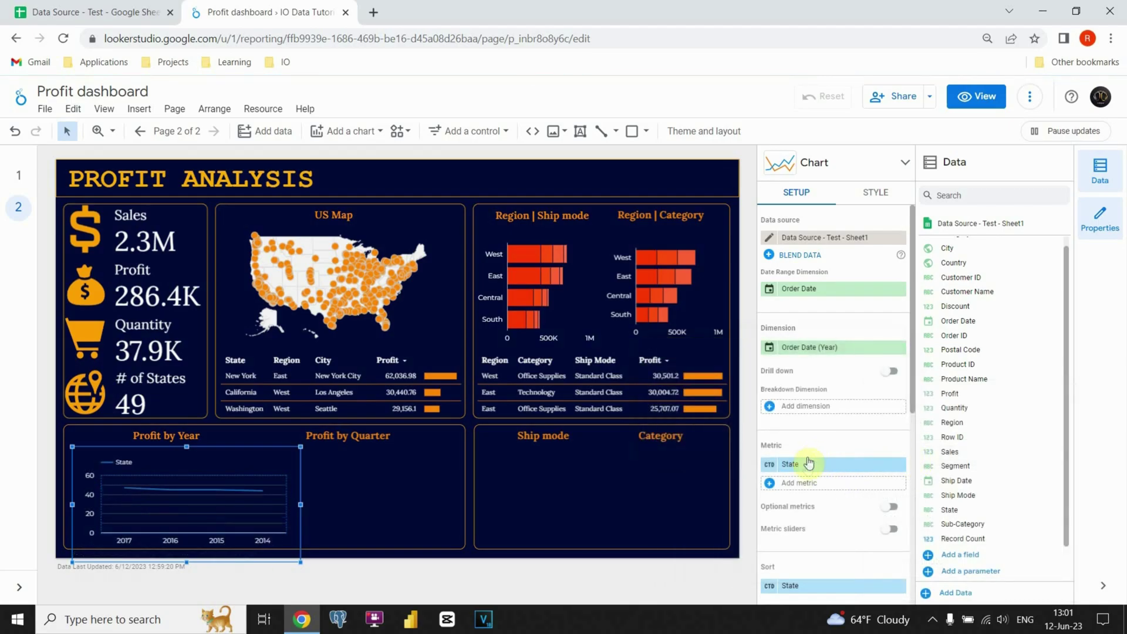
{"action": "left_click_drag", "start_coordinate": [951, 394], "coordinate": [792, 473]}
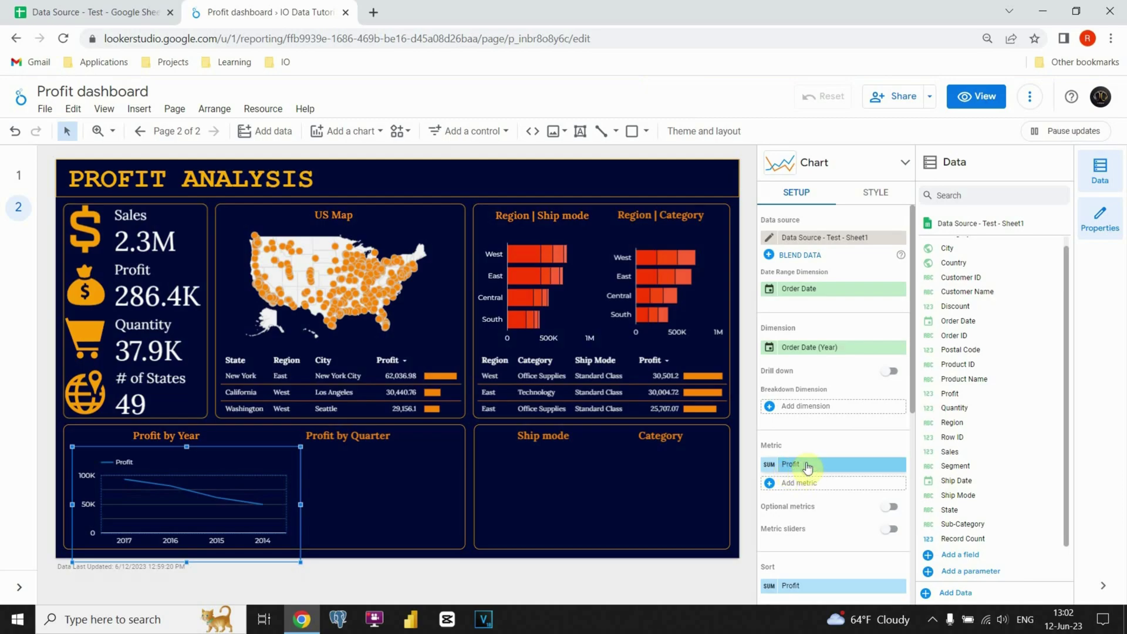
- Align the line chart with the panel's lower-left corner, narrow it to about half the panel and keep it below the Profit by Year heading
{"action": "left_click_drag", "start_coordinate": [204, 447], "coordinate": [195, 440]}
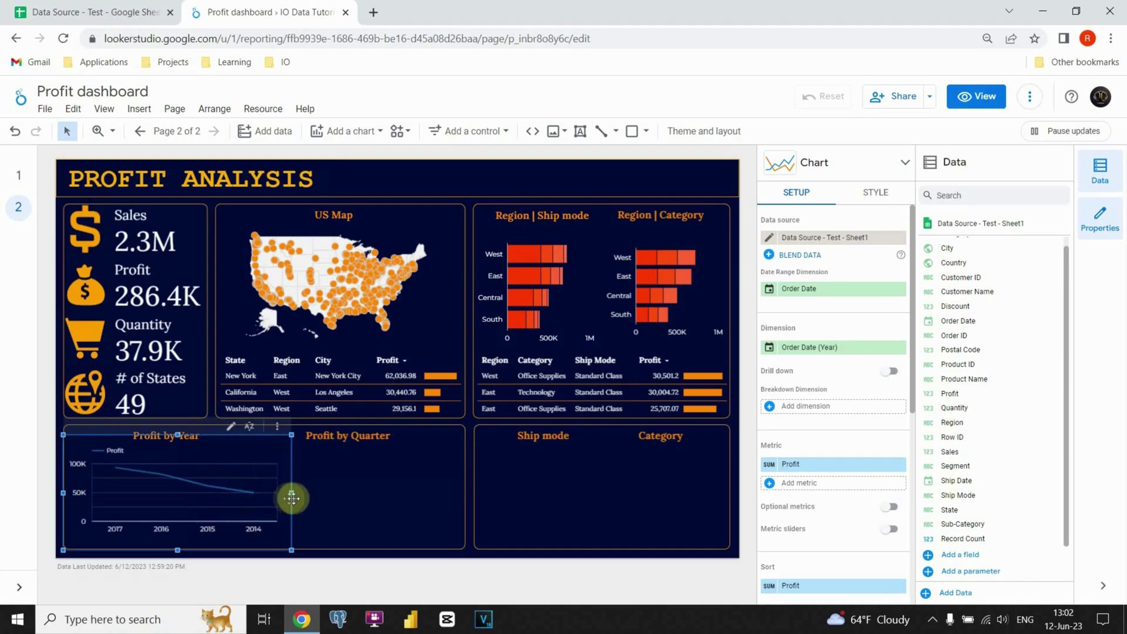
{"action": "left_click_drag", "start_coordinate": [292, 493], "coordinate": [257, 493]}
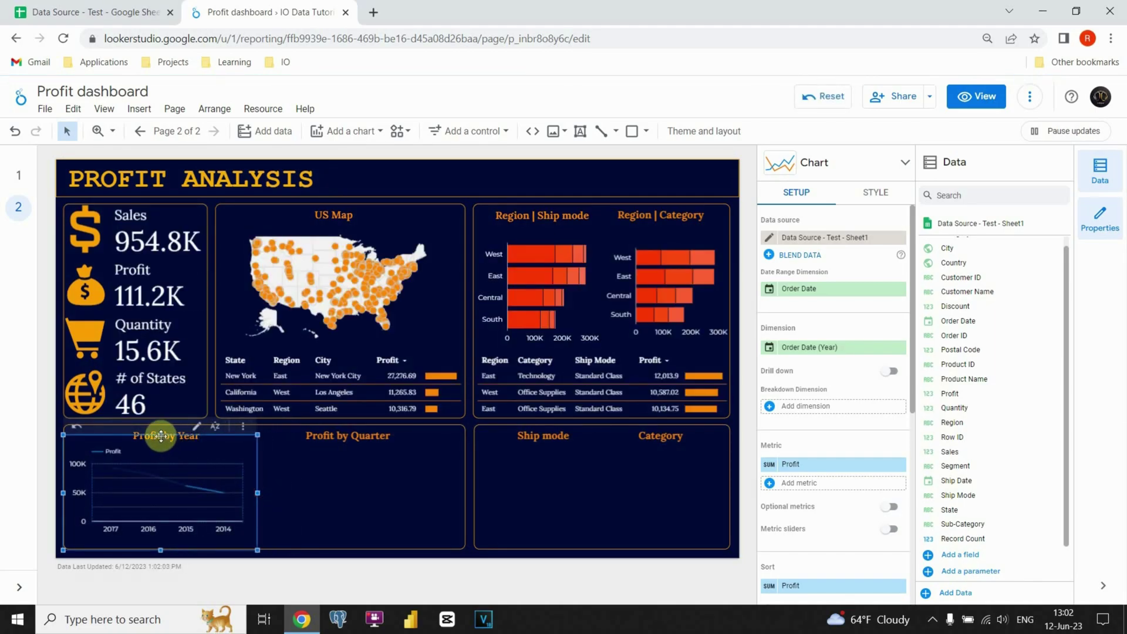
{"action": "left_click_drag", "start_coordinate": [160, 435], "coordinate": [159, 444]}
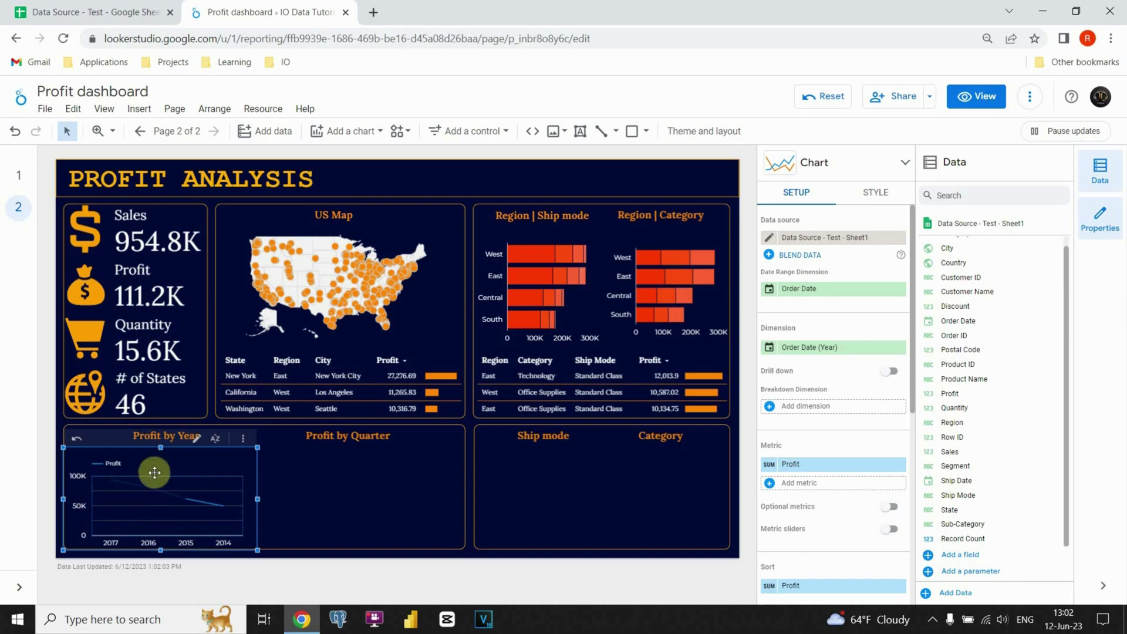
- Give the Profit line a thickness of 4 and a red-orange colour
{"action": "left_click", "coordinate": [877, 195]}
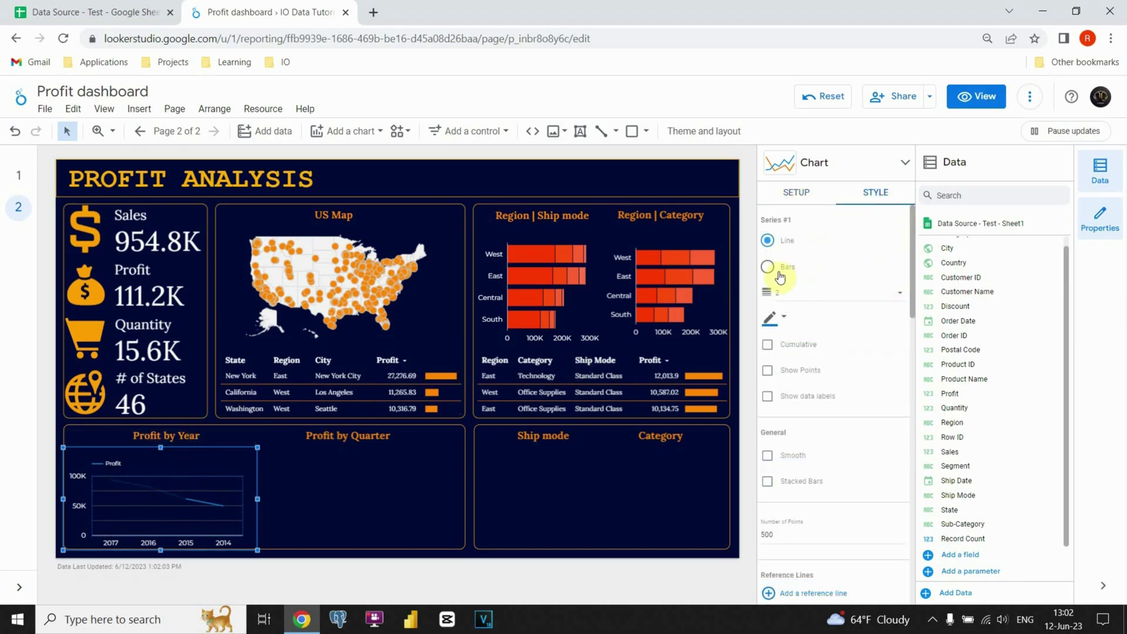
{"action": "left_click", "coordinate": [803, 291]}
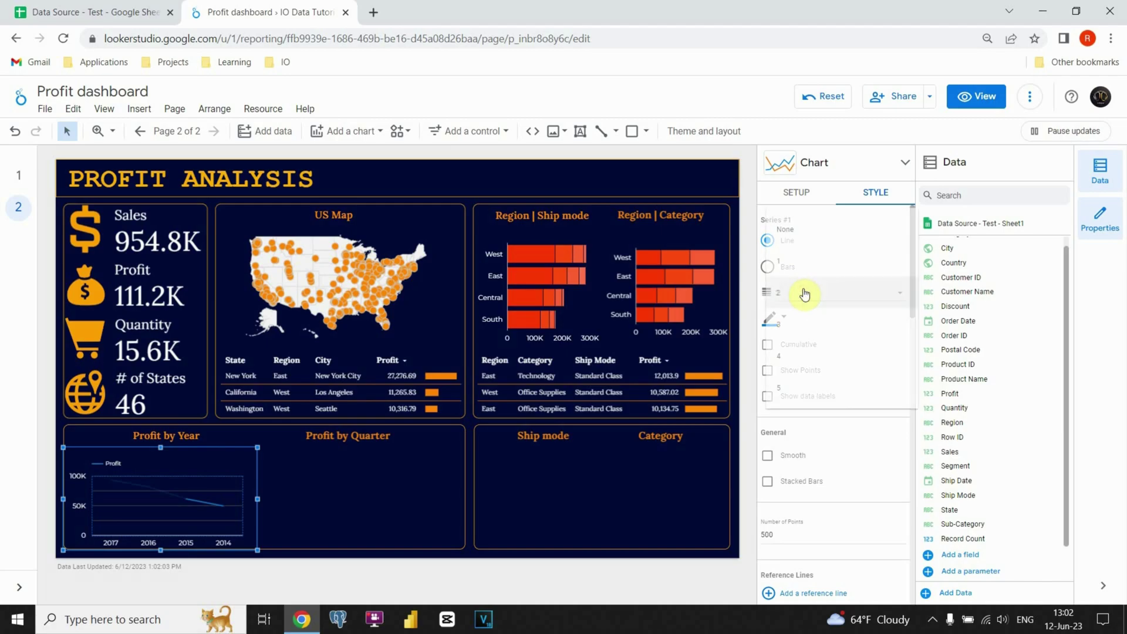
{"action": "left_click", "coordinate": [796, 350]}
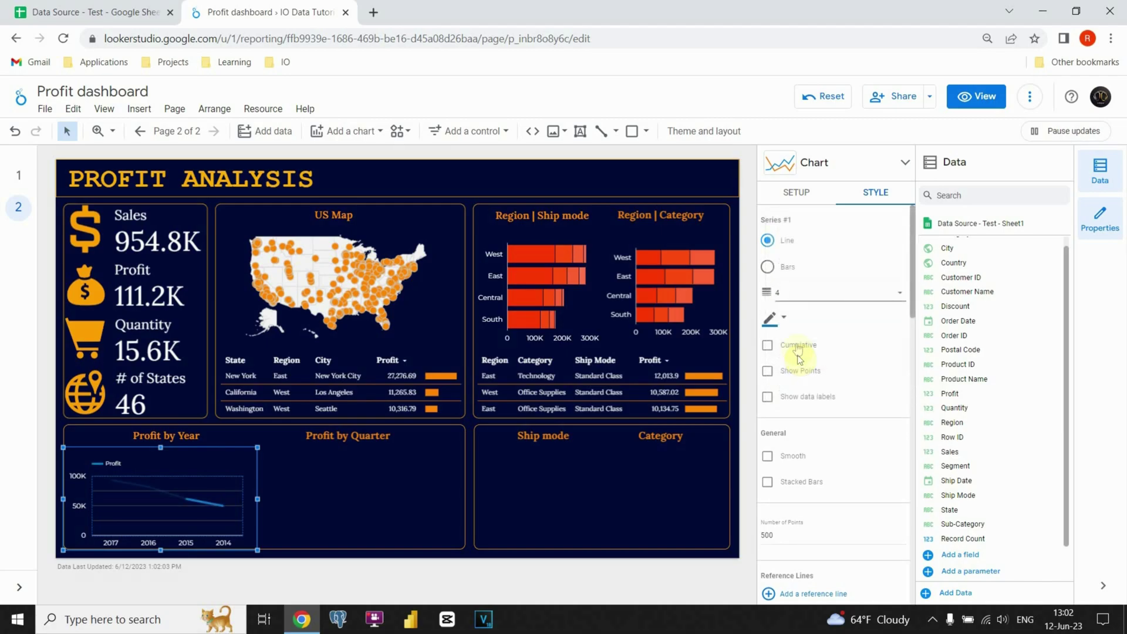
{"action": "left_click", "coordinate": [784, 321]}
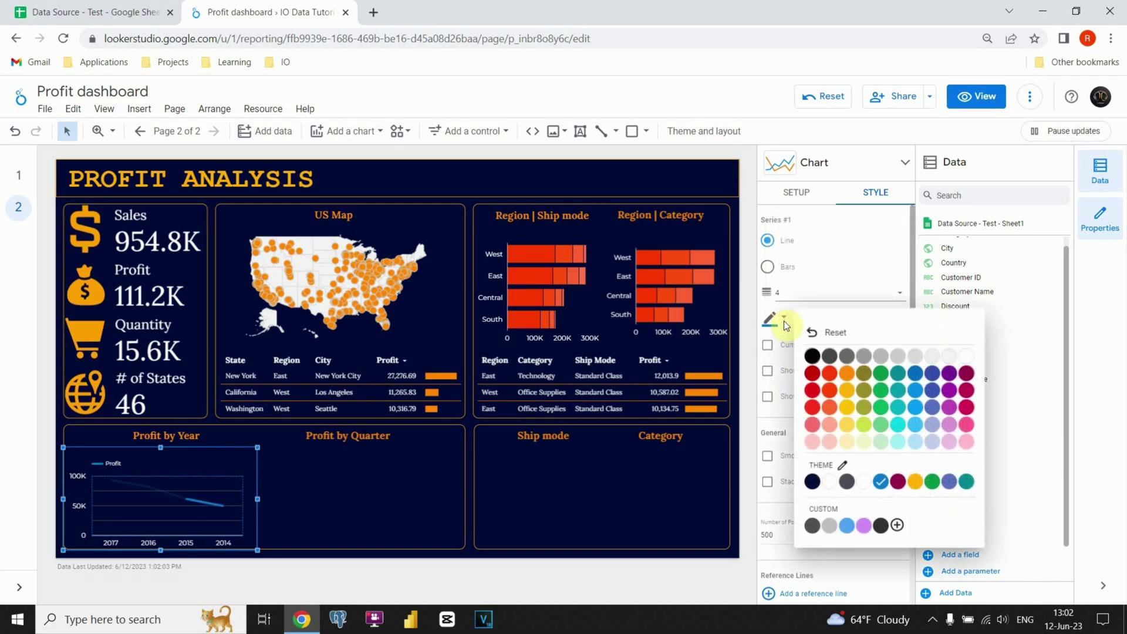
{"action": "left_click", "coordinate": [836, 376]}
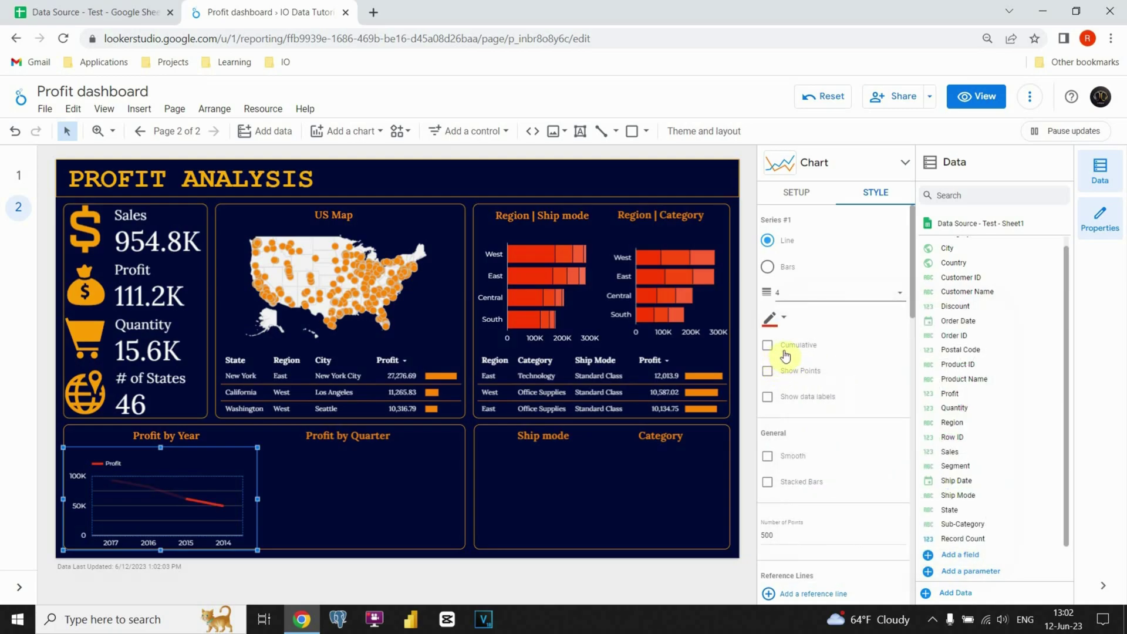
- Add a reference line of type Metric to the Profit by Year chart, showing the average Profit
{"action": "scroll", "coordinate": [785, 357], "scroll_direction": "down", "scroll_amount": 1}
{"action": "scroll", "coordinate": [795, 349], "scroll_direction": "down", "scroll_amount": 1}
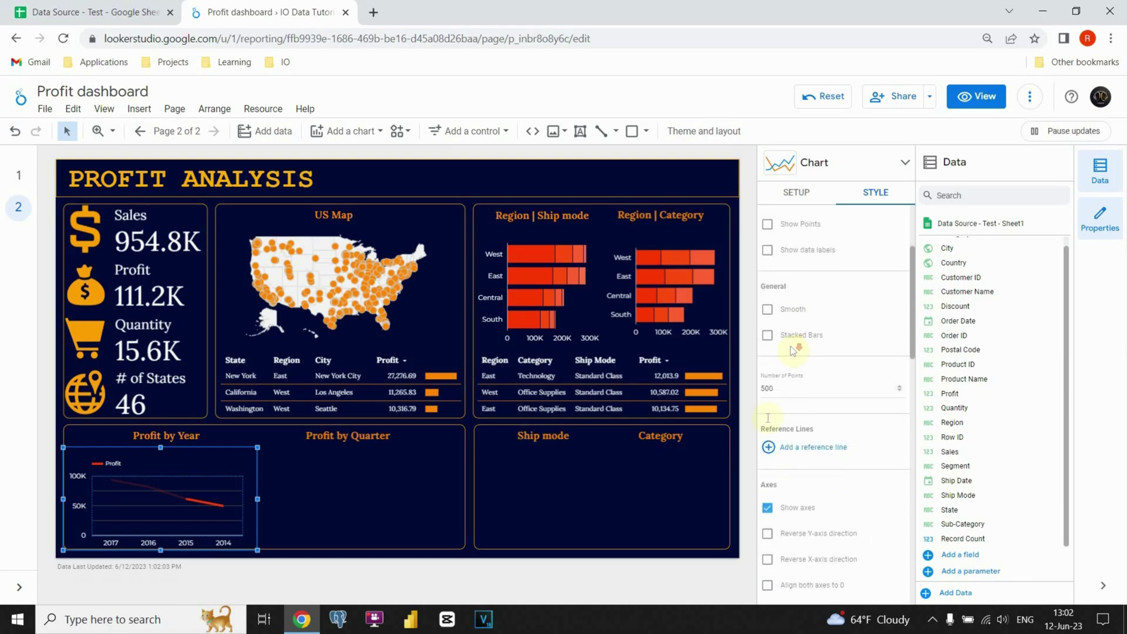
{"action": "left_click", "coordinate": [776, 453]}
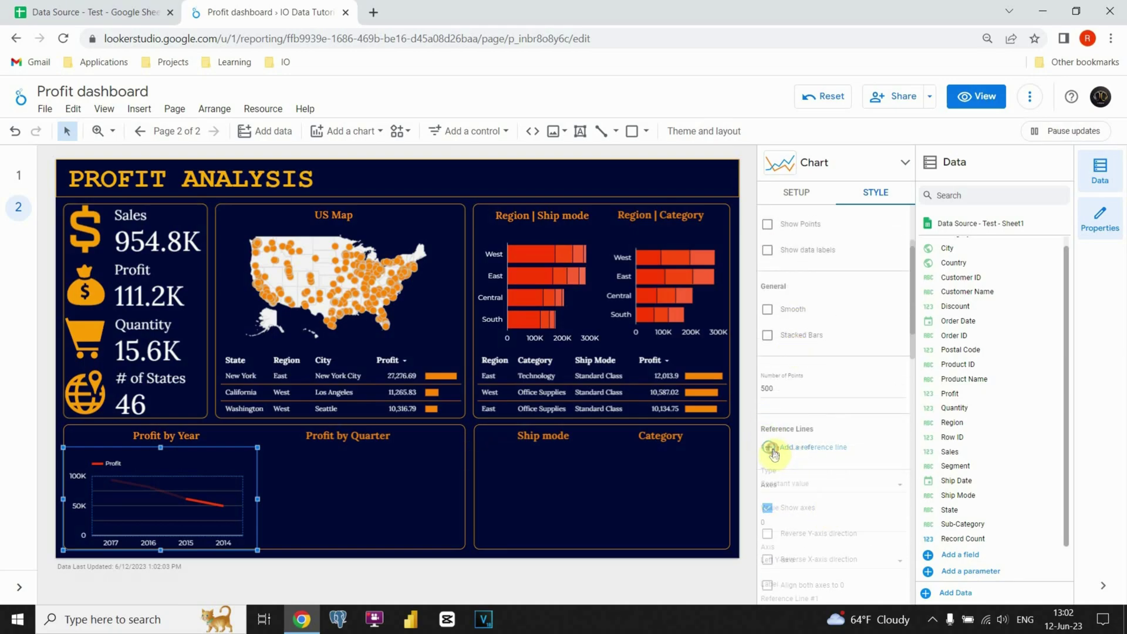
{"action": "scroll", "coordinate": [798, 447], "scroll_direction": "down", "scroll_amount": 3}
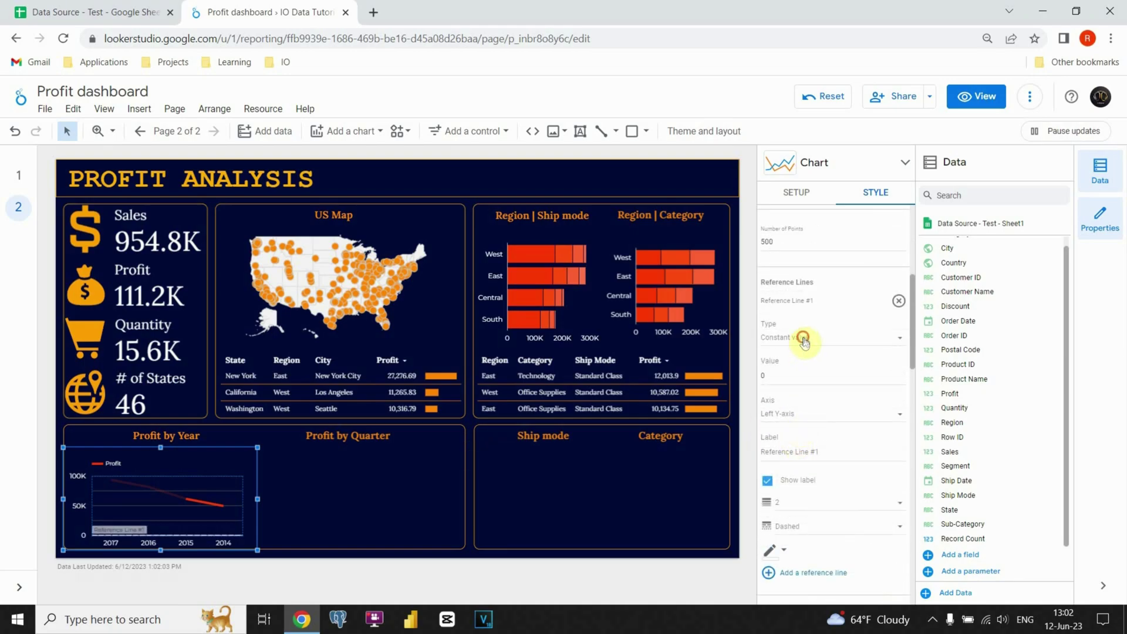
{"action": "left_click", "coordinate": [805, 342]}
{"action": "left_click", "coordinate": [791, 360]}
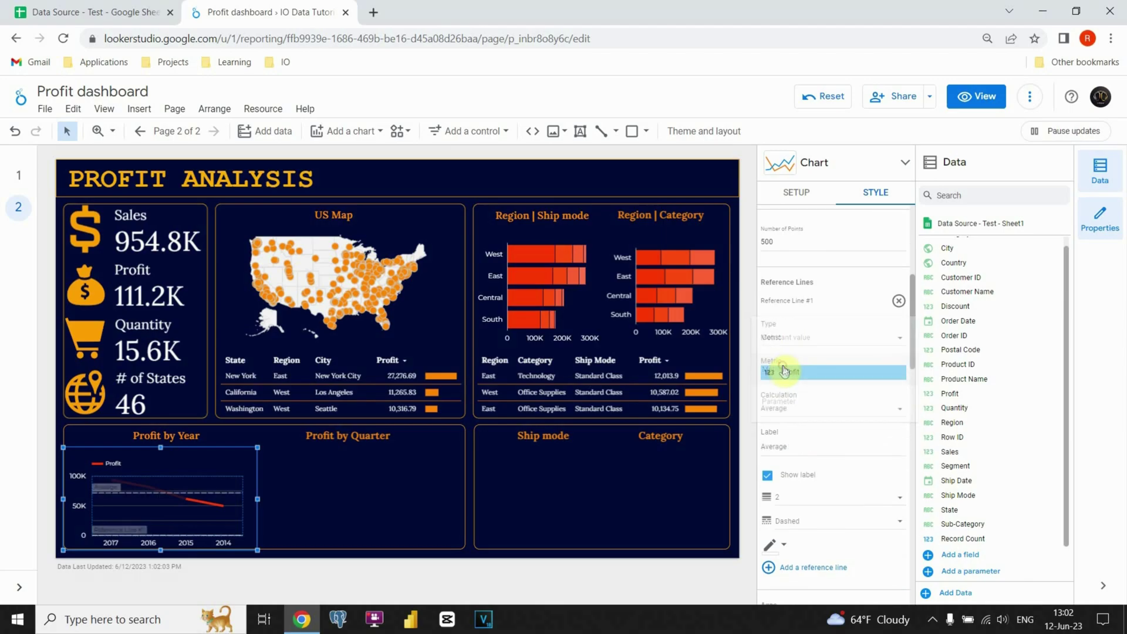
- Make the grid lines of the Profit by Year line chart transparent
{"action": "scroll", "coordinate": [787, 383], "scroll_direction": "down", "scroll_amount": 3}
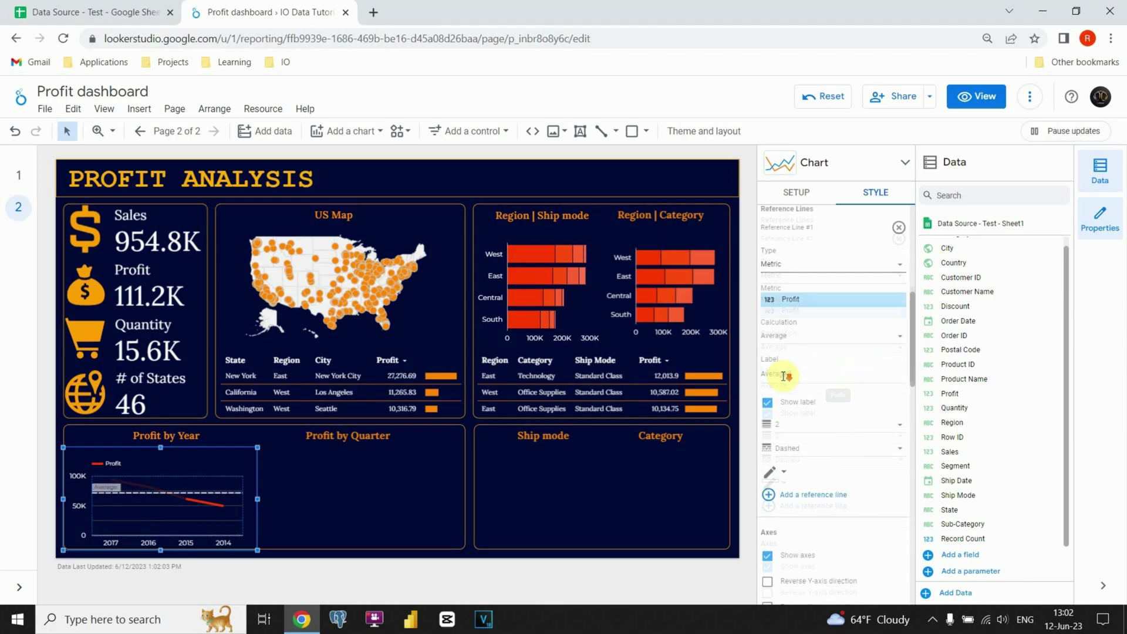
{"action": "scroll", "coordinate": [786, 382], "scroll_direction": "down", "scroll_amount": 2}
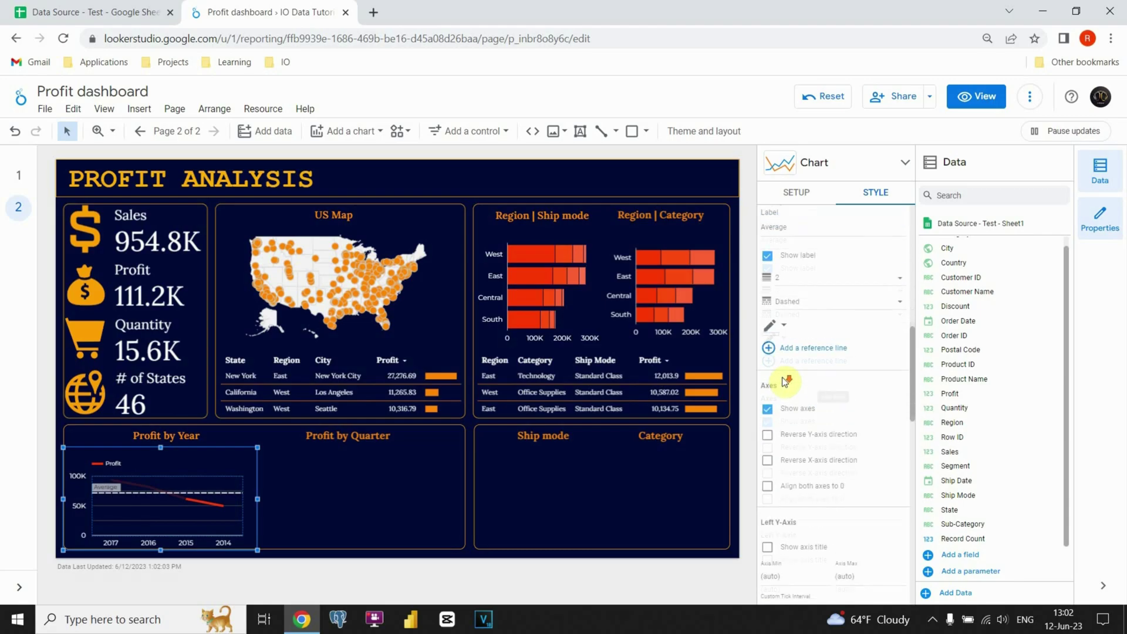
{"action": "scroll", "coordinate": [784, 382], "scroll_direction": "down", "scroll_amount": 4}
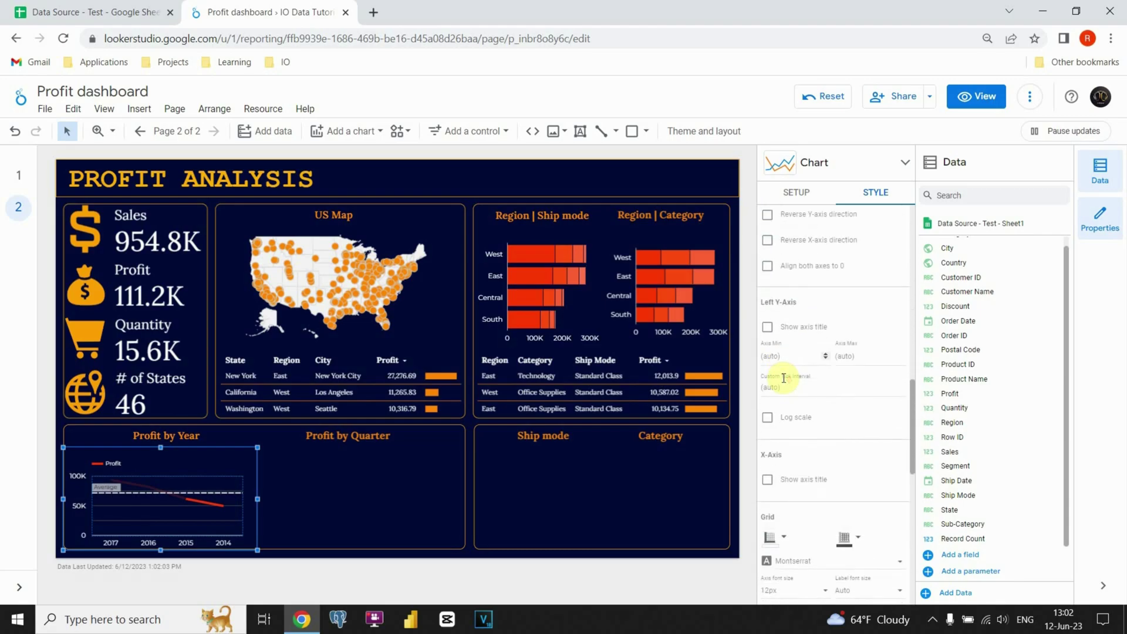
{"action": "scroll", "coordinate": [786, 382], "scroll_direction": "down", "scroll_amount": 2}
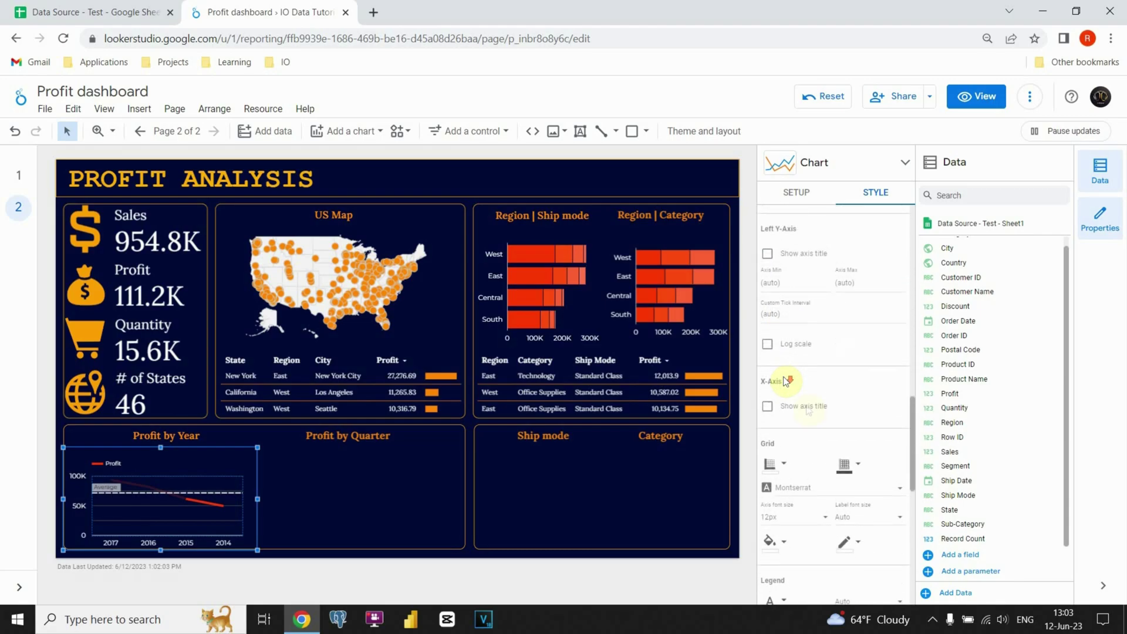
{"action": "left_click", "coordinate": [852, 467]}
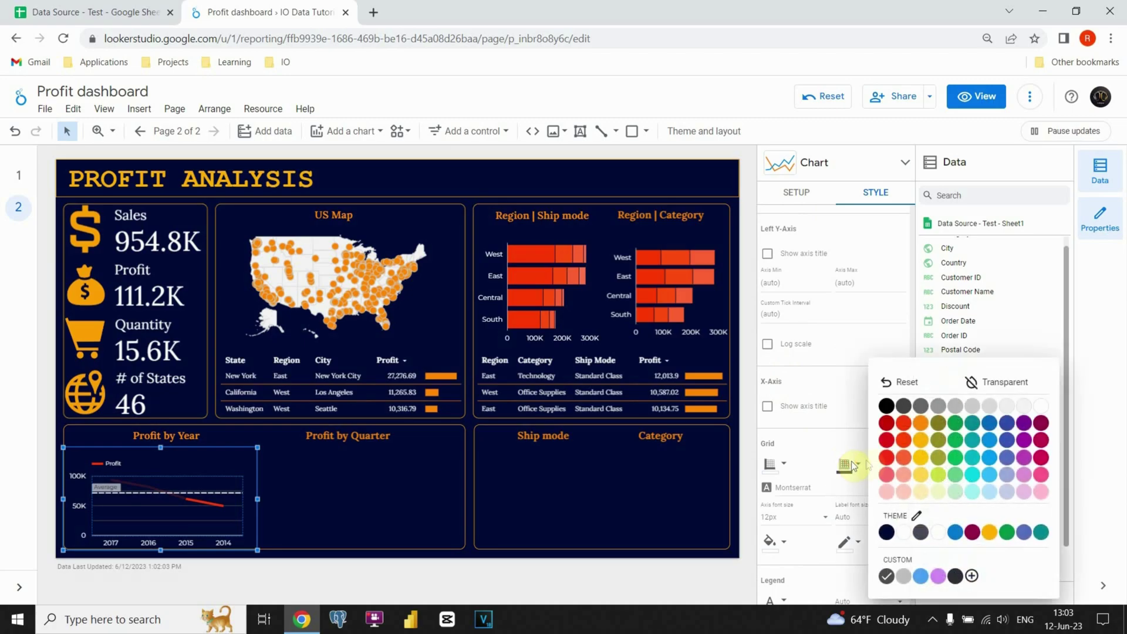
{"action": "left_click", "coordinate": [1016, 390]}
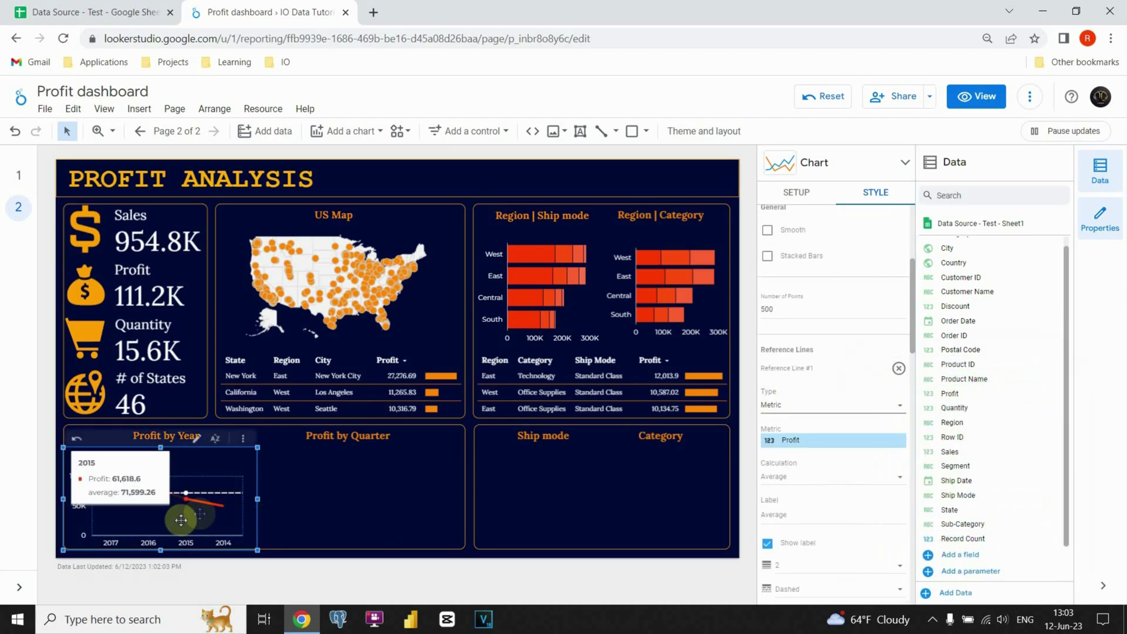
- Clear the cross-filter applied through the Profit by Year chart and deselect the chart
{"action": "left_click", "coordinate": [221, 505]}
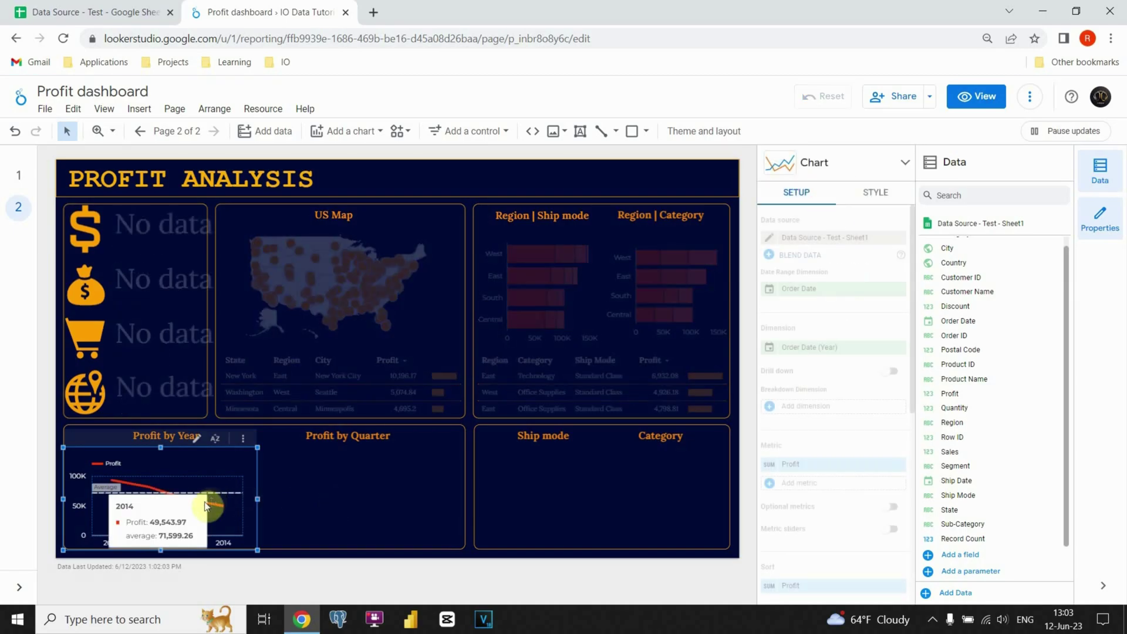
{"action": "left_click", "coordinate": [207, 506]}
{"action": "left_click", "coordinate": [468, 495]}
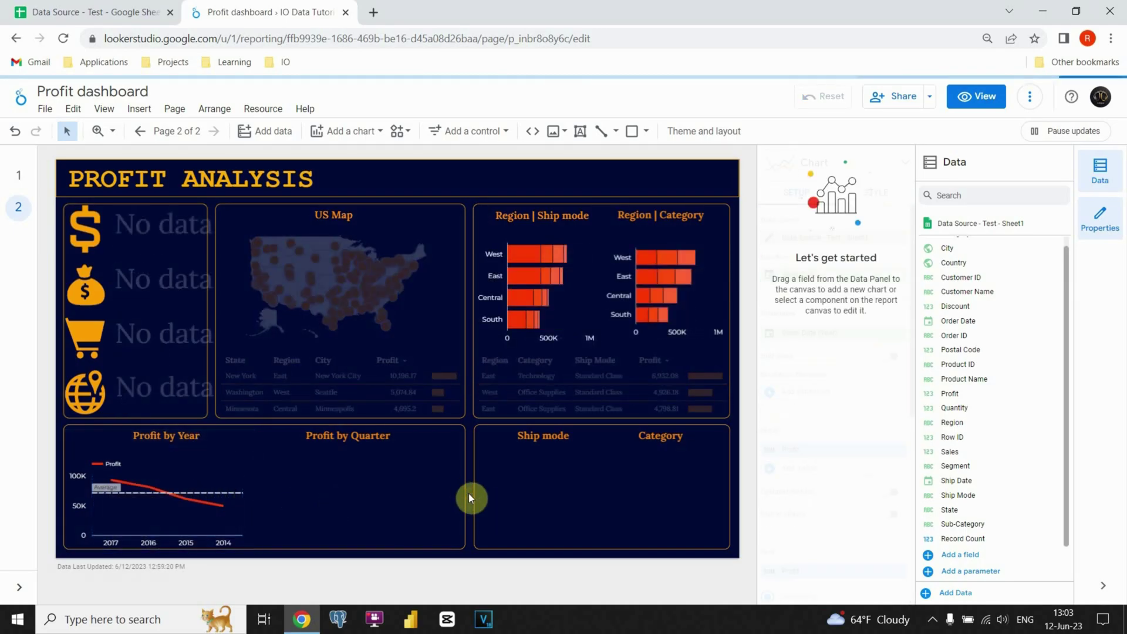
- Widen the Profit by Year line chart slightly, then duplicate it and place the copy below the Profit by Quarter heading
{"action": "left_click", "coordinate": [234, 470]}
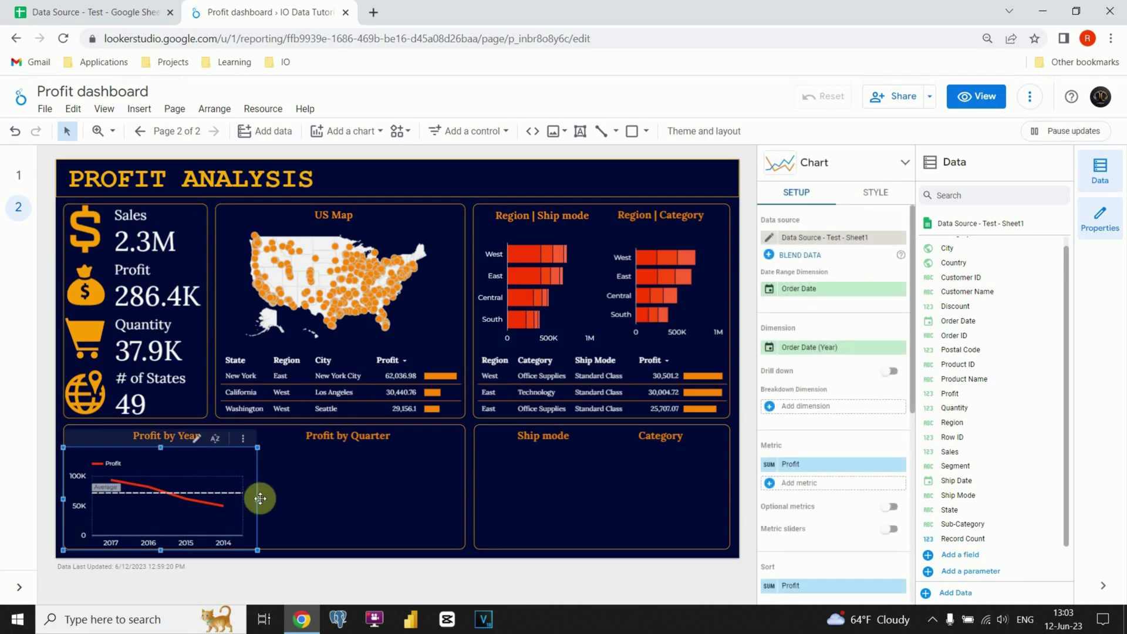
{"action": "left_click_drag", "start_coordinate": [259, 499], "coordinate": [265, 499]}
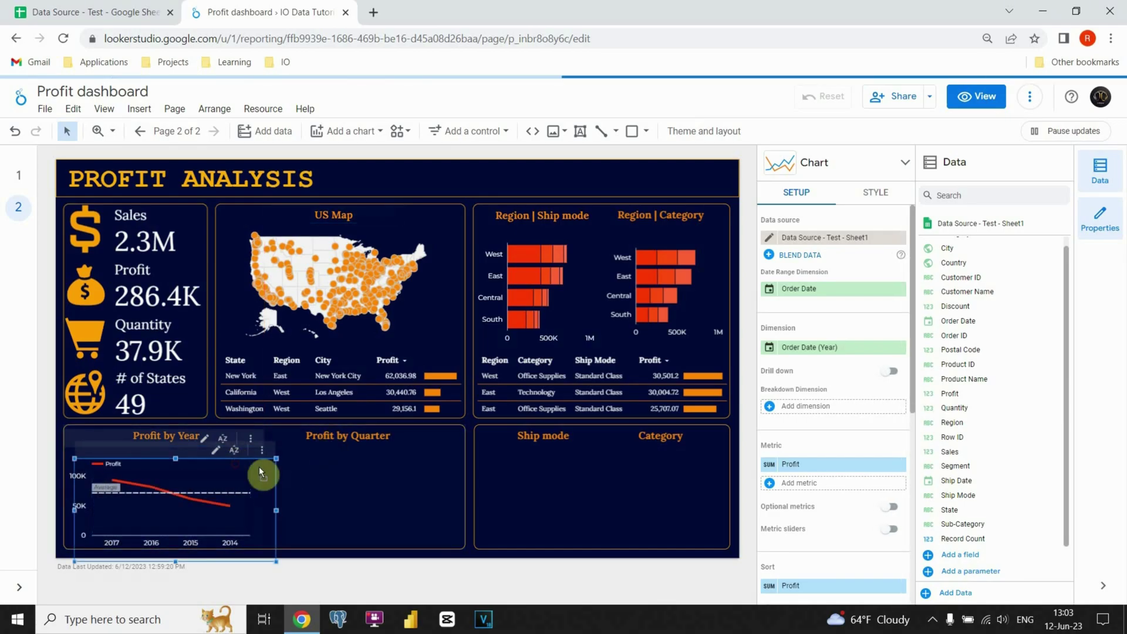
{"action": "left_click_drag", "start_coordinate": [262, 470], "coordinate": [421, 449]}
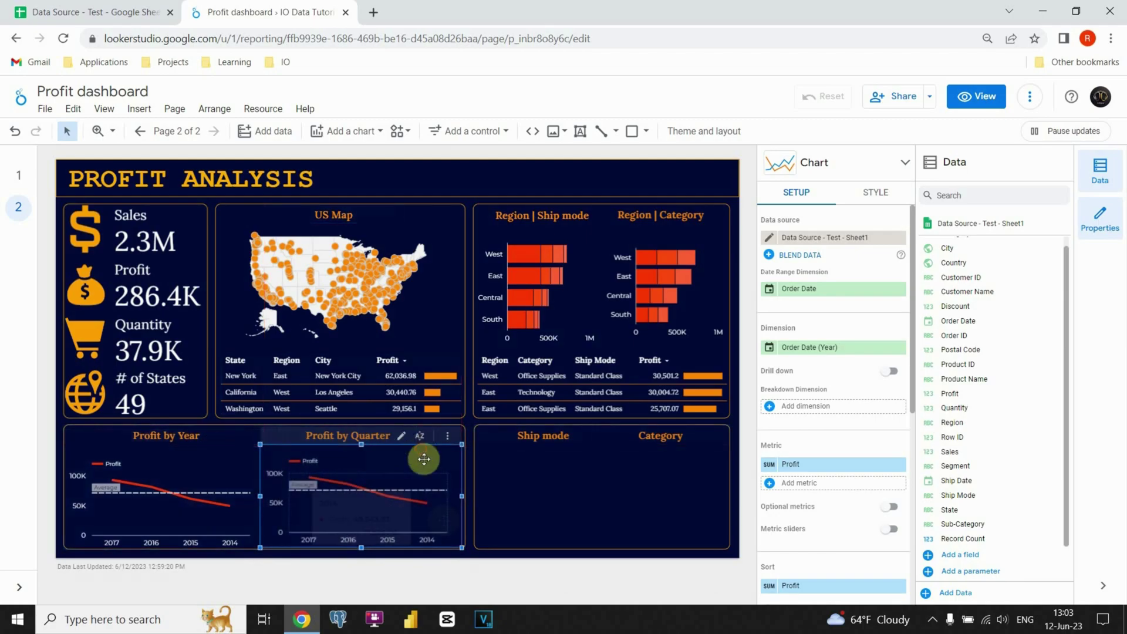
{"action": "left_click", "coordinate": [465, 549]}
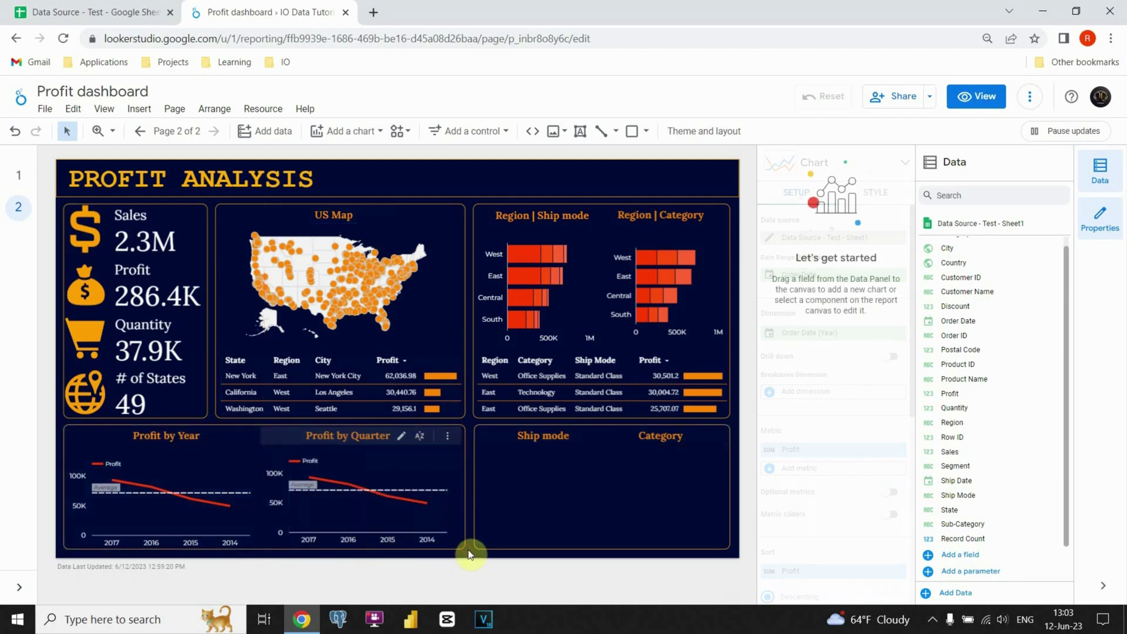
- Change the copied line chart's Order Date dimension to the Quarter date type
{"action": "left_click", "coordinate": [396, 463]}
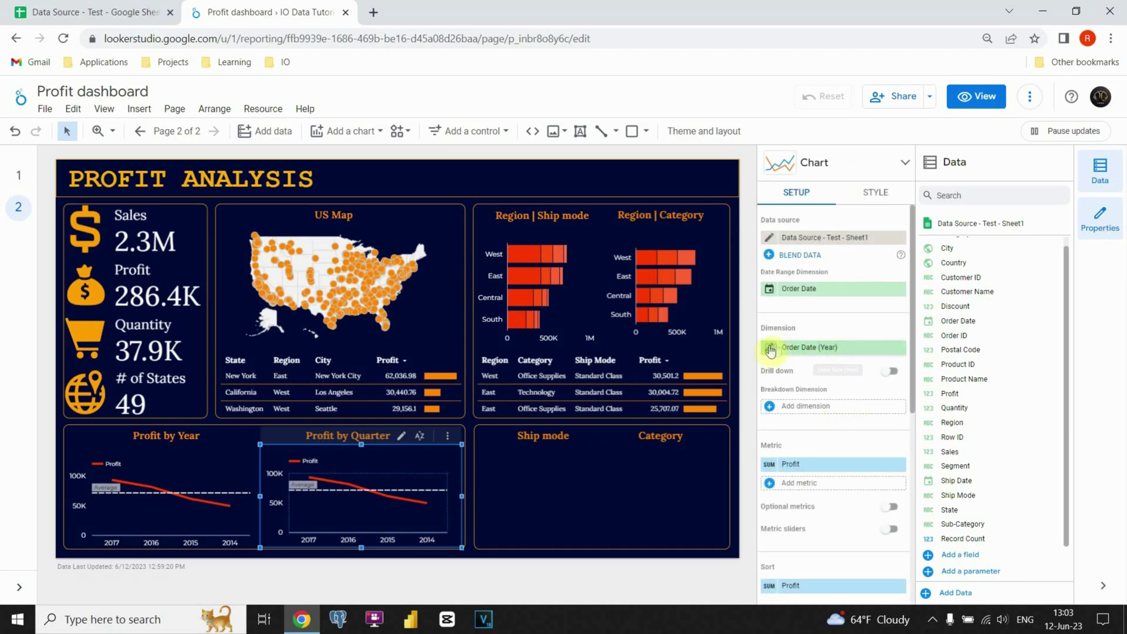
{"action": "left_click", "coordinate": [806, 347]}
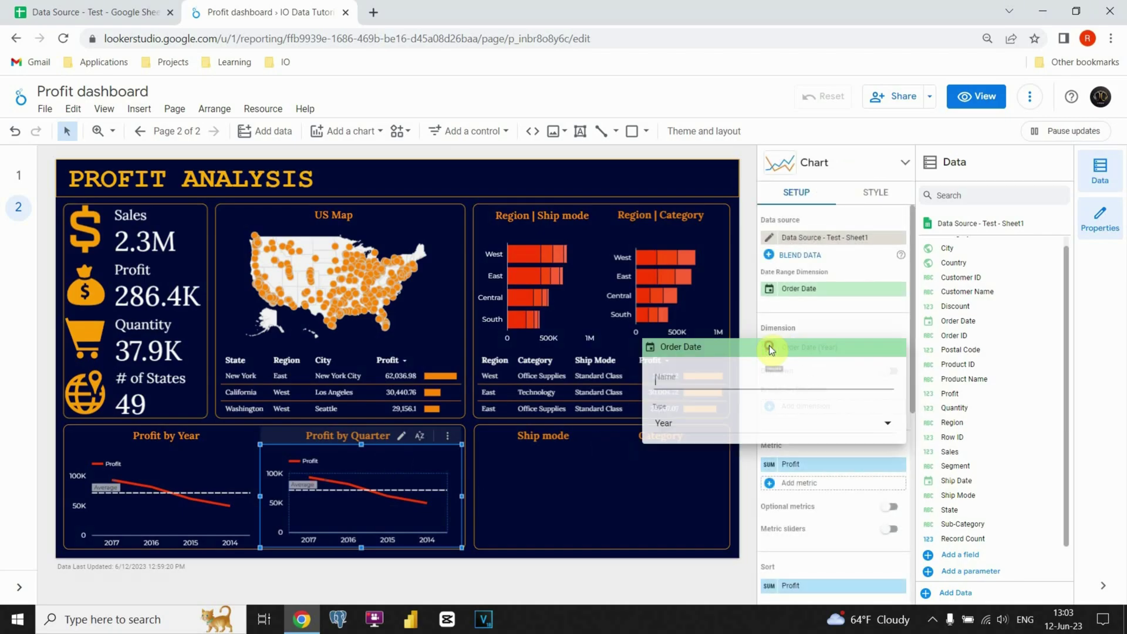
{"action": "left_click", "coordinate": [668, 424]}
{"action": "mouse_move", "coordinate": [728, 476]}
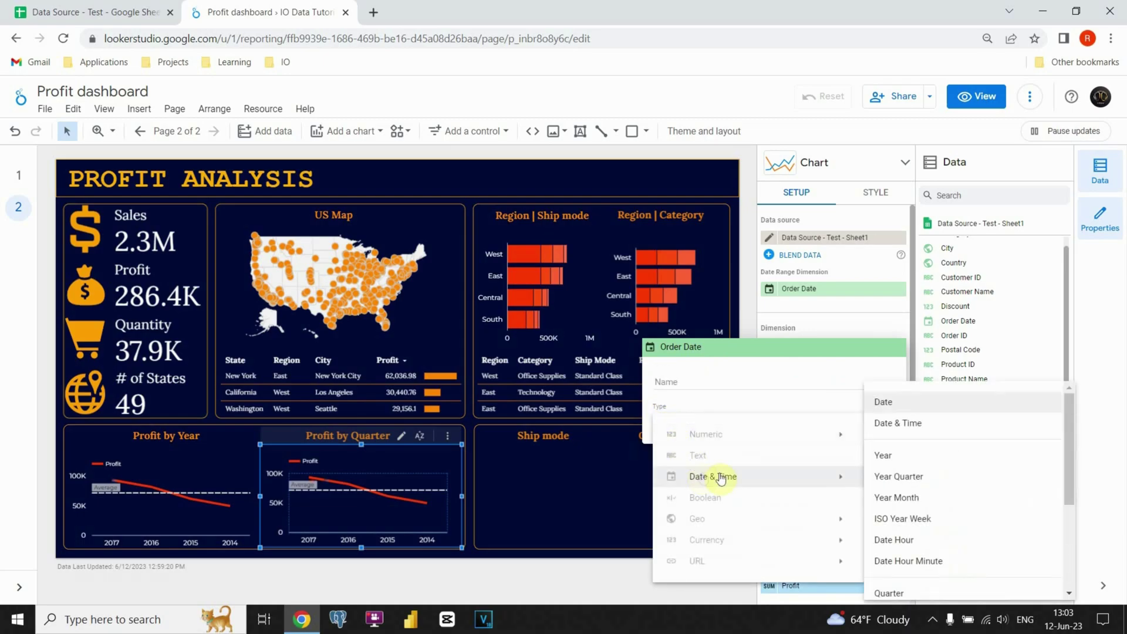
{"action": "scroll", "coordinate": [927, 491], "scroll_direction": "down", "scroll_amount": 2}
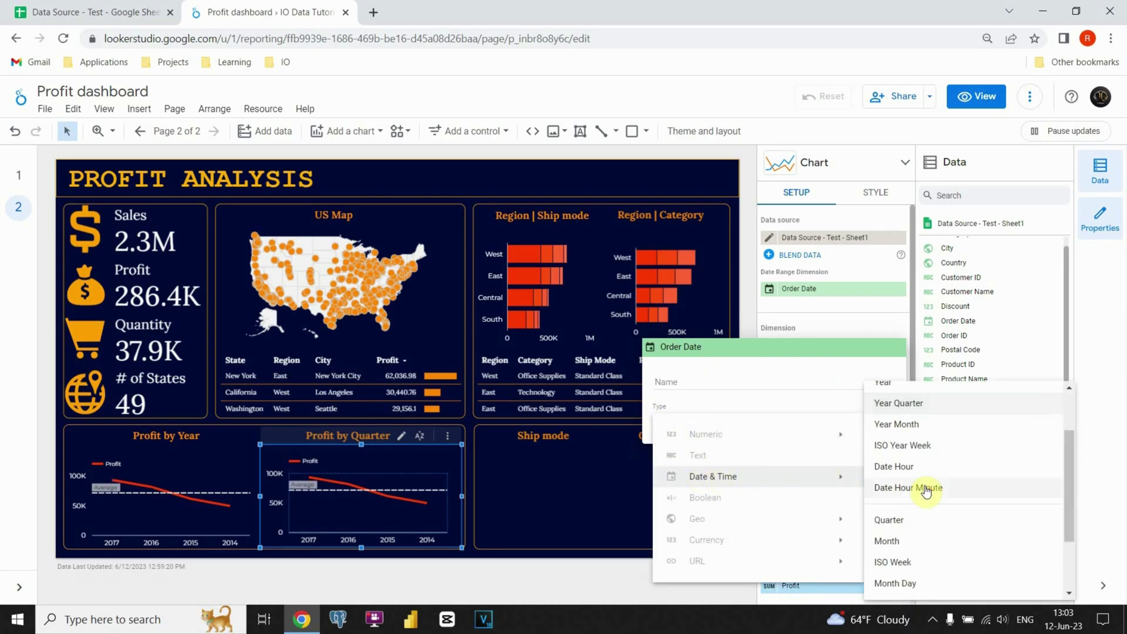
{"action": "left_click", "coordinate": [897, 520]}
{"action": "left_click", "coordinate": [734, 476]}
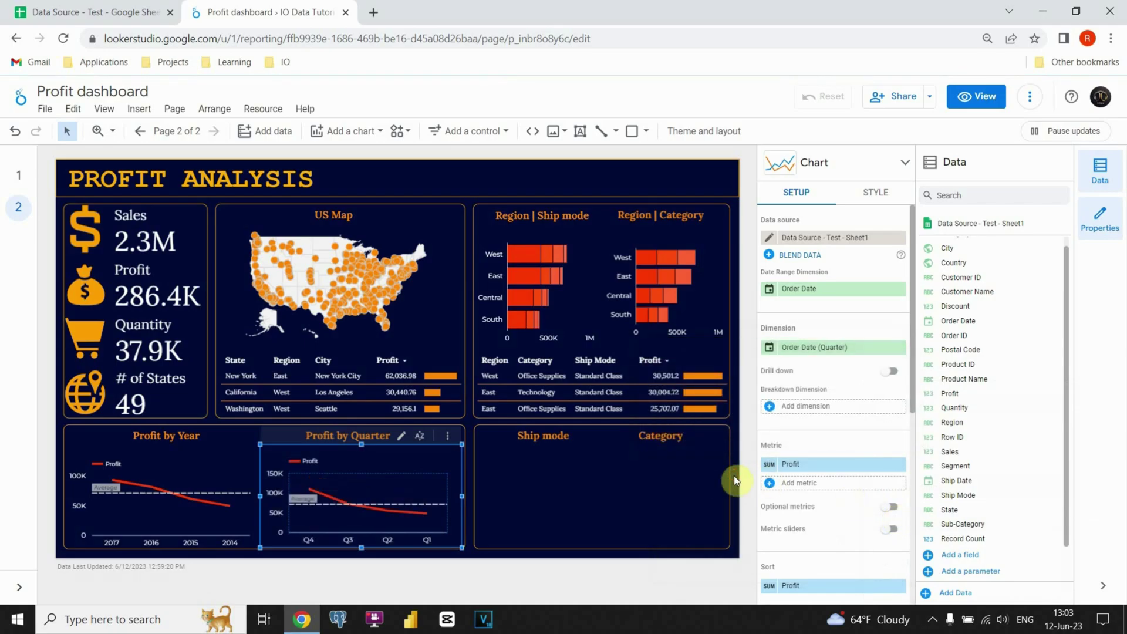
{"action": "left_click", "coordinate": [734, 475]}
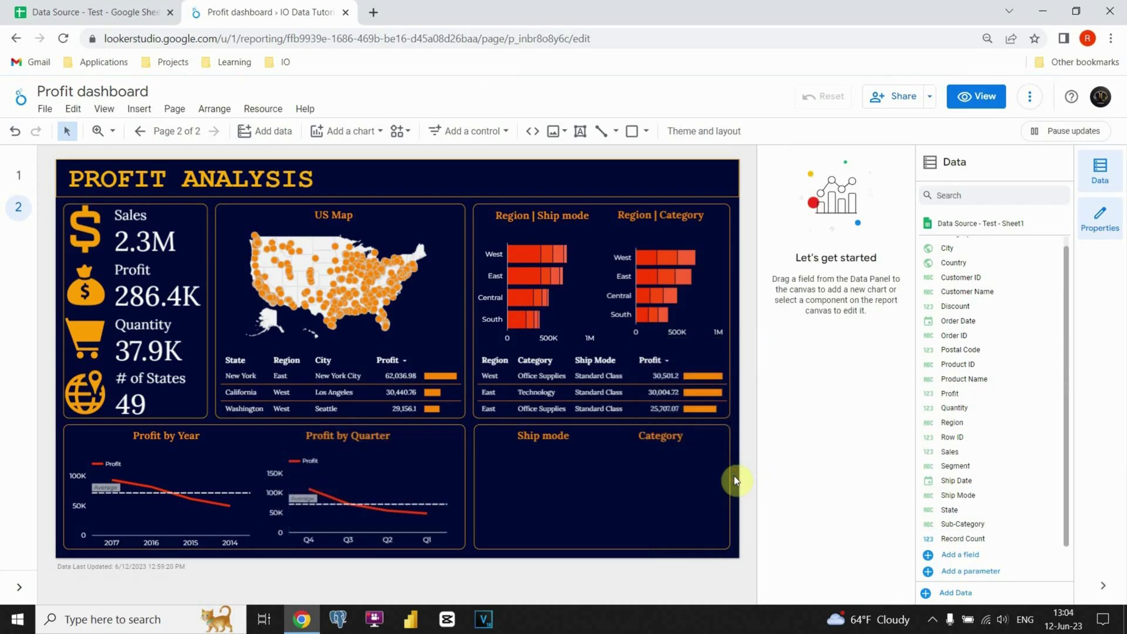
- Insert a donut chart in the empty panel and shrink it to fit below the Ship mode heading
{"action": "left_click", "coordinate": [348, 129]}
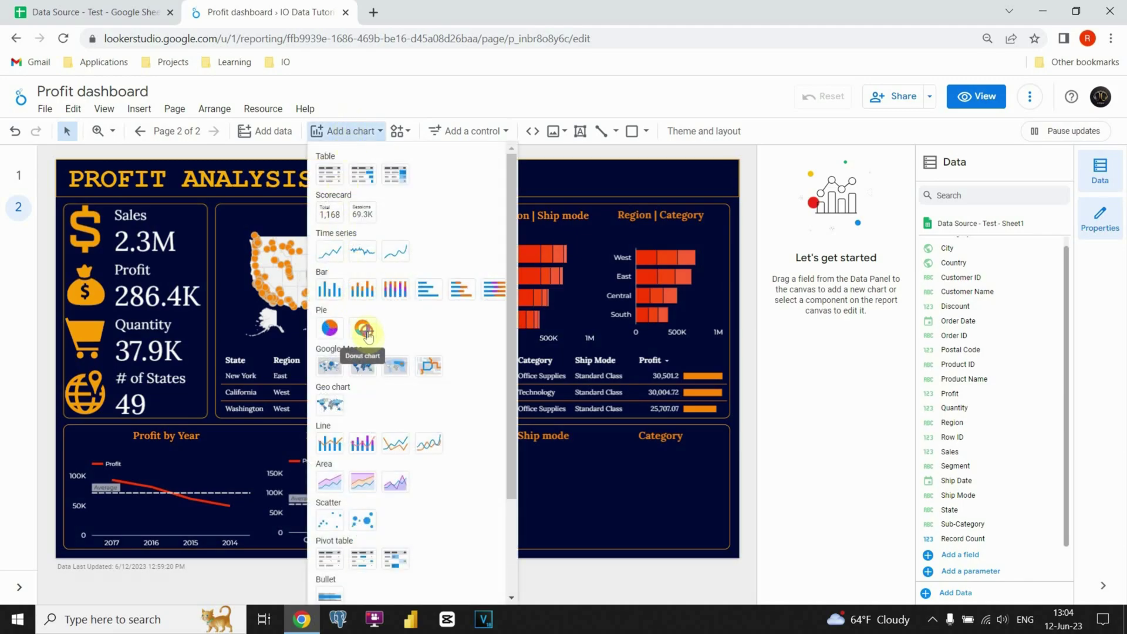
{"action": "left_click", "coordinate": [364, 329]}
{"action": "left_click", "coordinate": [475, 391]}
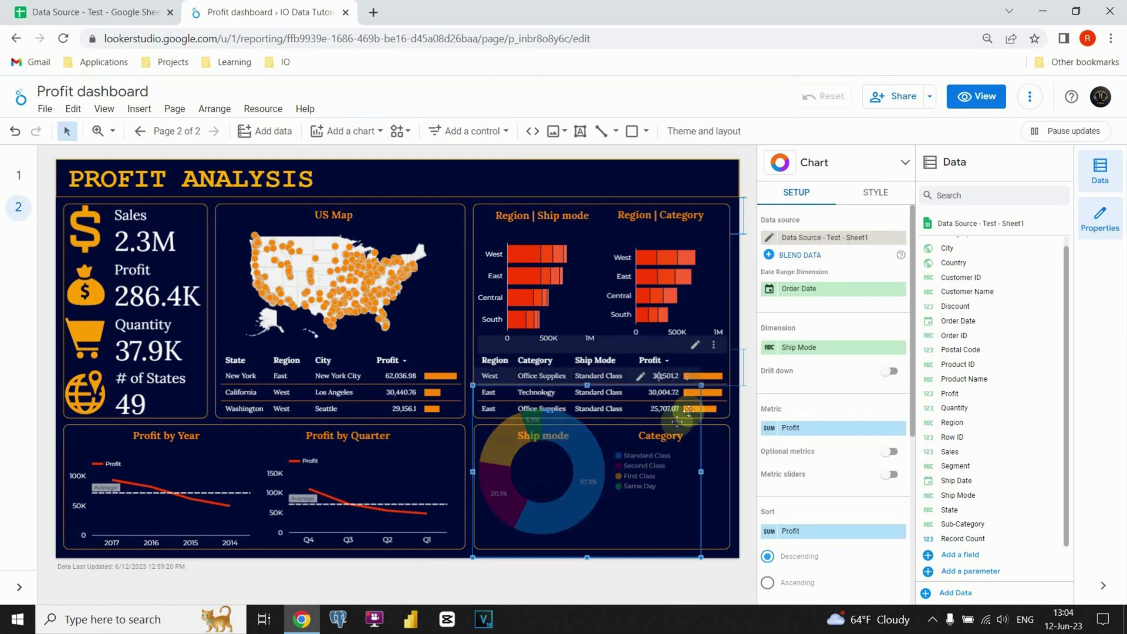
{"action": "left_click_drag", "start_coordinate": [689, 411], "coordinate": [613, 439]}
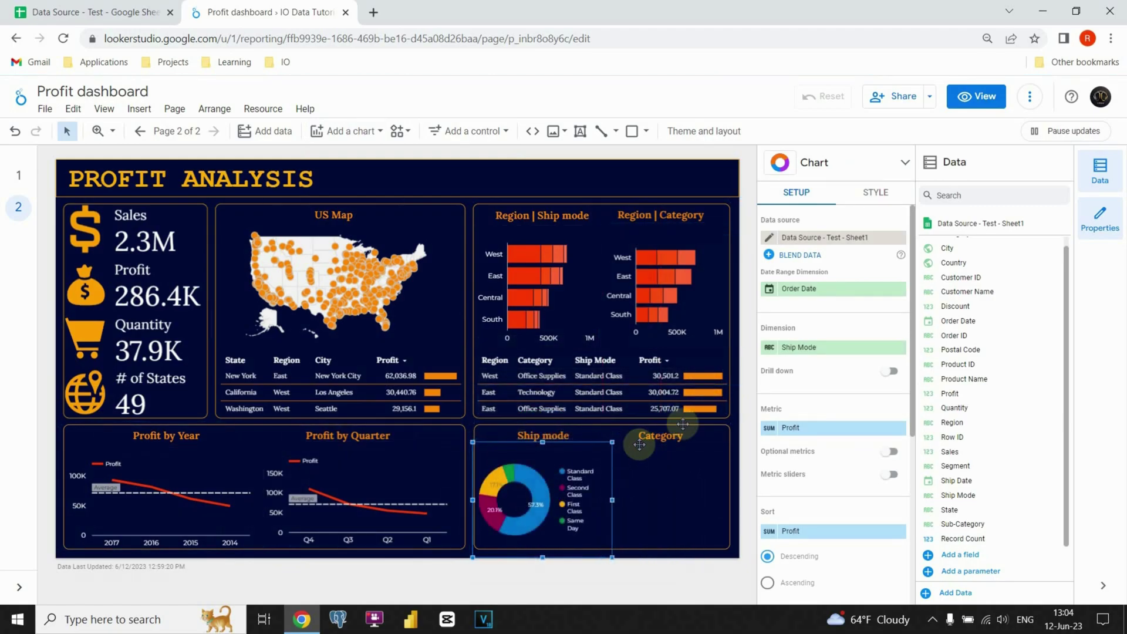
- Colour the Ship mode donut chart by single colour, using red-orange
{"action": "left_click", "coordinate": [869, 197]}
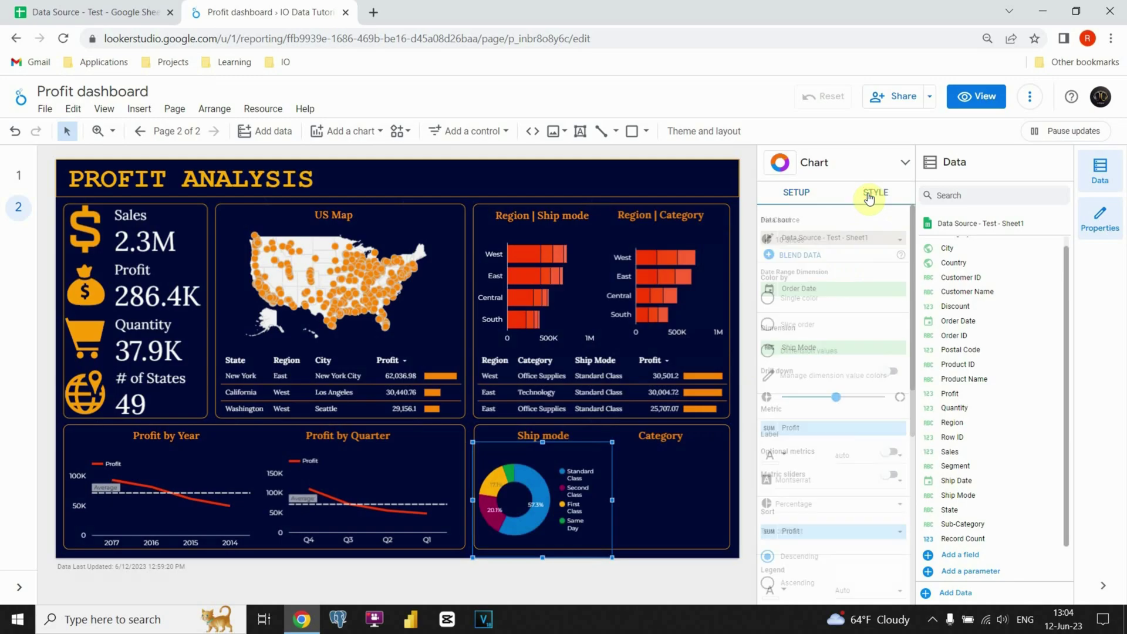
{"action": "left_click", "coordinate": [766, 299]}
{"action": "left_click", "coordinate": [767, 374]}
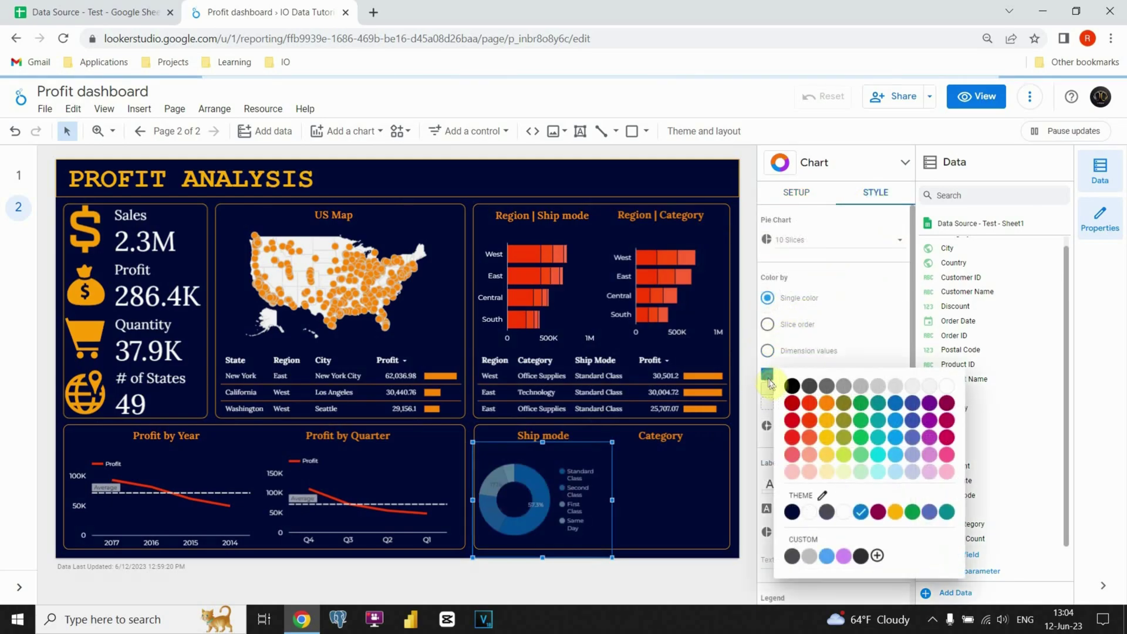
{"action": "left_click", "coordinate": [811, 405]}
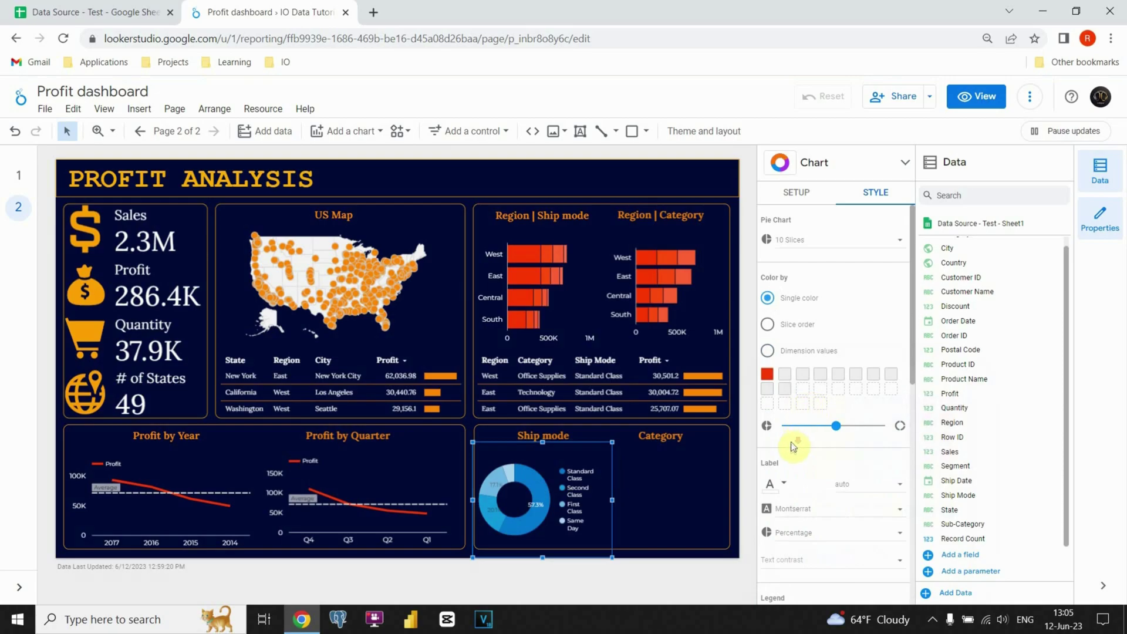
- Hide the donut chart's legend, then shrink the chart and centre it below the Ship mode heading
{"action": "scroll", "coordinate": [792, 448], "scroll_direction": "down", "scroll_amount": 4}
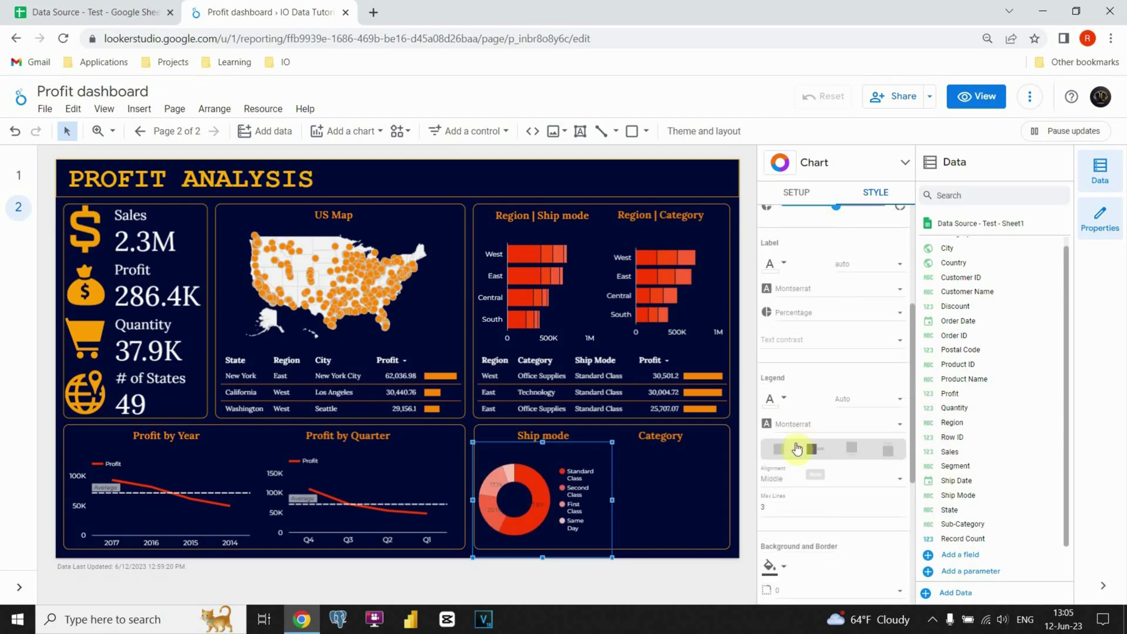
{"action": "left_click", "coordinate": [788, 450]}
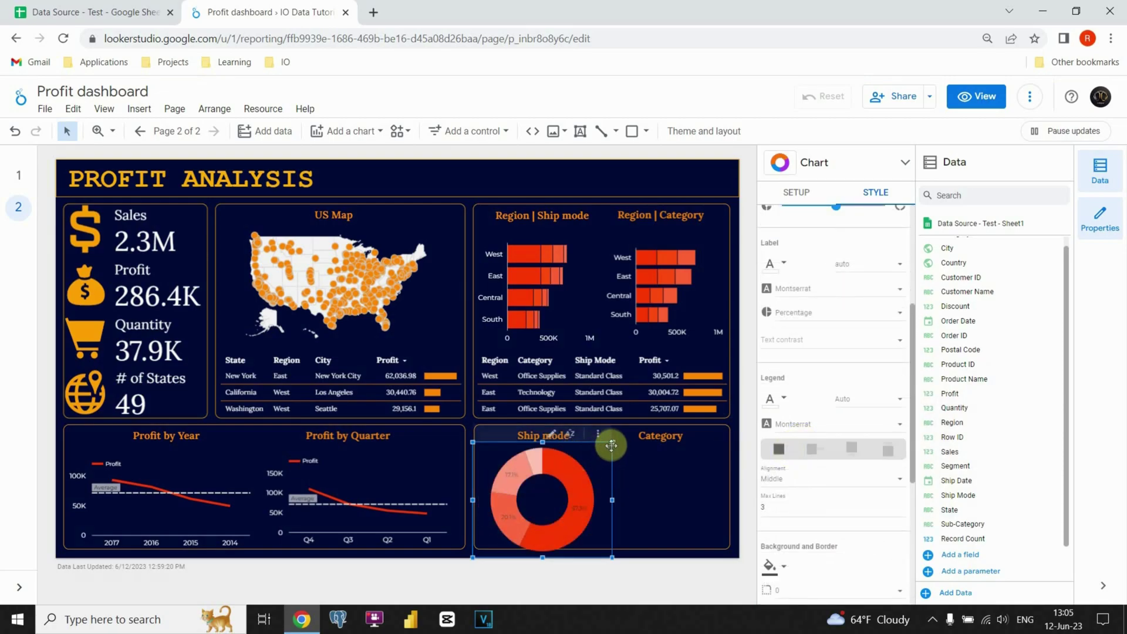
{"action": "left_click_drag", "start_coordinate": [609, 443], "coordinate": [591, 472]}
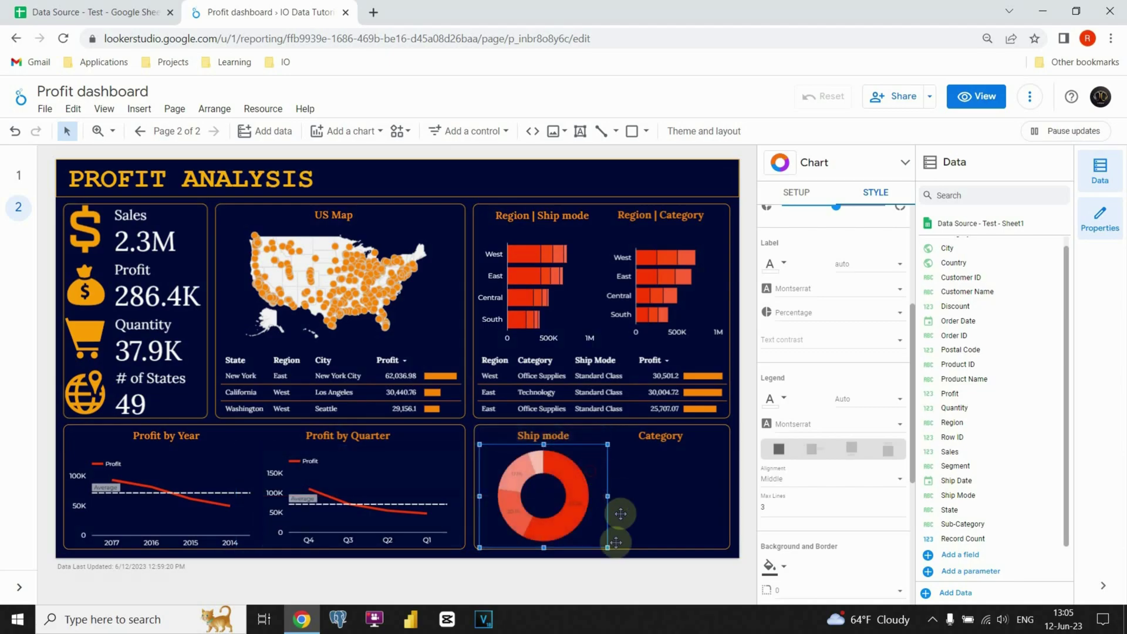
- Duplicate the donut chart, place the copy below the Category heading and set its dimension to Category
{"action": "left_click", "coordinate": [828, 200]}
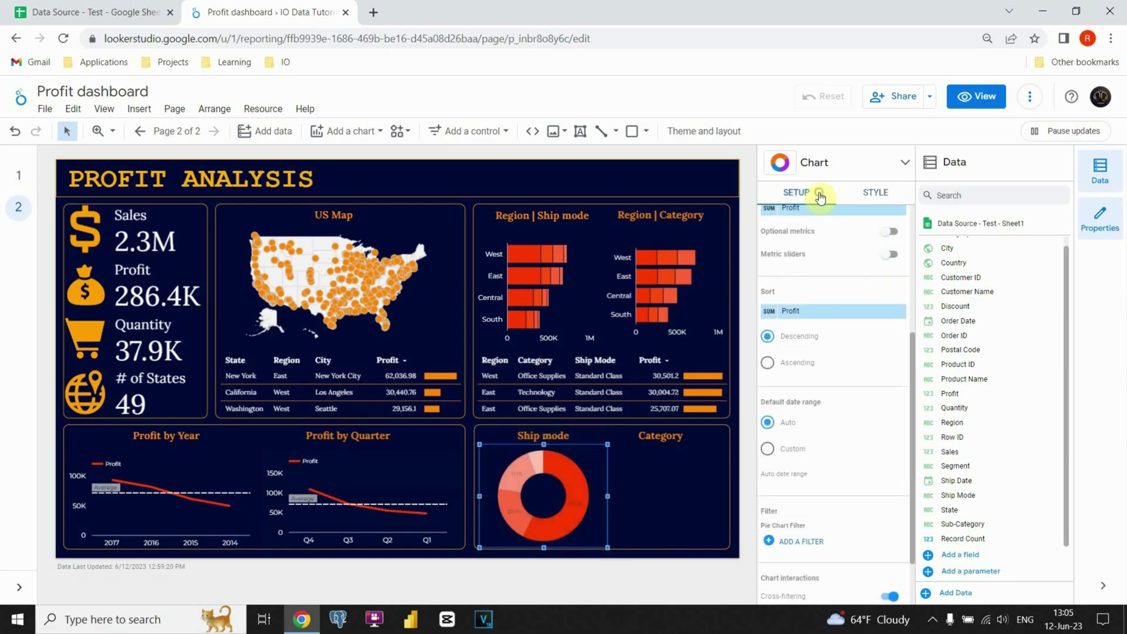
{"action": "scroll", "coordinate": [816, 341], "scroll_direction": "up", "scroll_amount": 4}
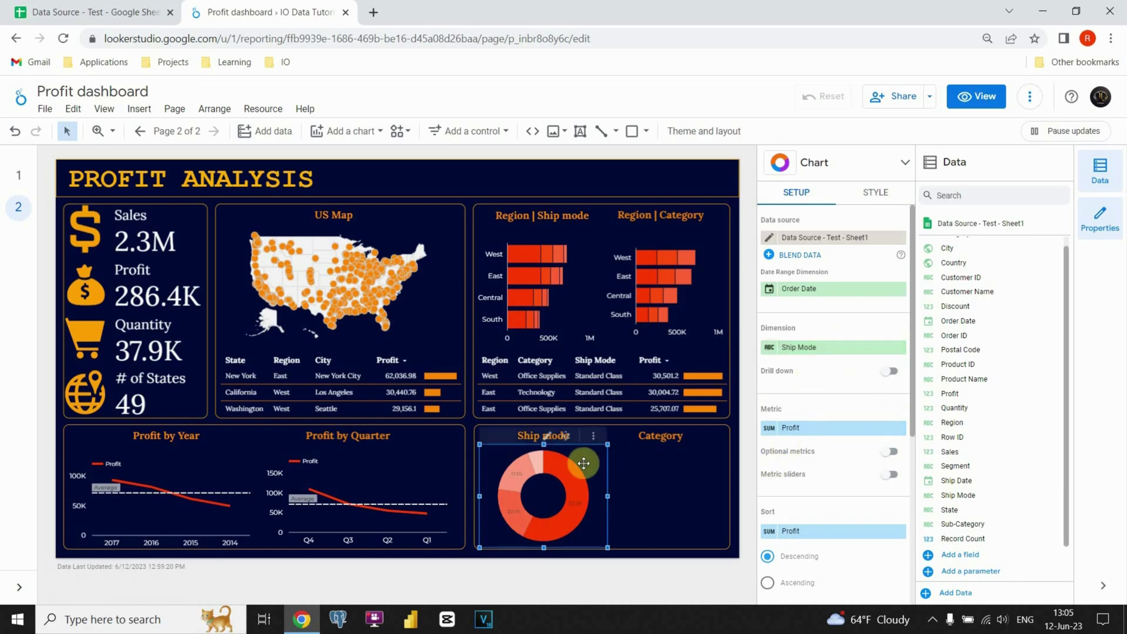
{"action": "left_click_drag", "start_coordinate": [581, 460], "coordinate": [690, 448]}
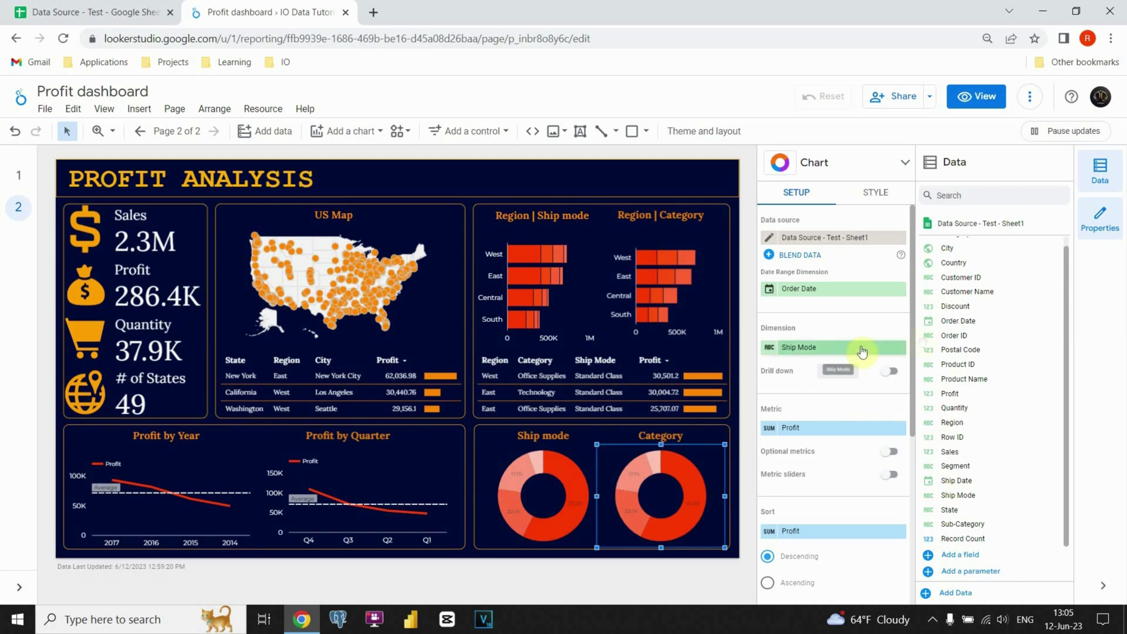
{"action": "scroll", "coordinate": [976, 253], "scroll_direction": "up", "scroll_amount": 1}
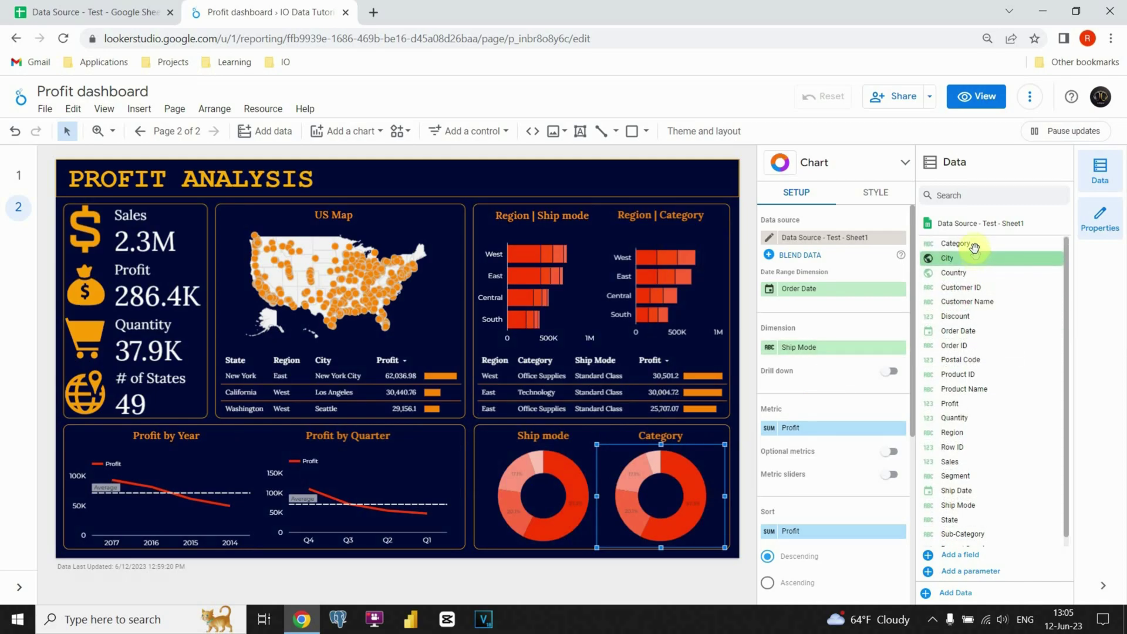
{"action": "left_click_drag", "start_coordinate": [975, 243], "coordinate": [809, 358]}
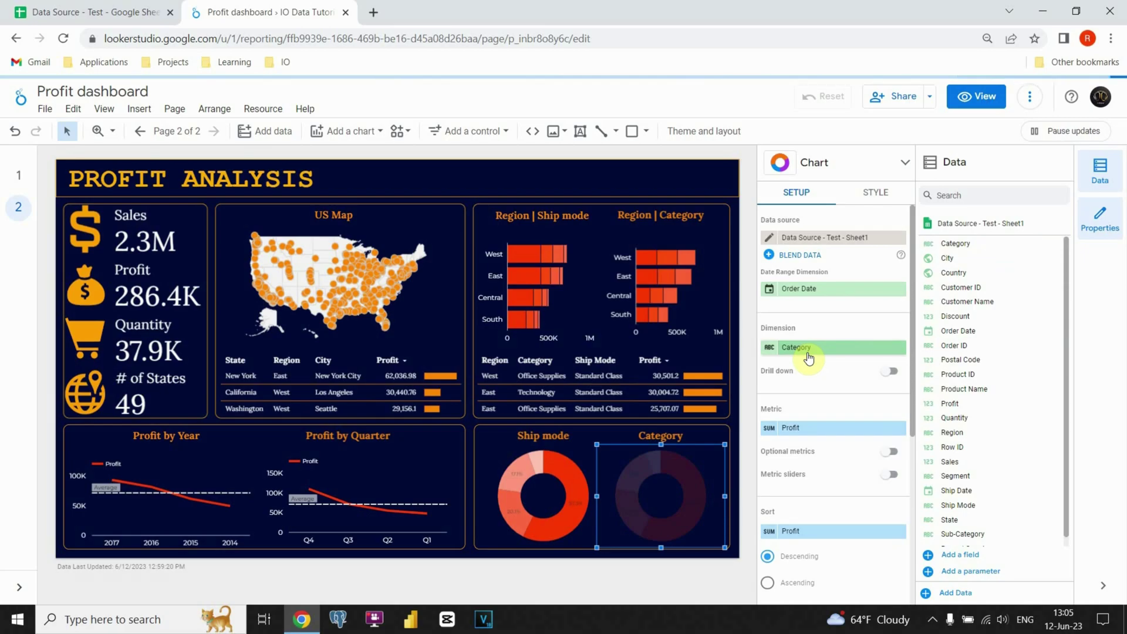
{"action": "left_click", "coordinate": [735, 342]}
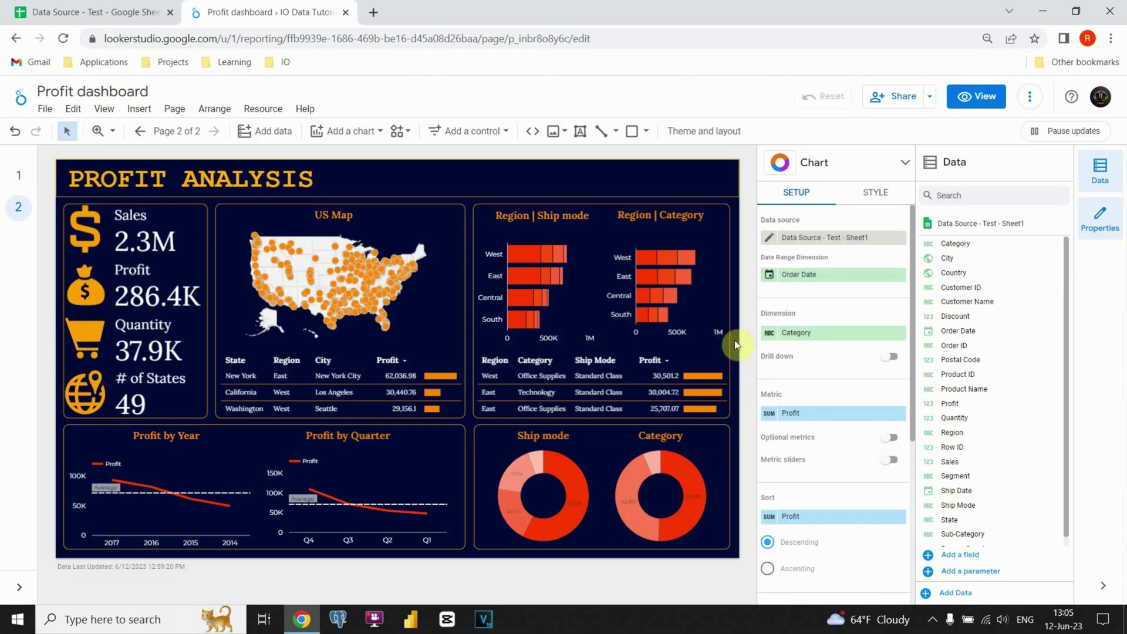